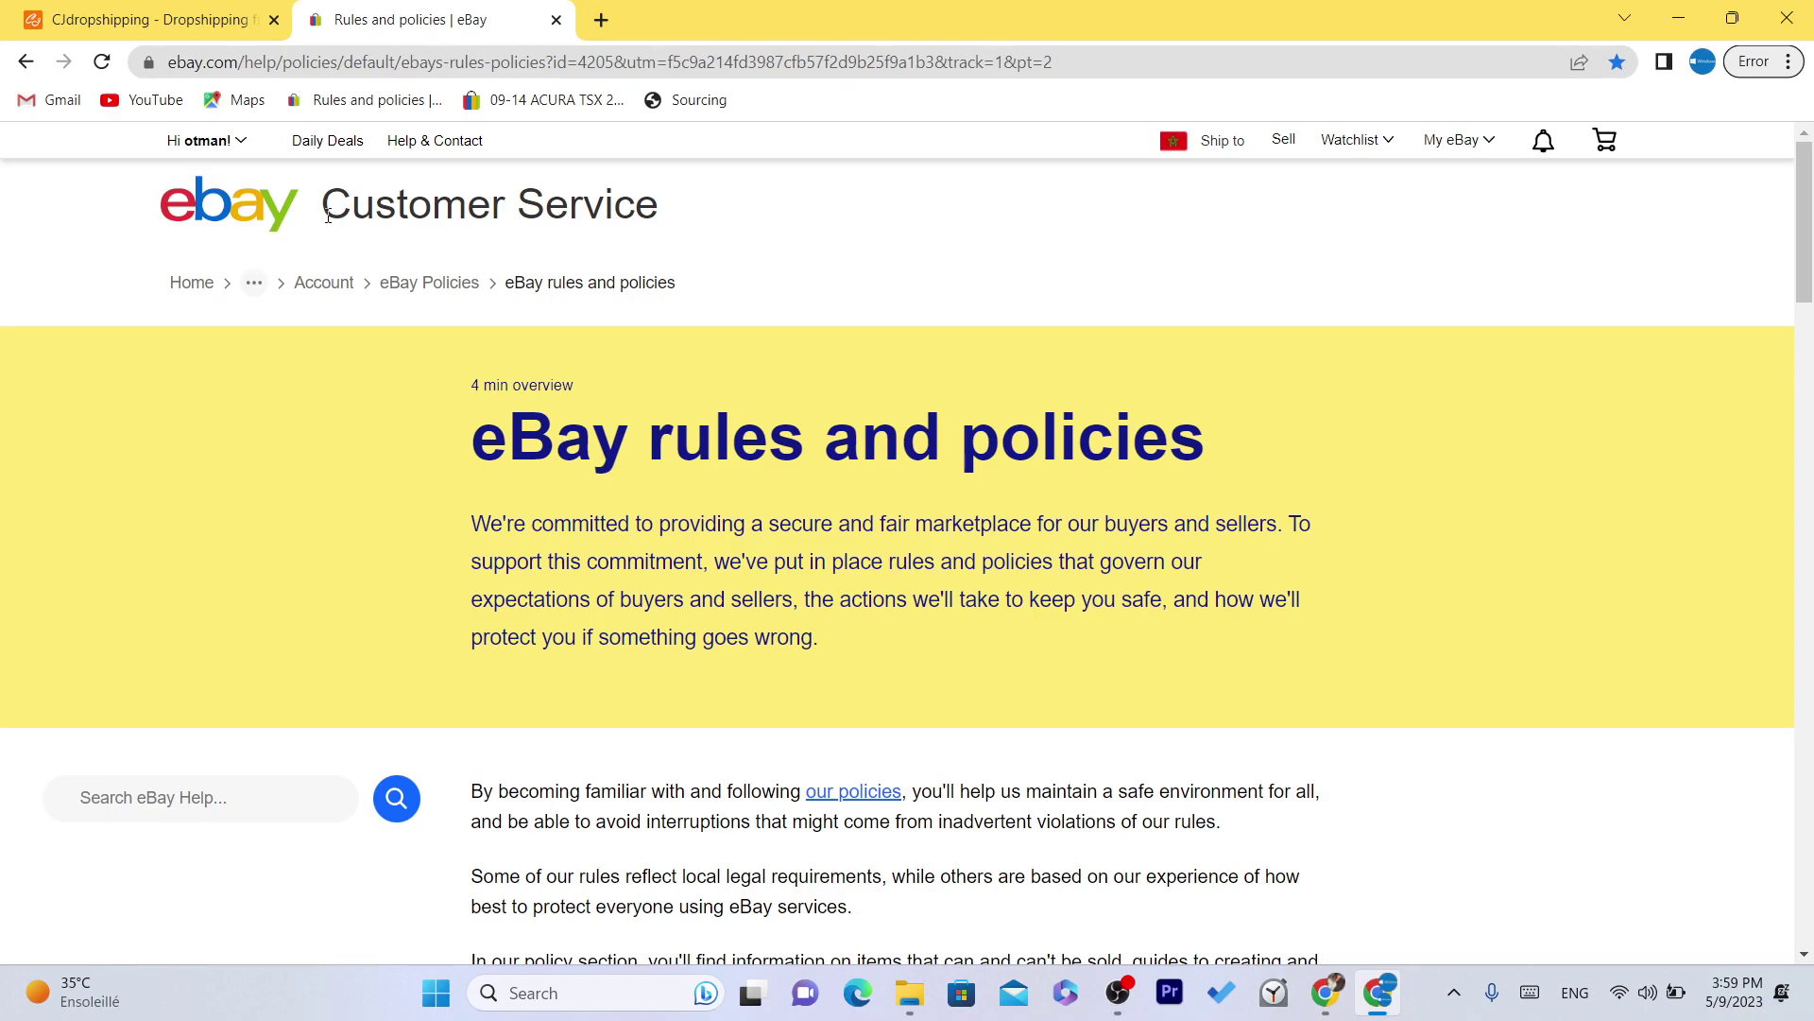
# Step: Flip between the CJdropshipping and eBay tabs, highlighting the eBay Customer Service header
pyautogui.click(81, 8)
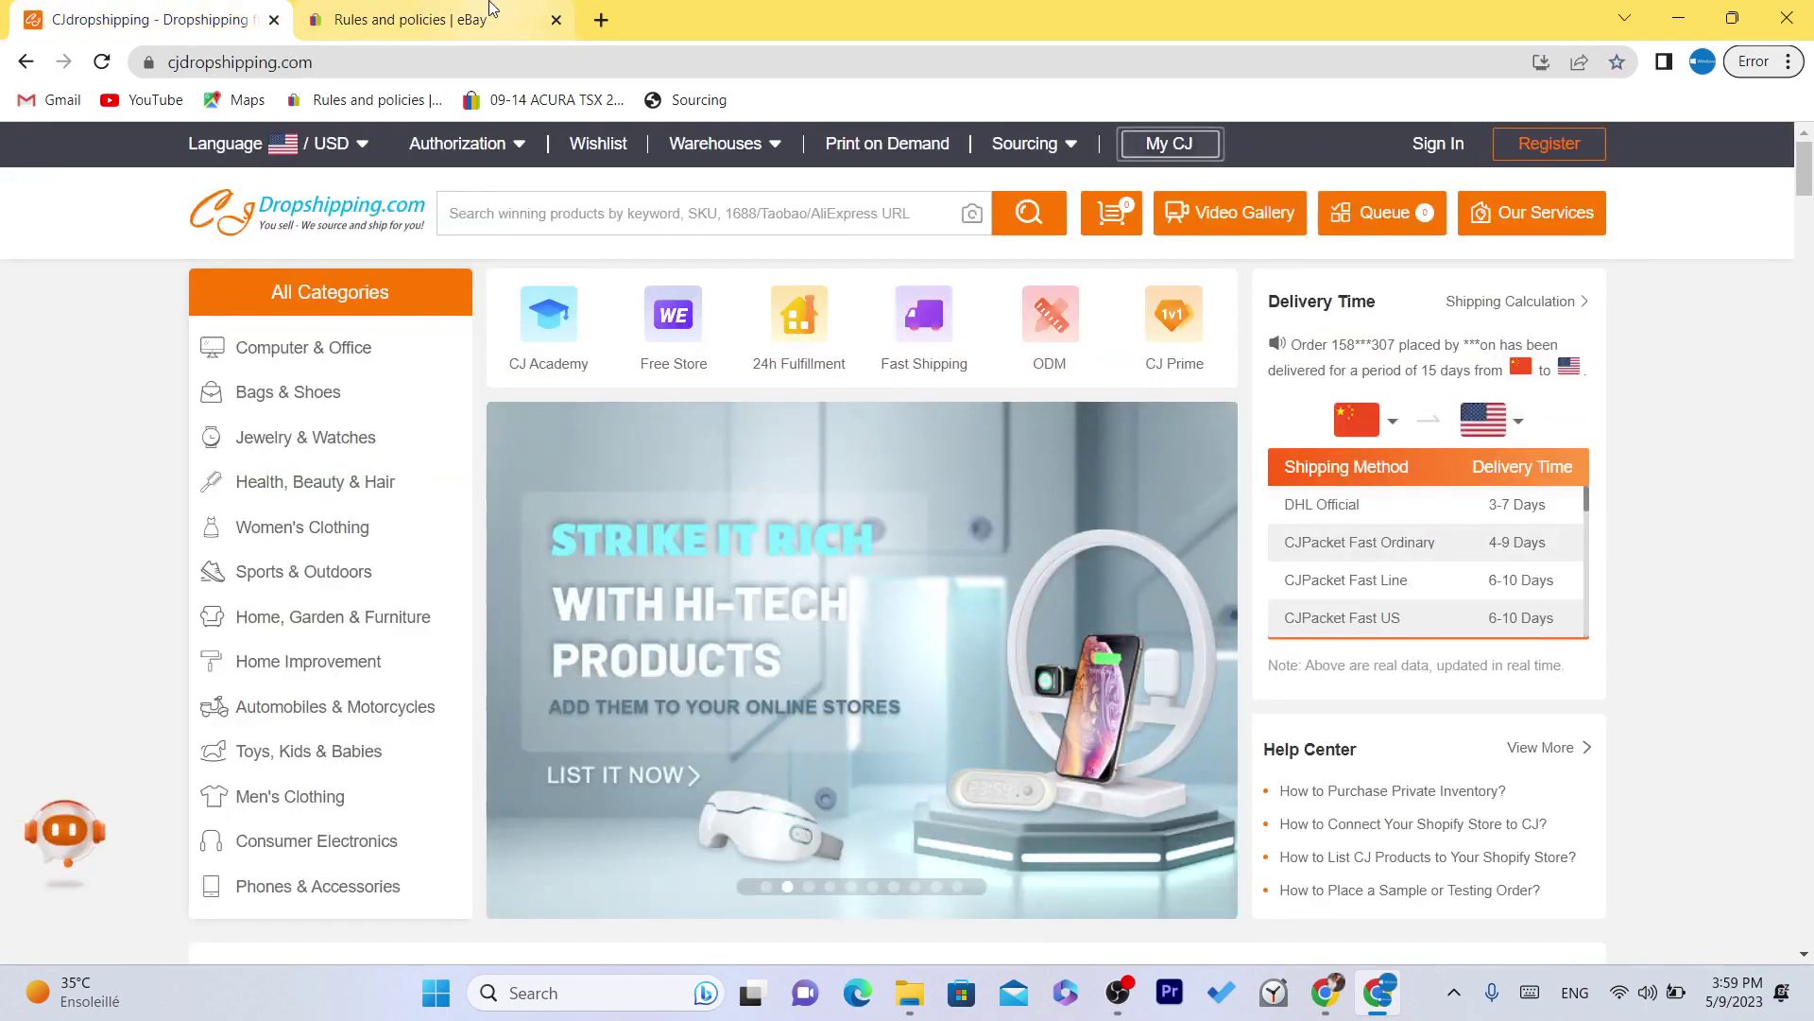
pyautogui.click(490, 8)
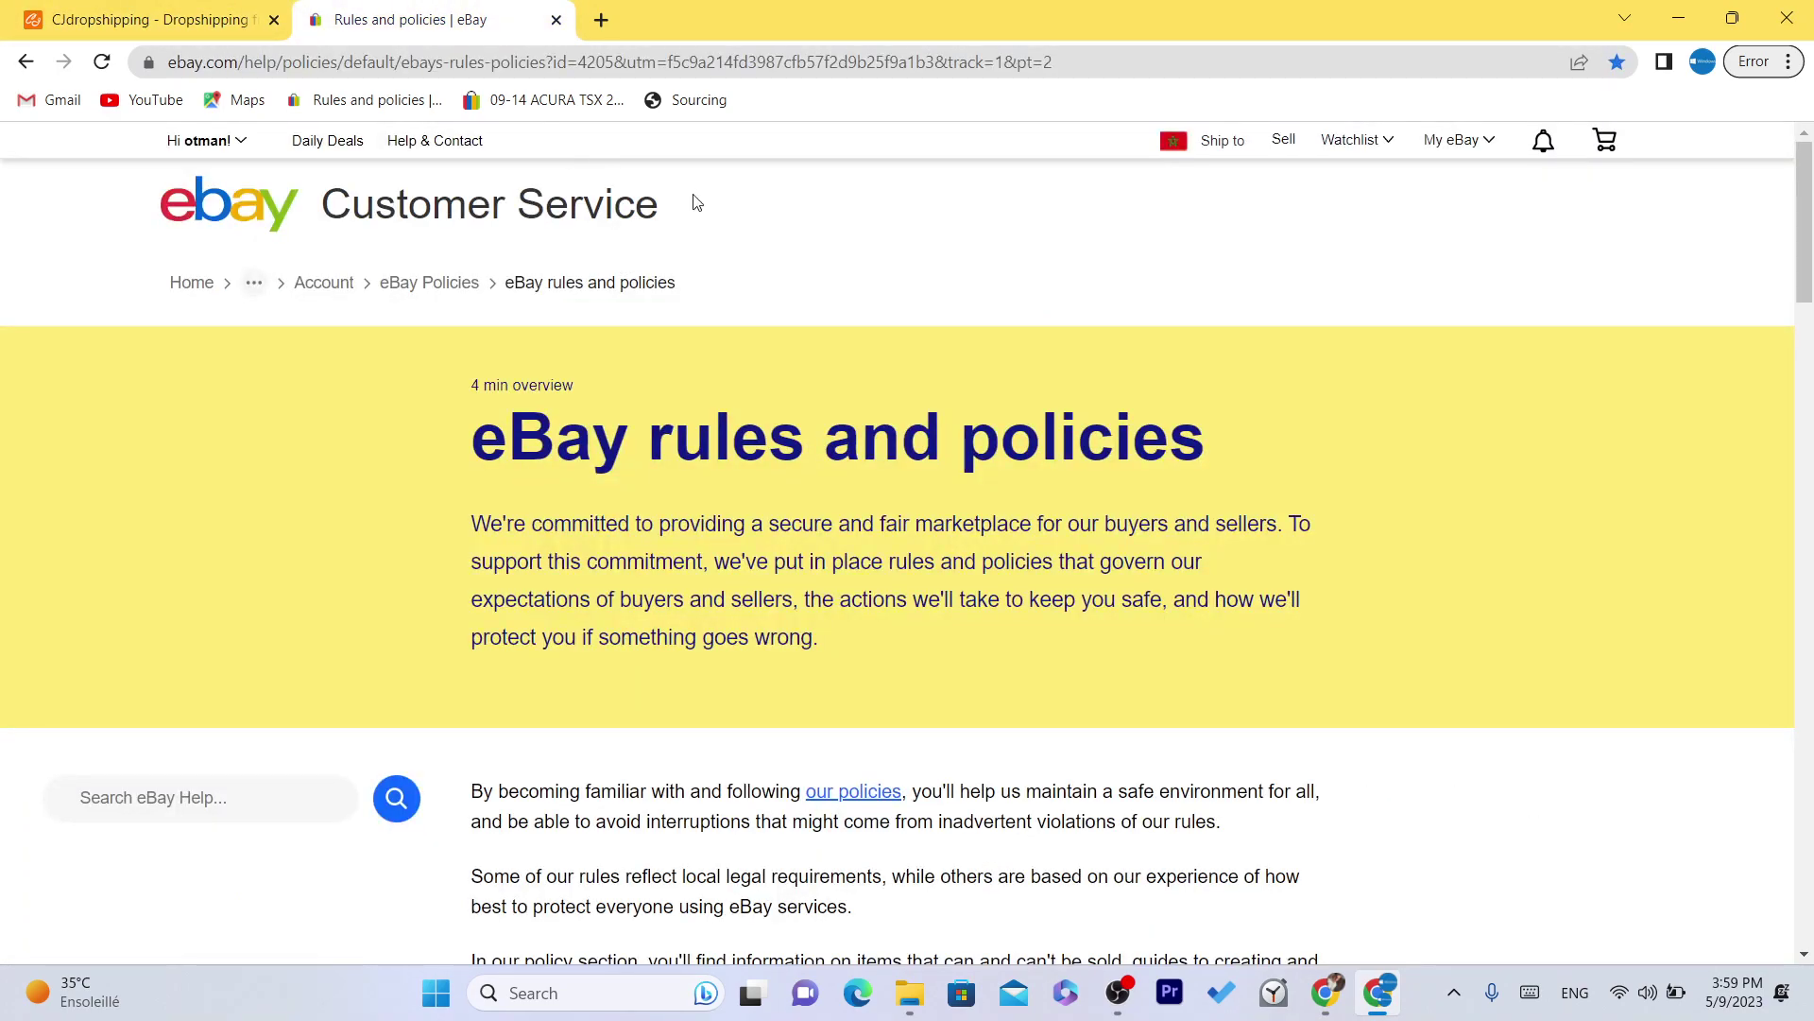
pyautogui.moveTo(697, 202); pyautogui.dragTo(375, 208)
pyautogui.click(137, 8)
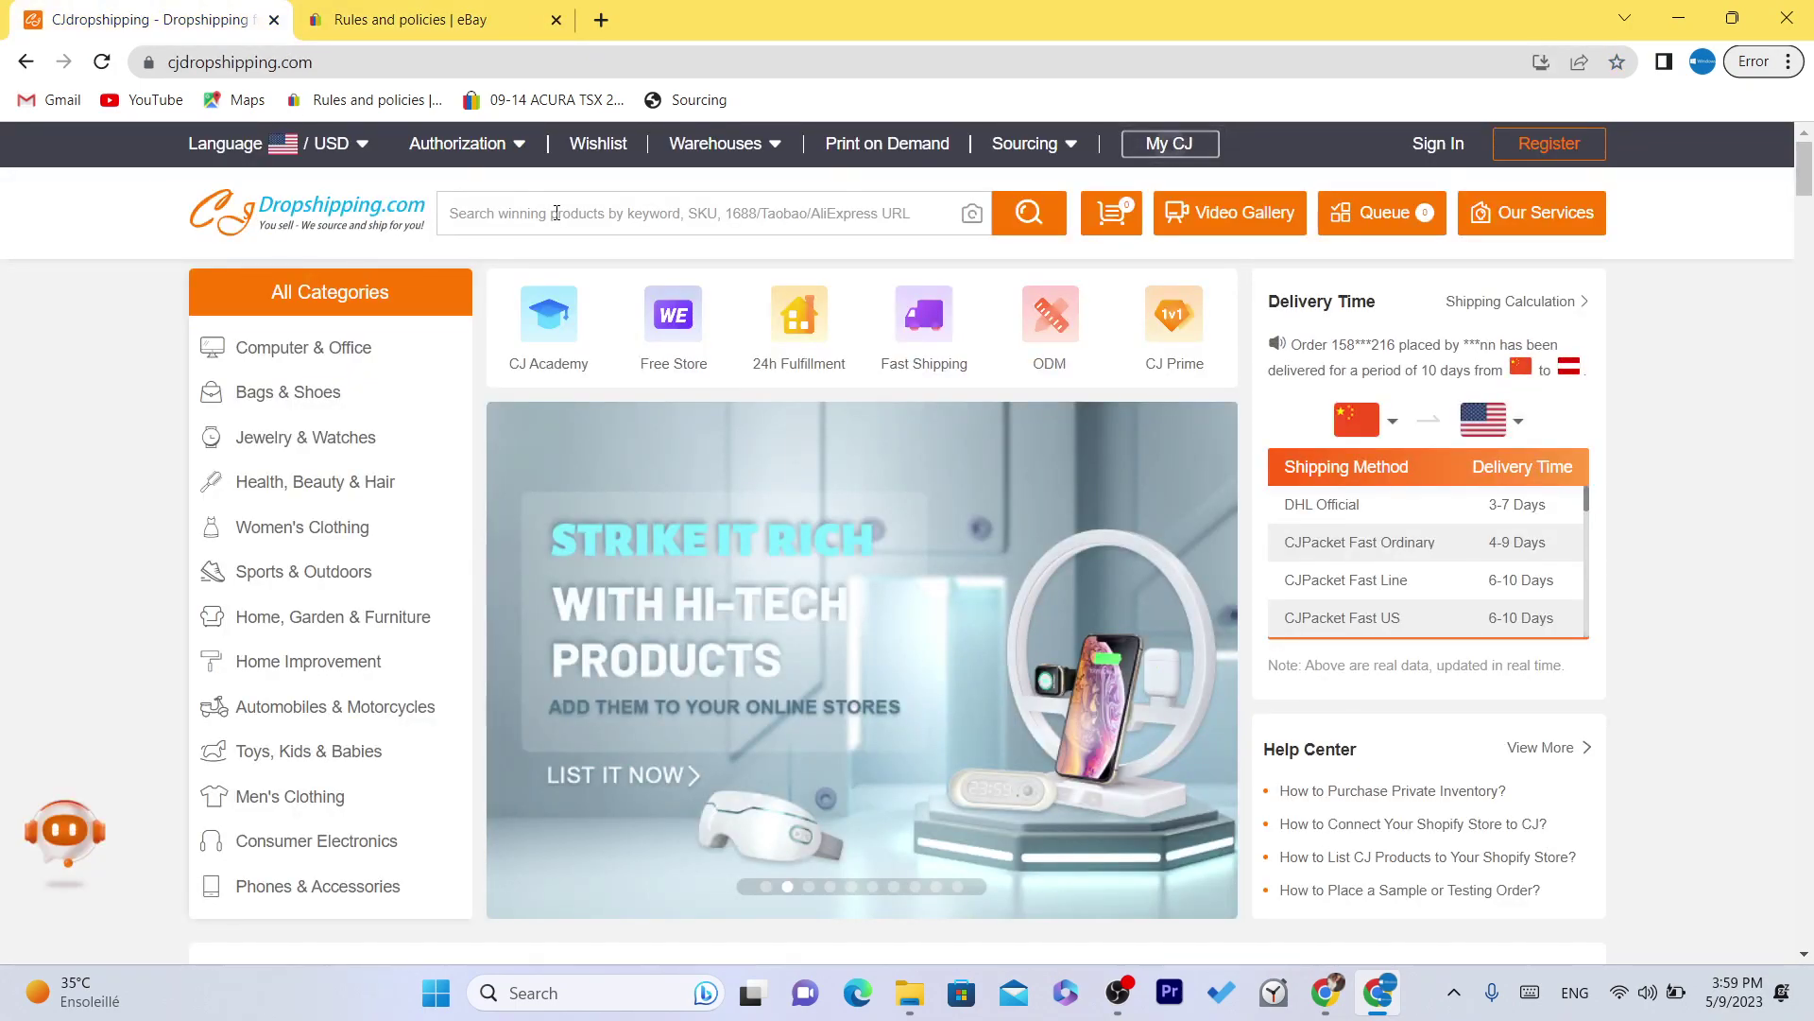
pyautogui.click(410, 9)
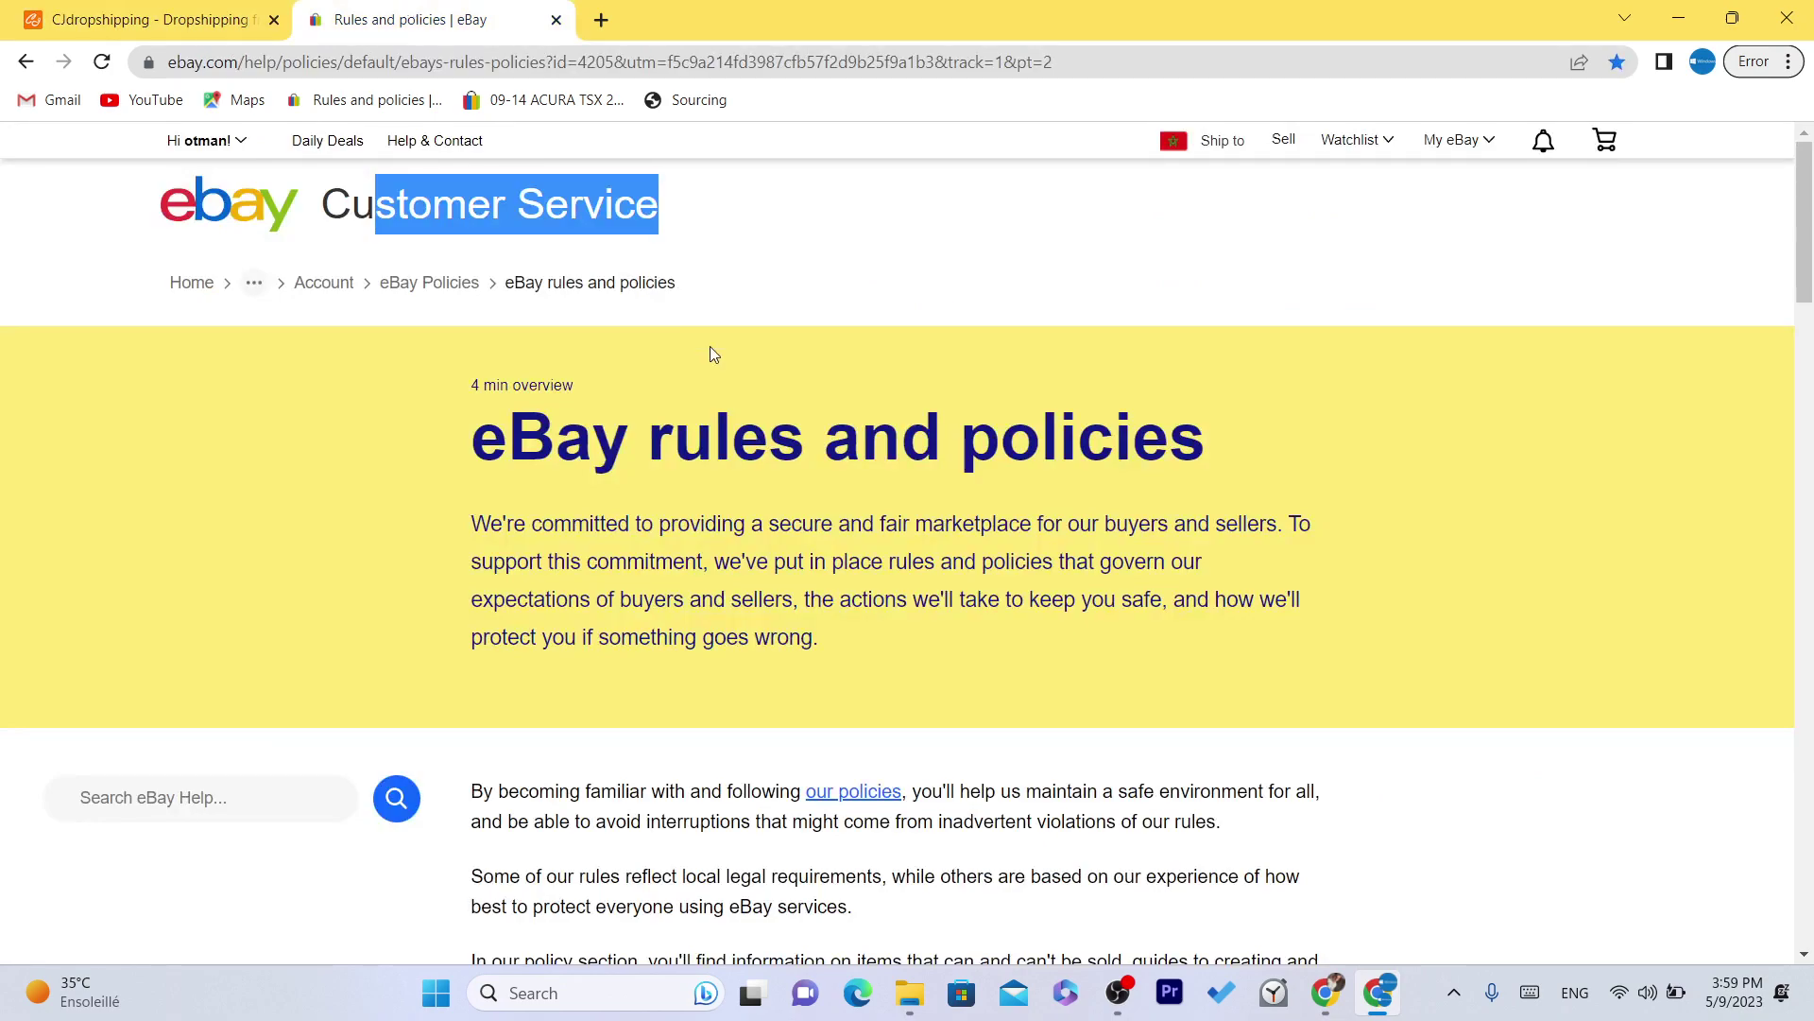
# Step: Highlight the eBay rules and policies heading and intro, then return to the CJdropshipping homepage
pyautogui.tripleClick(763, 441)
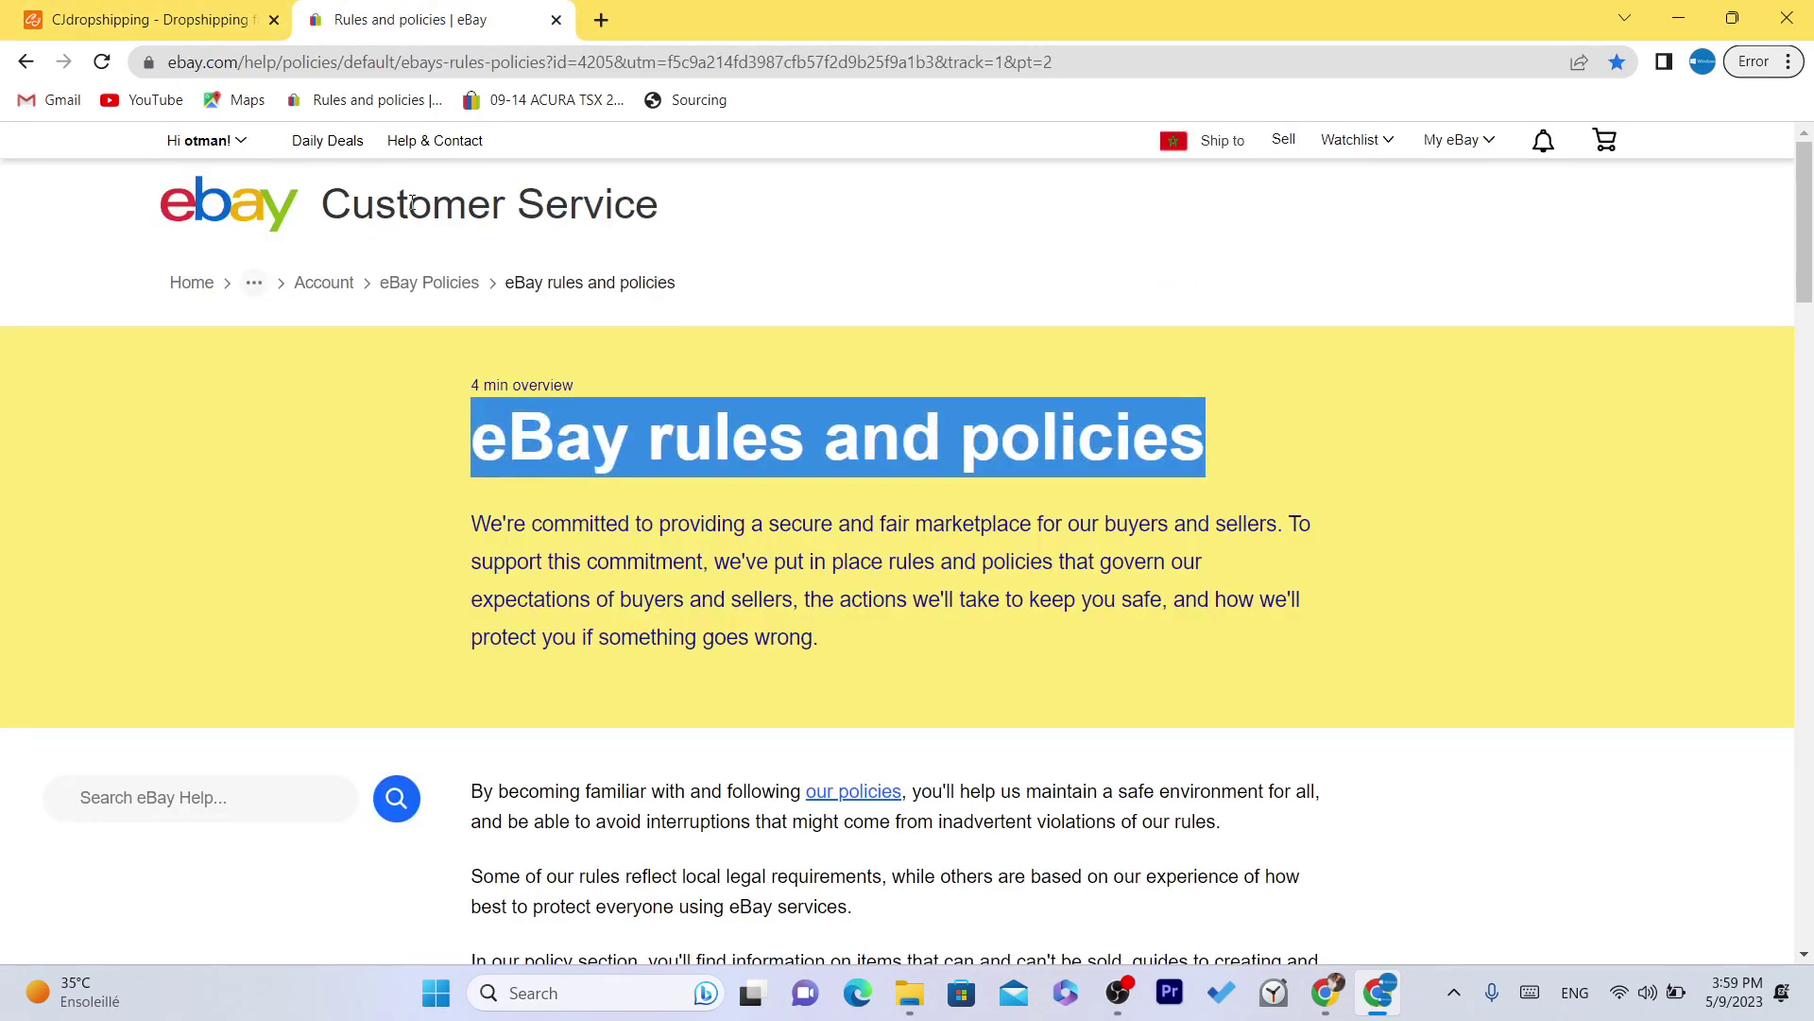
pyautogui.moveTo(463, 444); pyautogui.dragTo(859, 642)
pyautogui.click(858, 642)
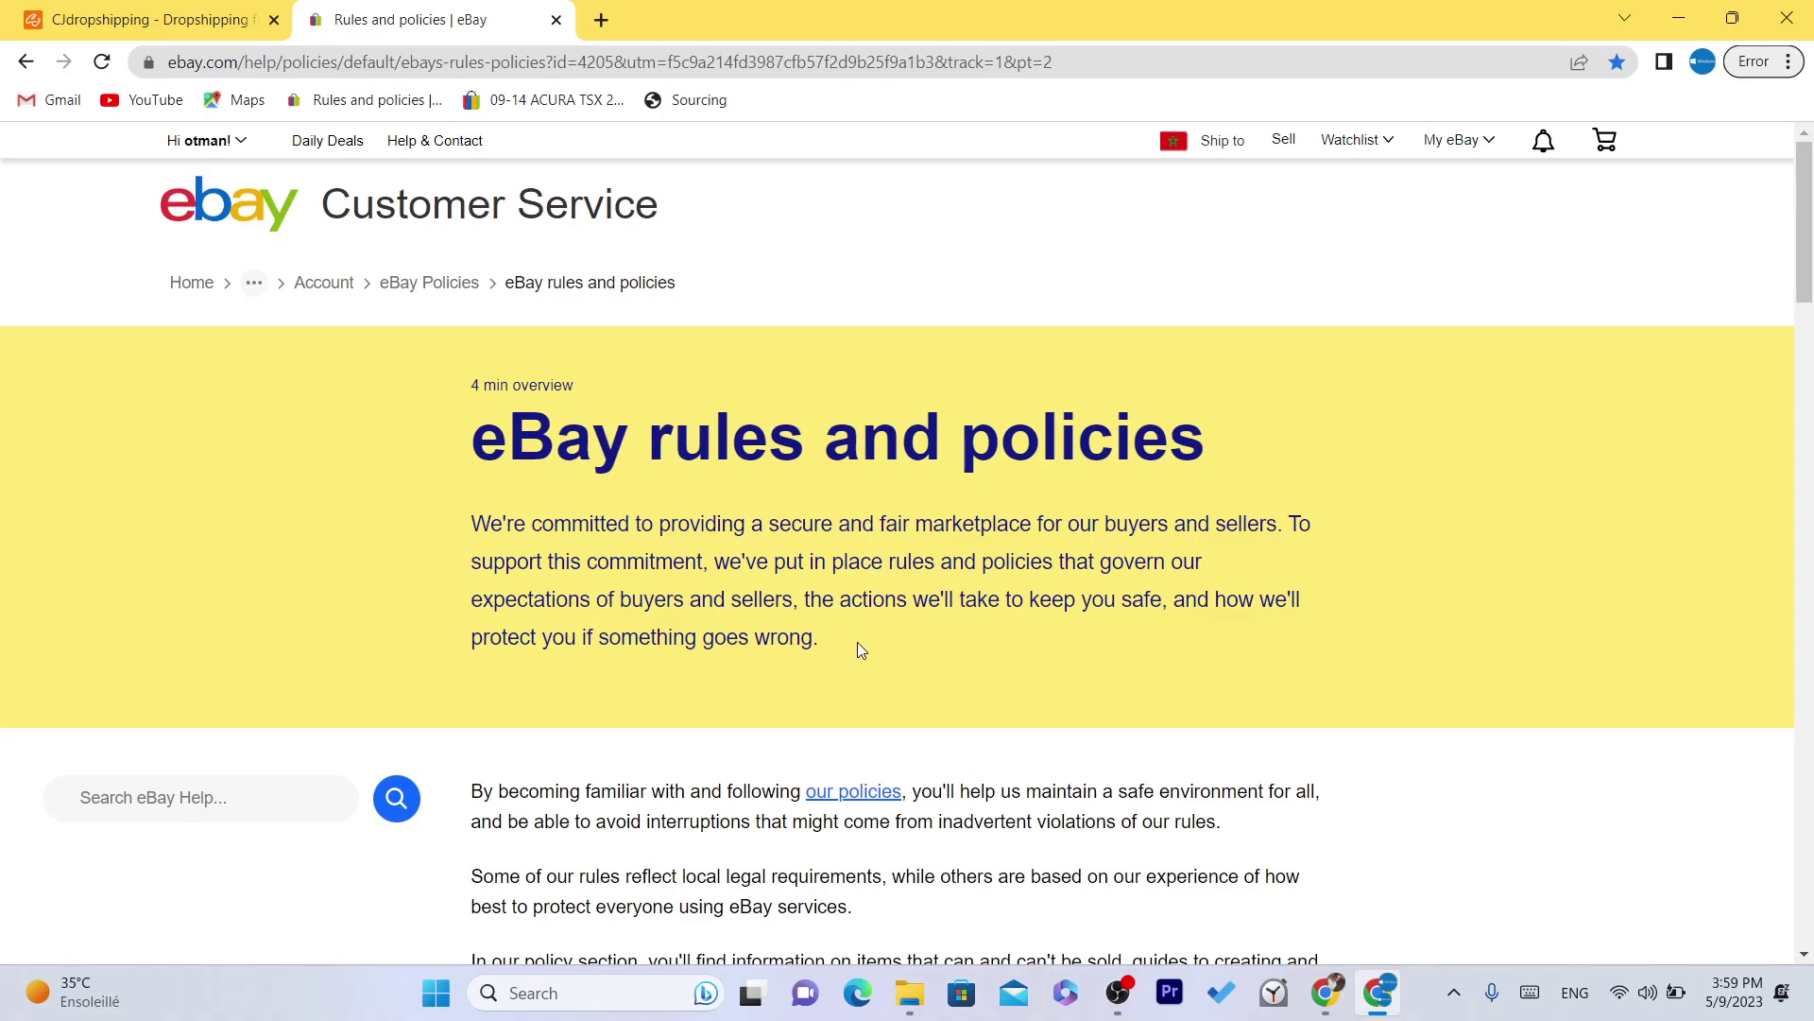
pyautogui.click(45, 9)
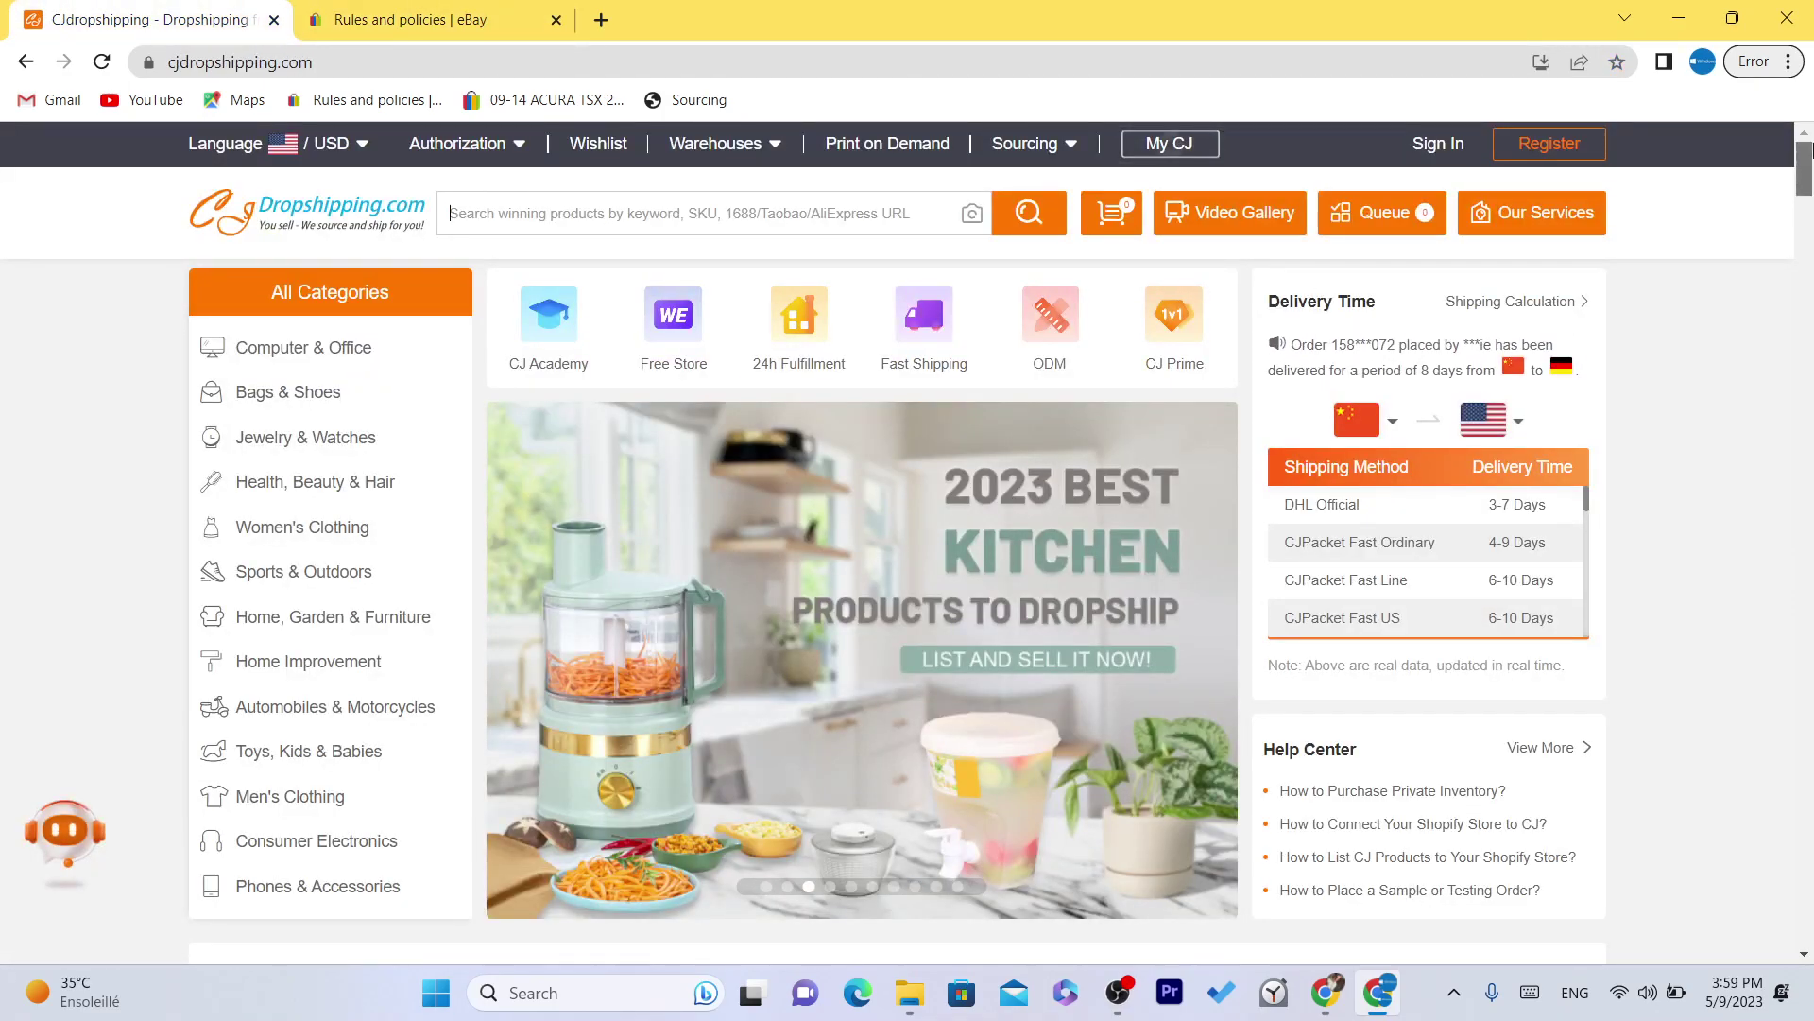
pyautogui.click(1807, 207)
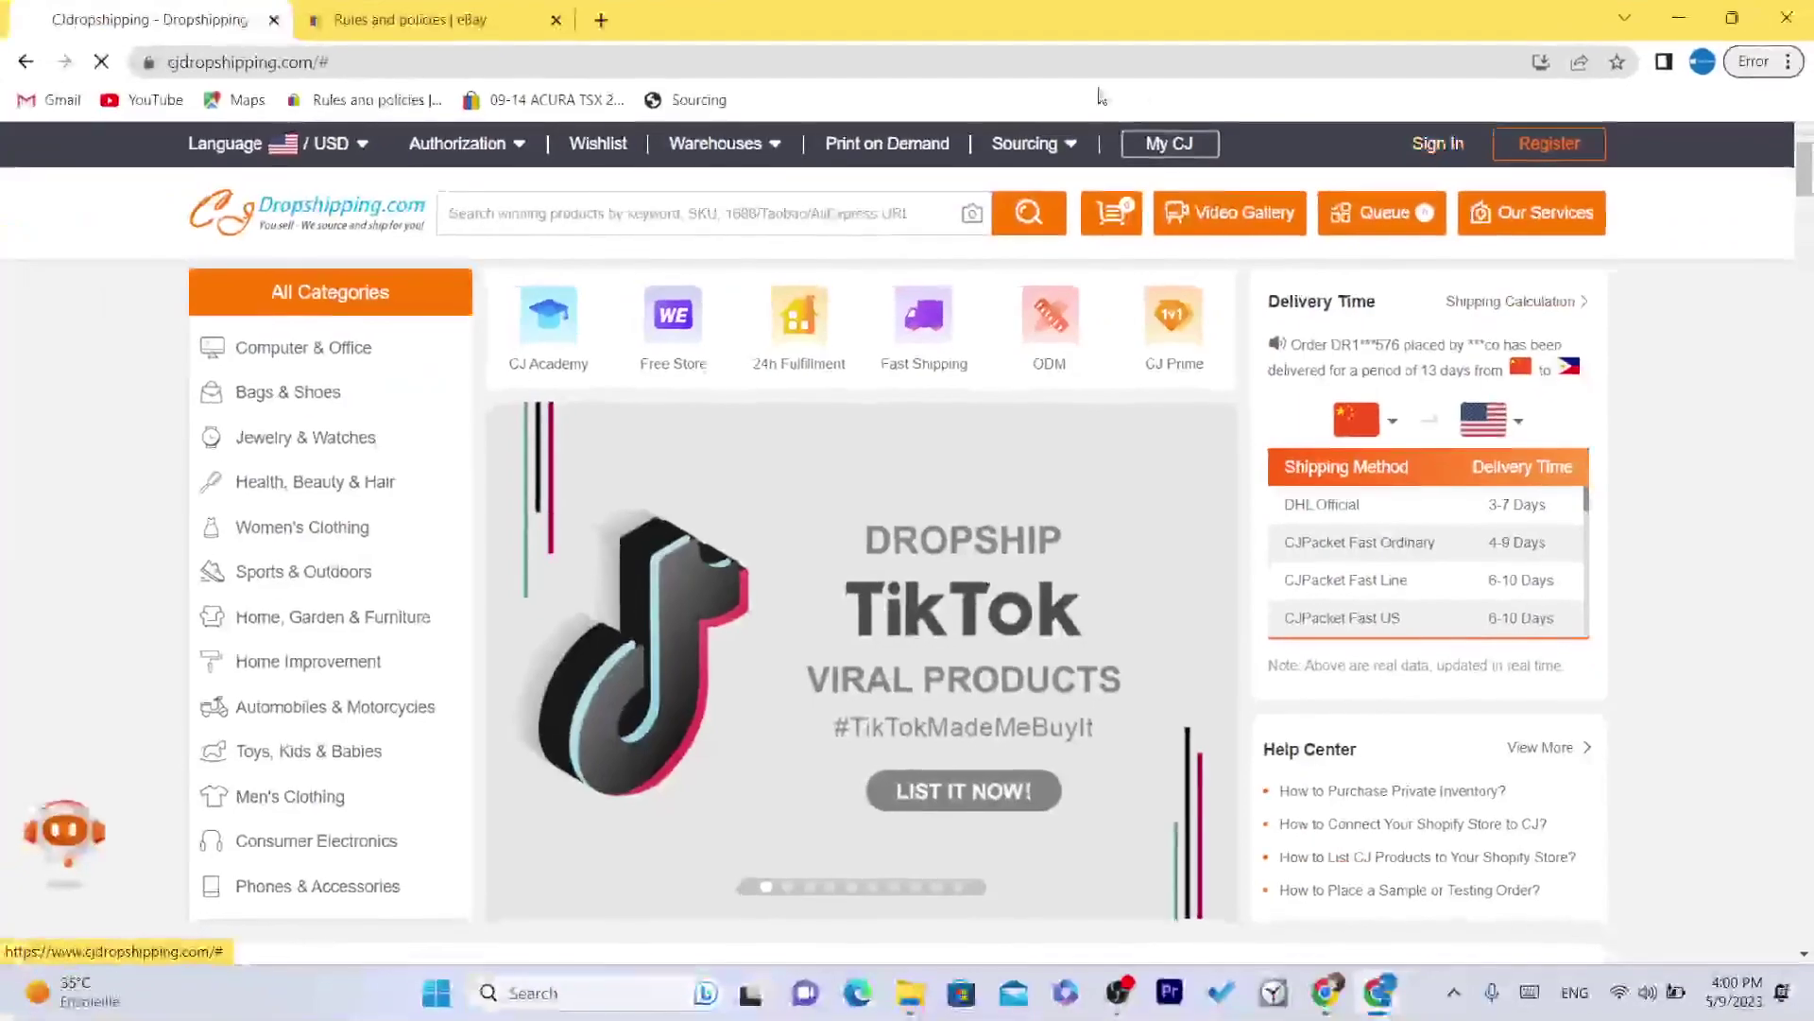
# Step: Open the CJdropshipping sign-in page and log in with a Google account
pyautogui.click(1385, 324)
pyautogui.click(1087, 63)
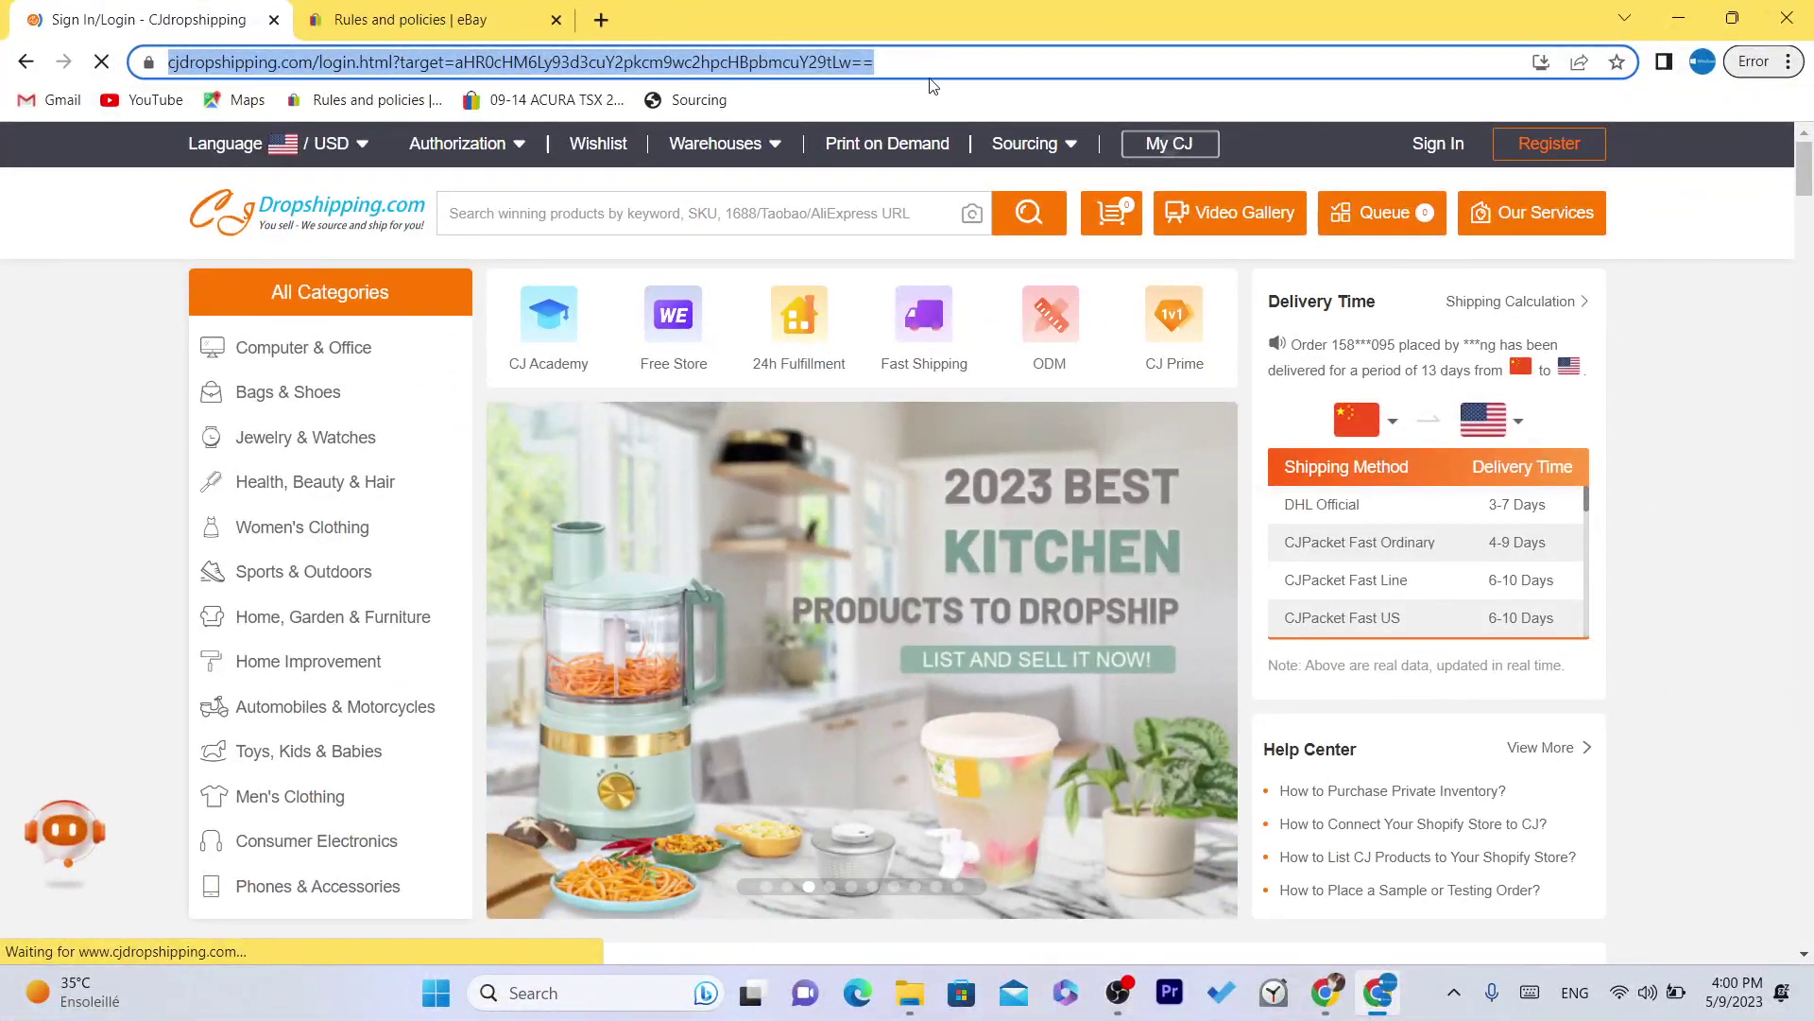
pyautogui.press('End')
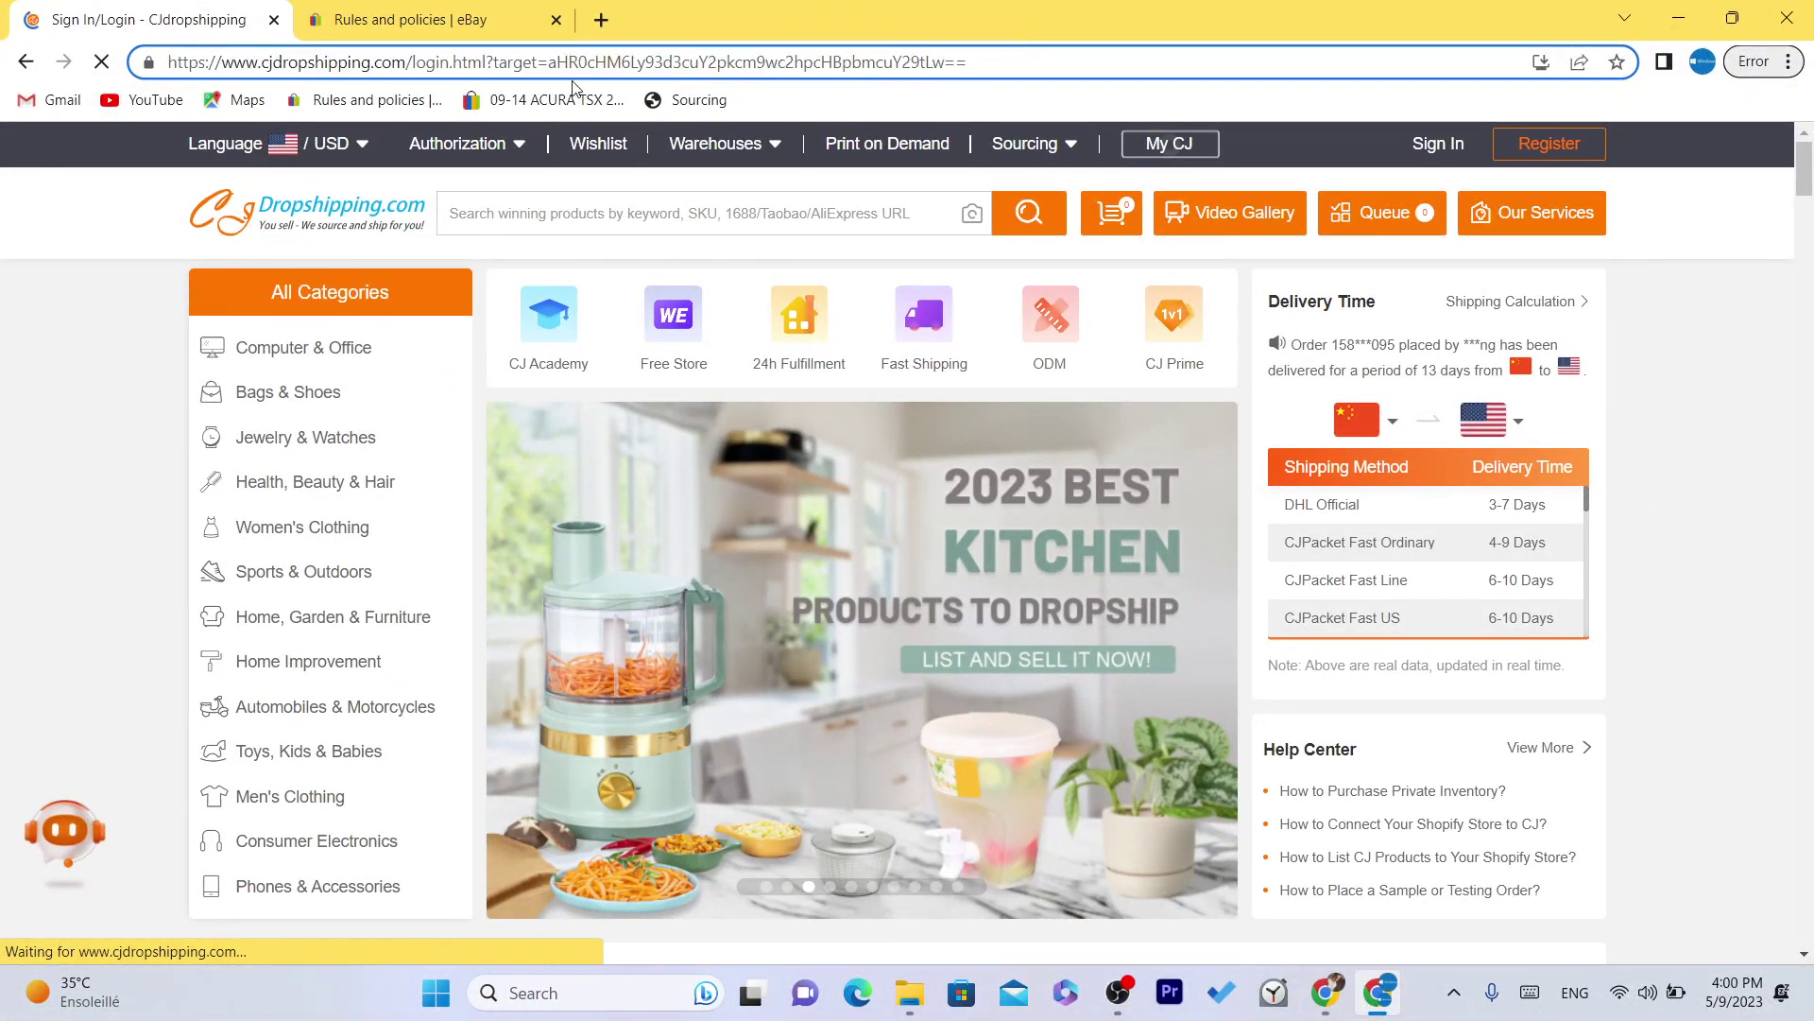
pyautogui.moveTo(936, 62); pyautogui.dragTo(166, 62)
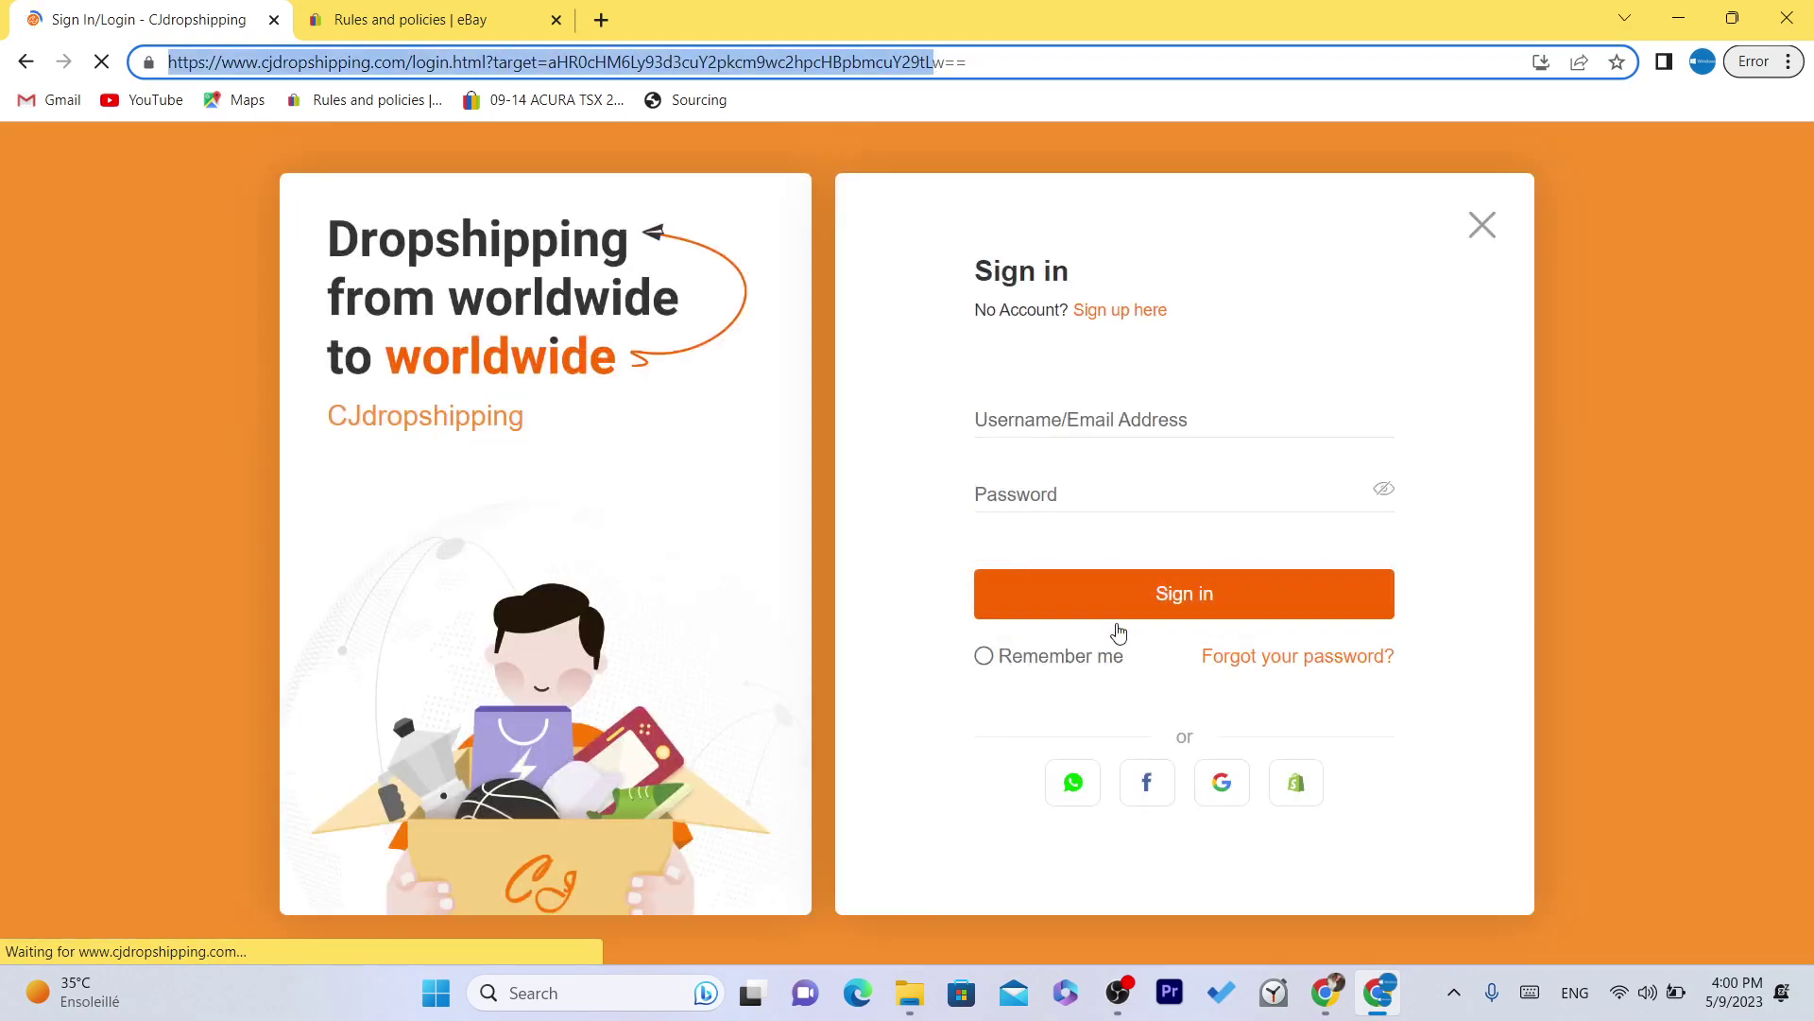
pyautogui.click(1207, 800)
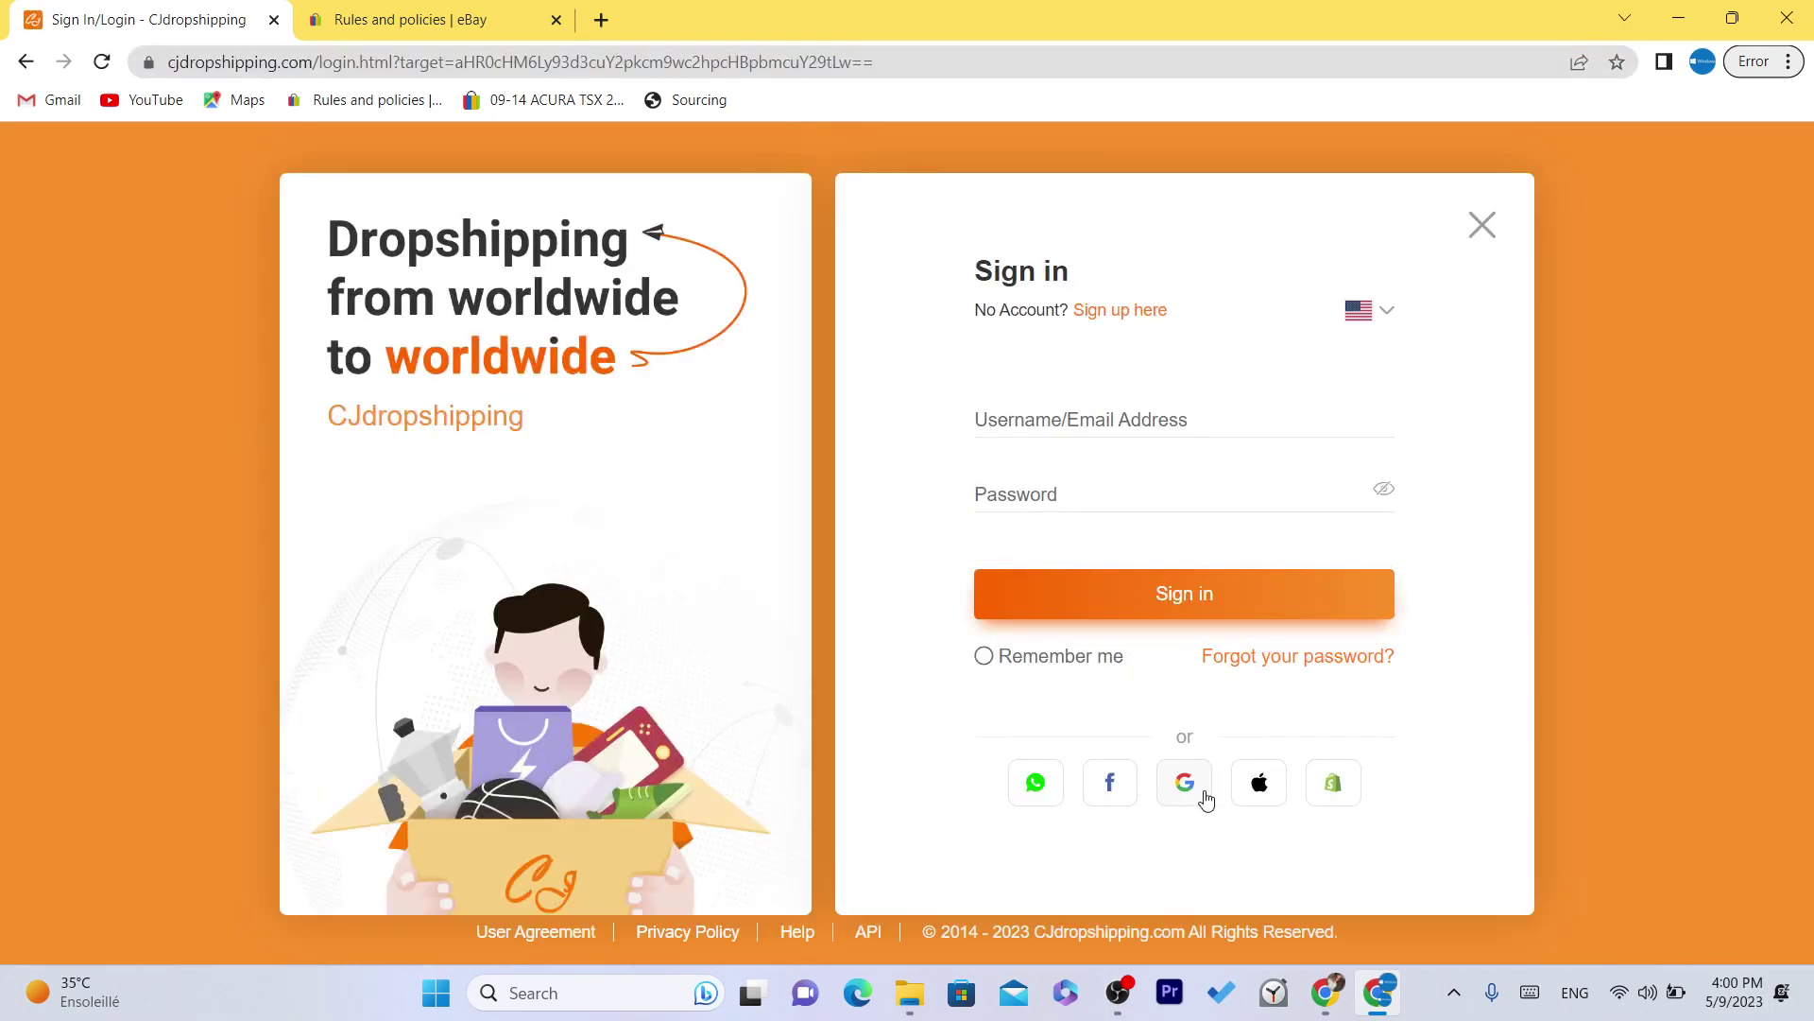
pyautogui.click(1182, 786)
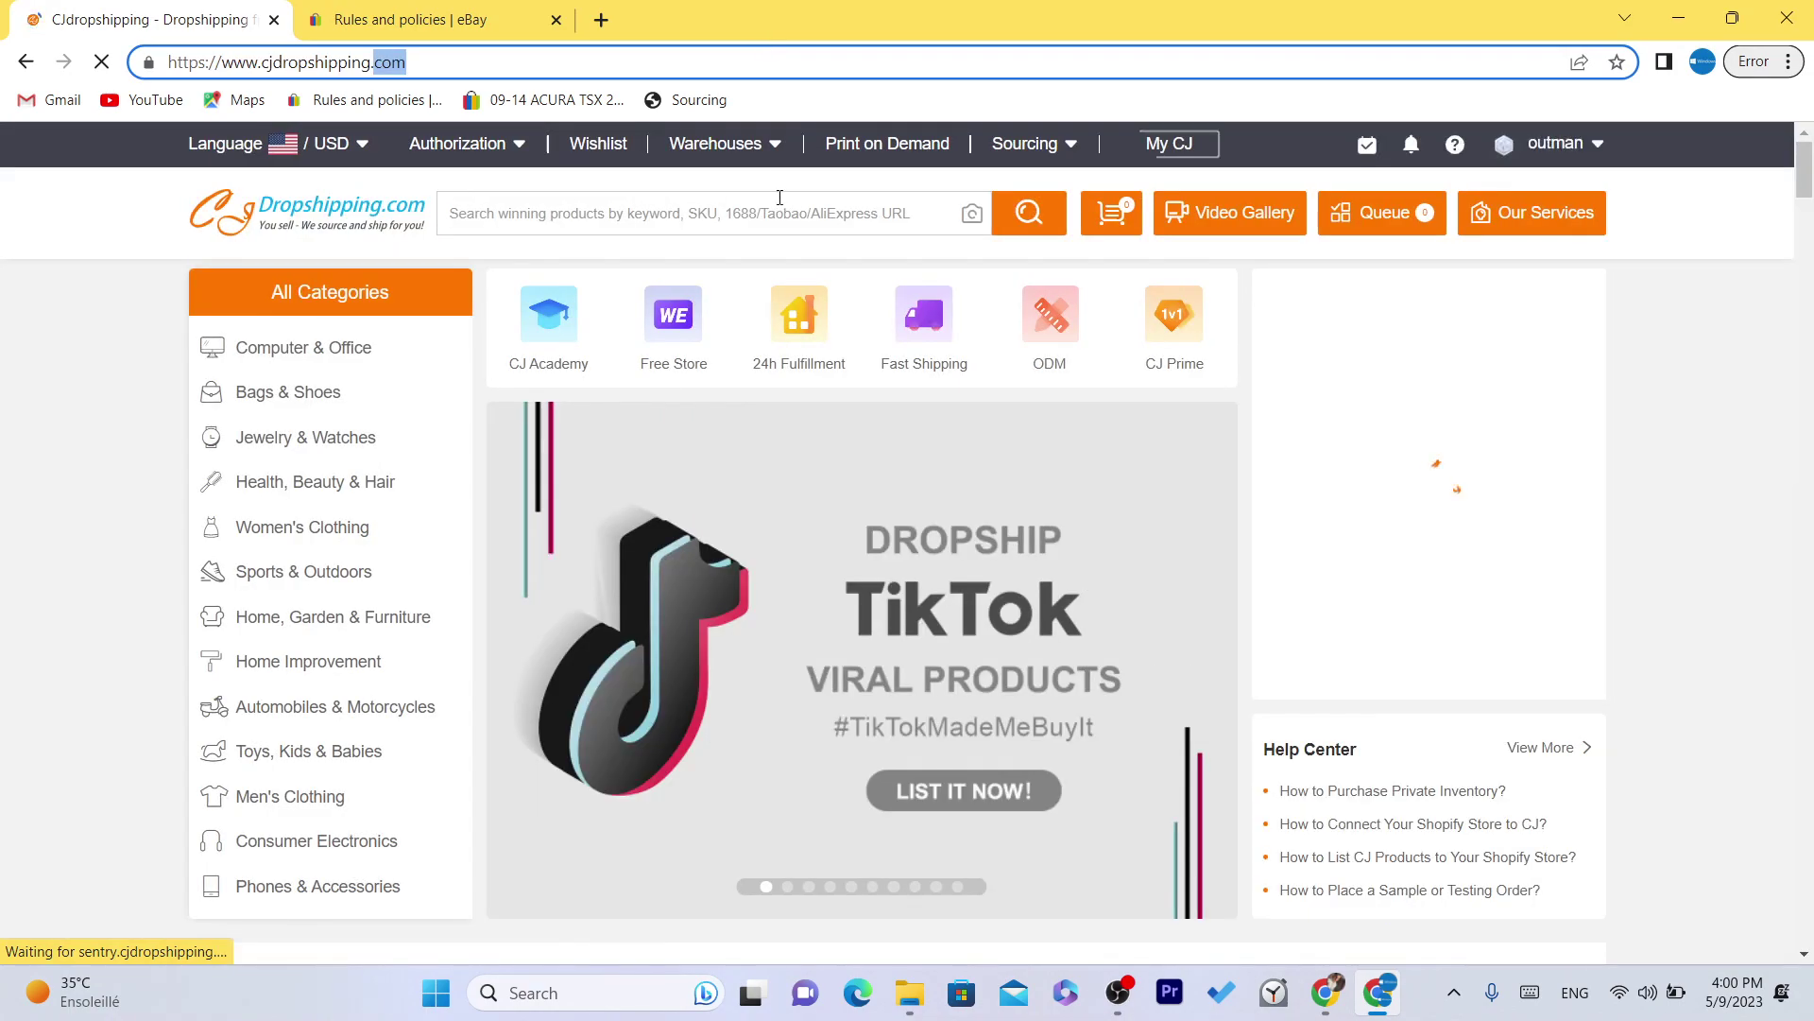
# Step: Open the eBay option under Authorization and close the Alex welcome dialog
pyautogui.moveTo(439, 151)
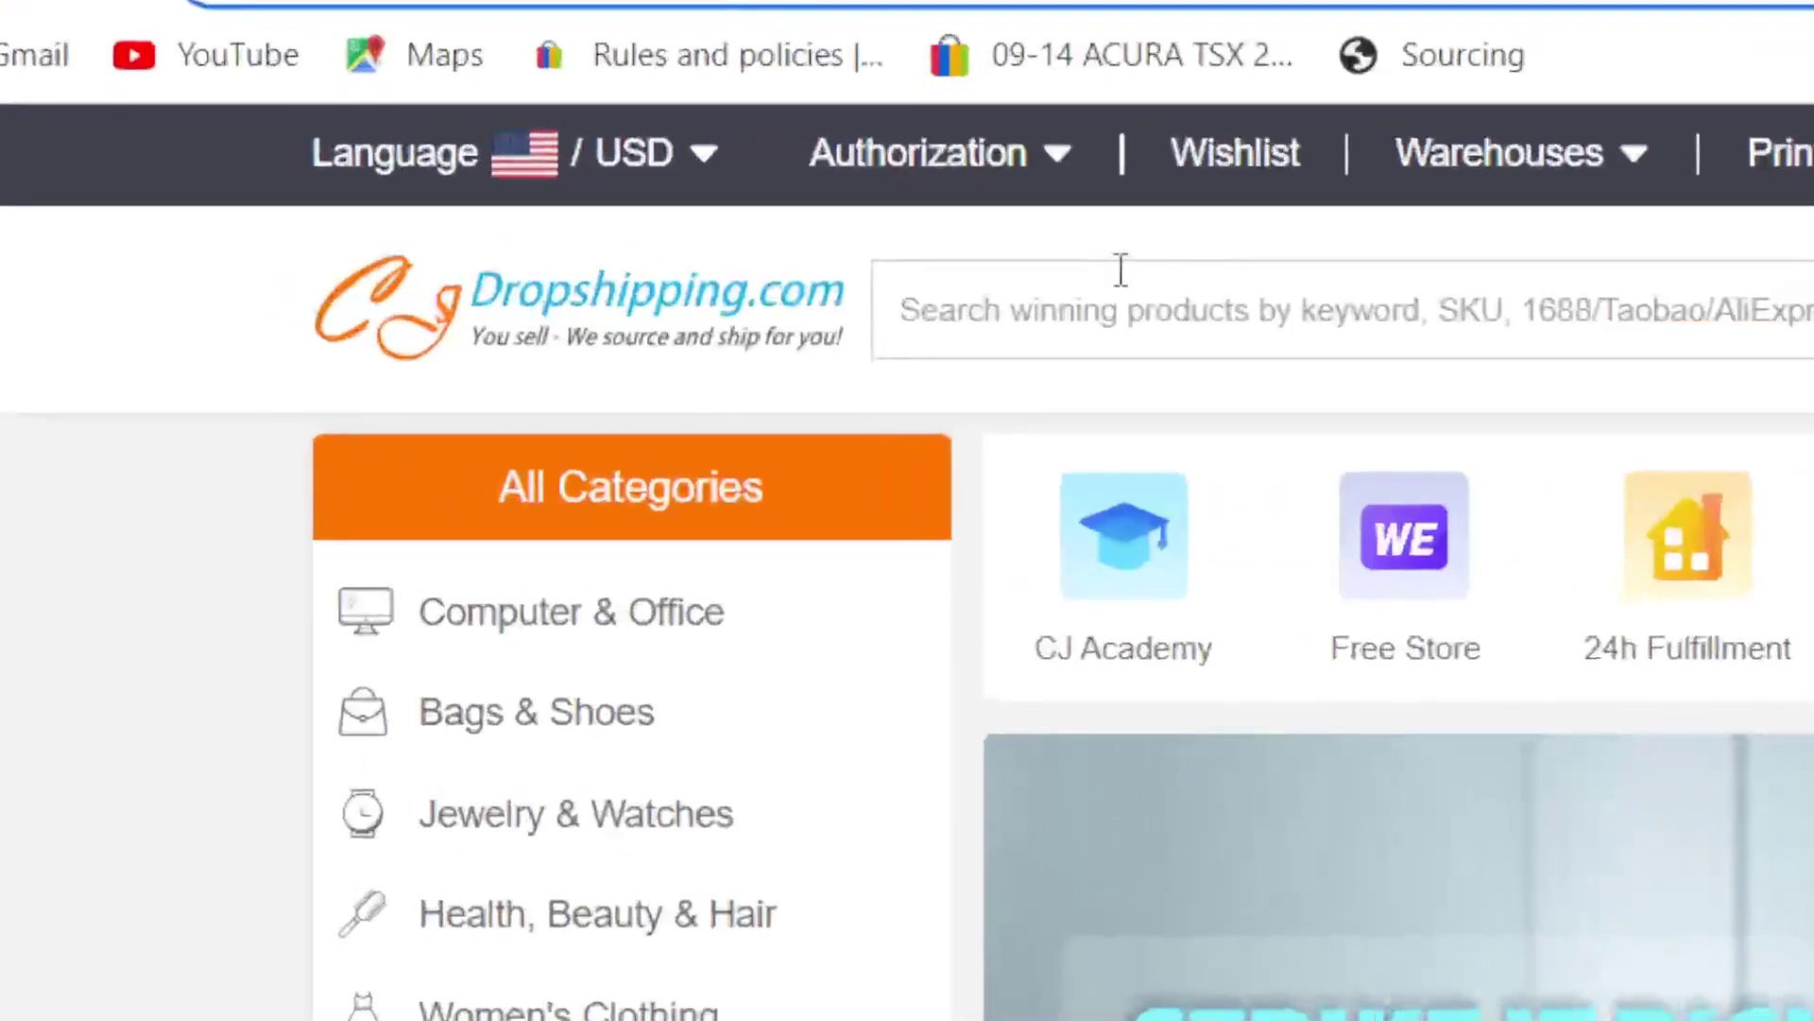
pyautogui.moveTo(451, 147)
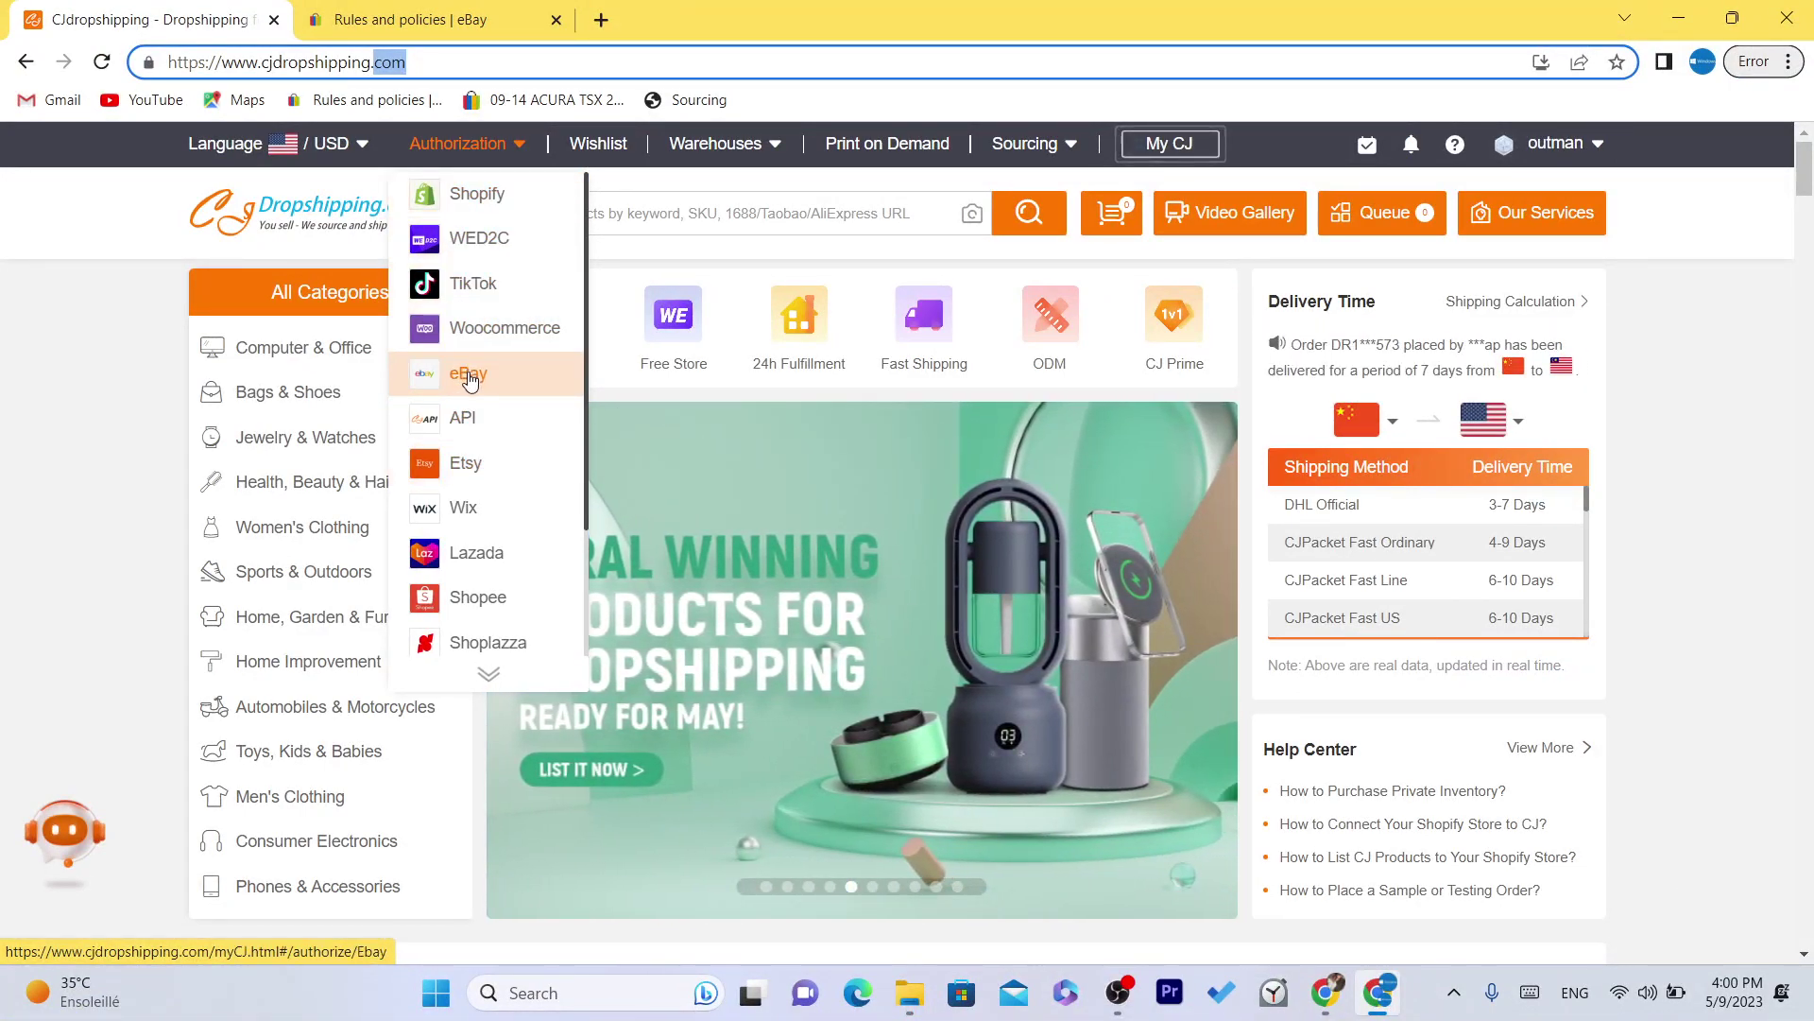
pyautogui.click(470, 375)
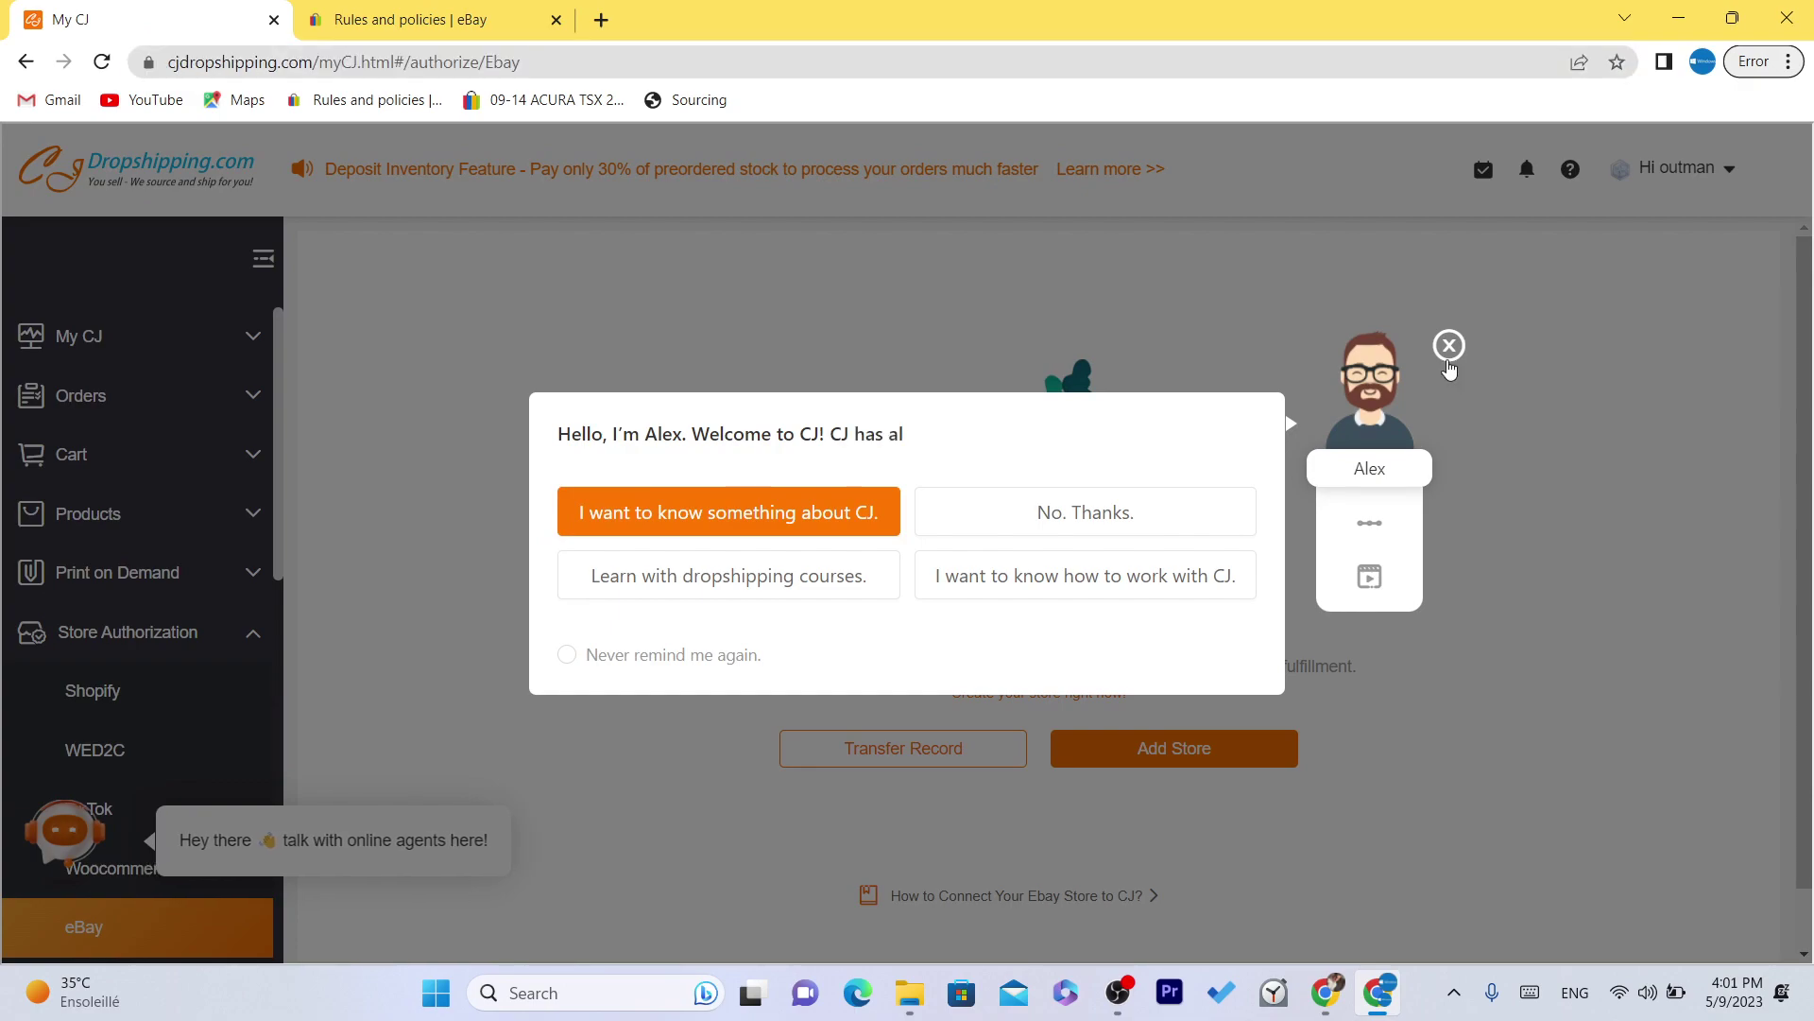
pyautogui.click(1449, 344)
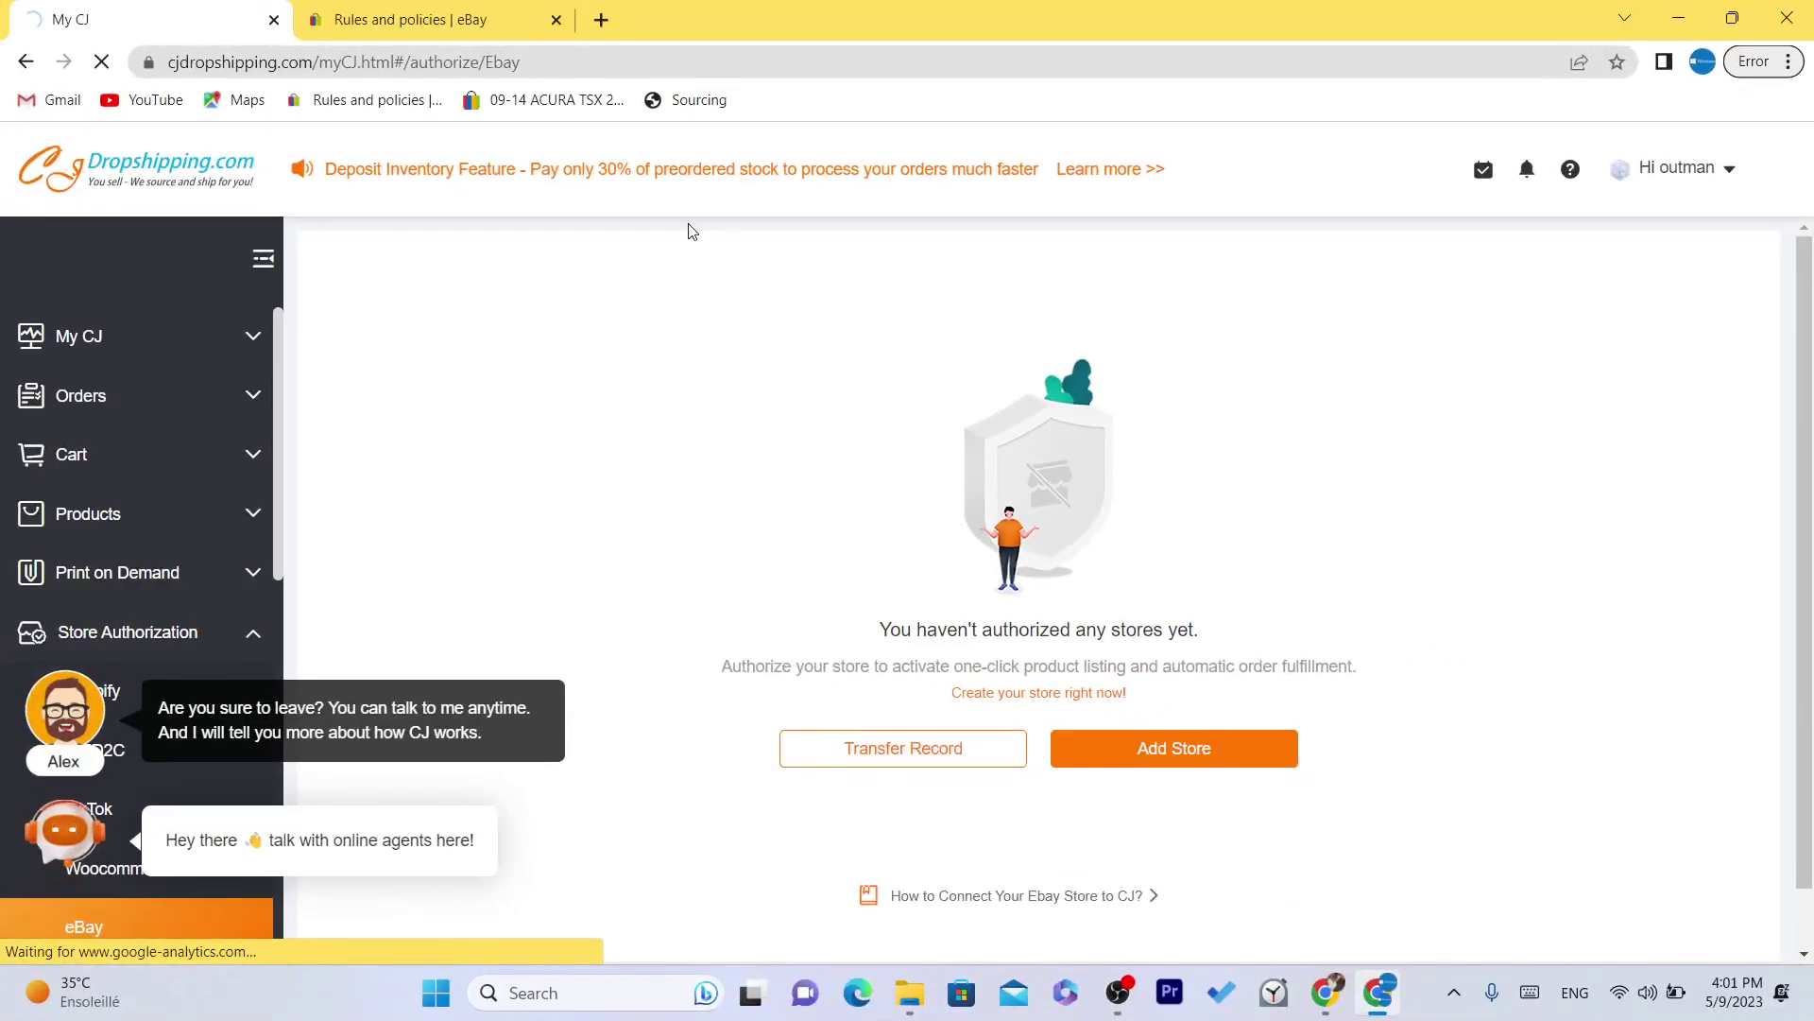
# Step: Dismiss the Alex assistant and review the Authorization Success heading and subtitle
pyautogui.click(955, 64)
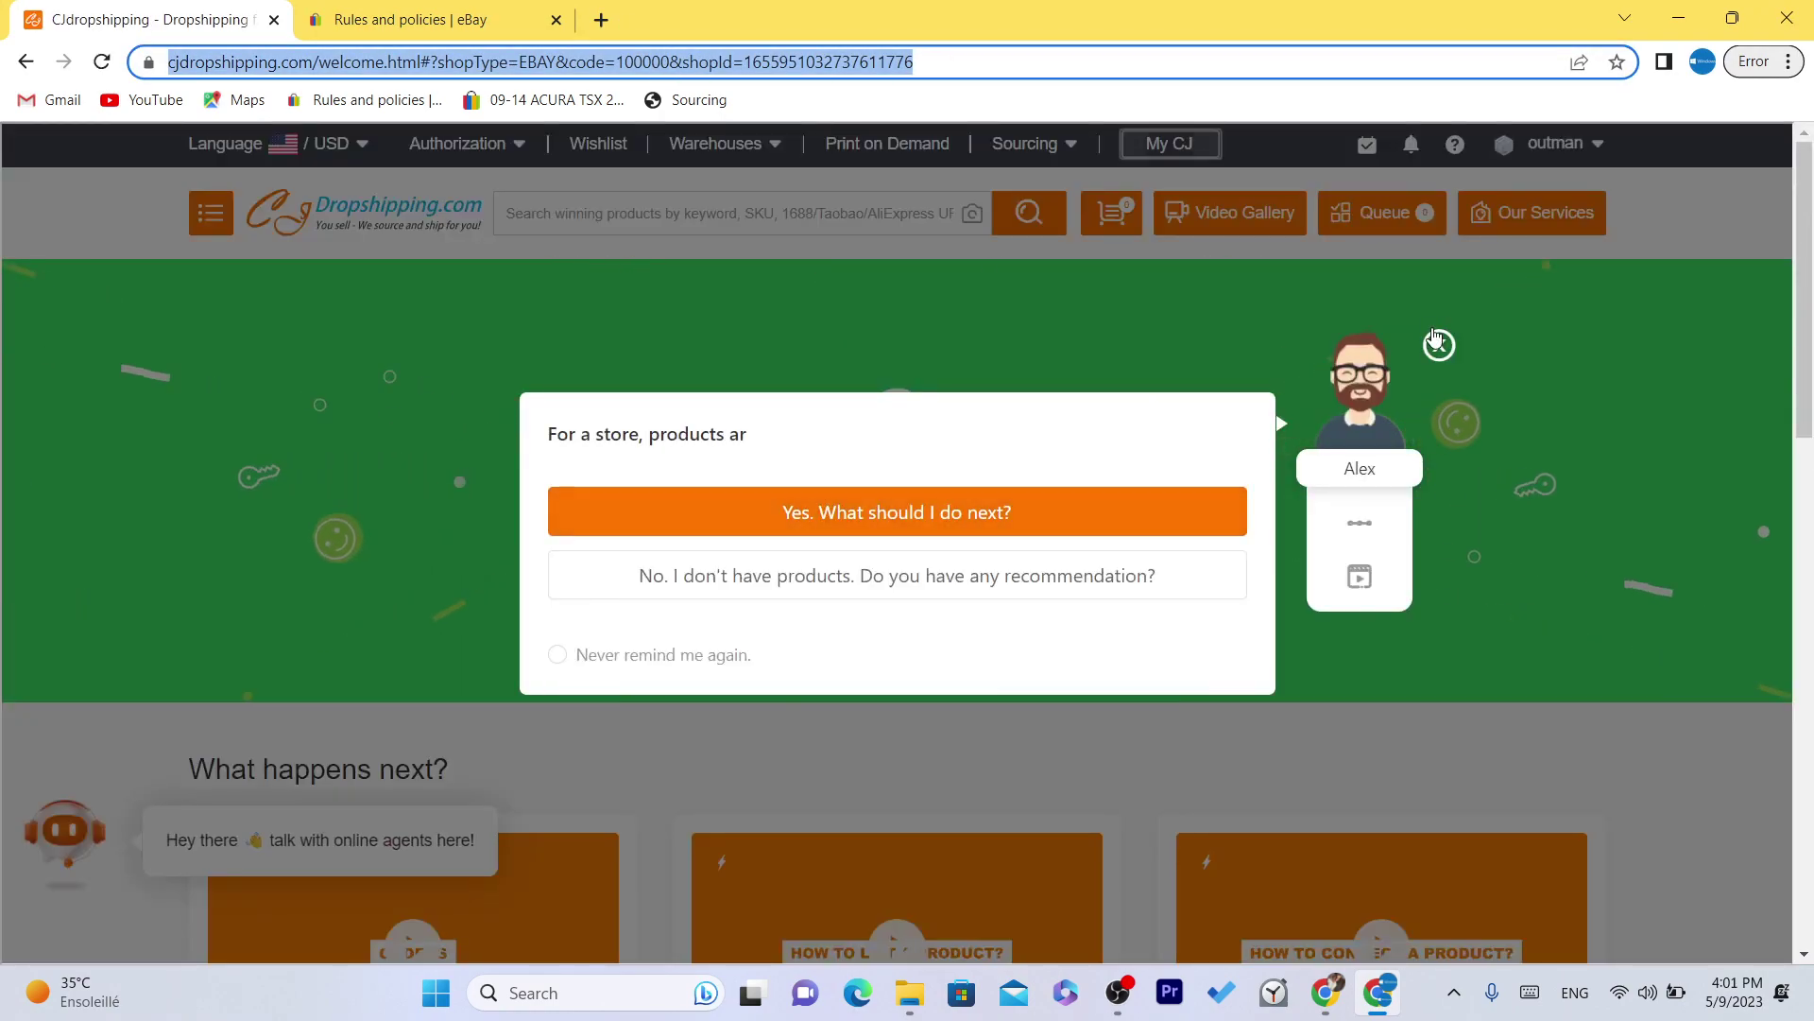
pyautogui.click(1438, 344)
pyautogui.moveTo(718, 484); pyautogui.dragTo(1072, 480)
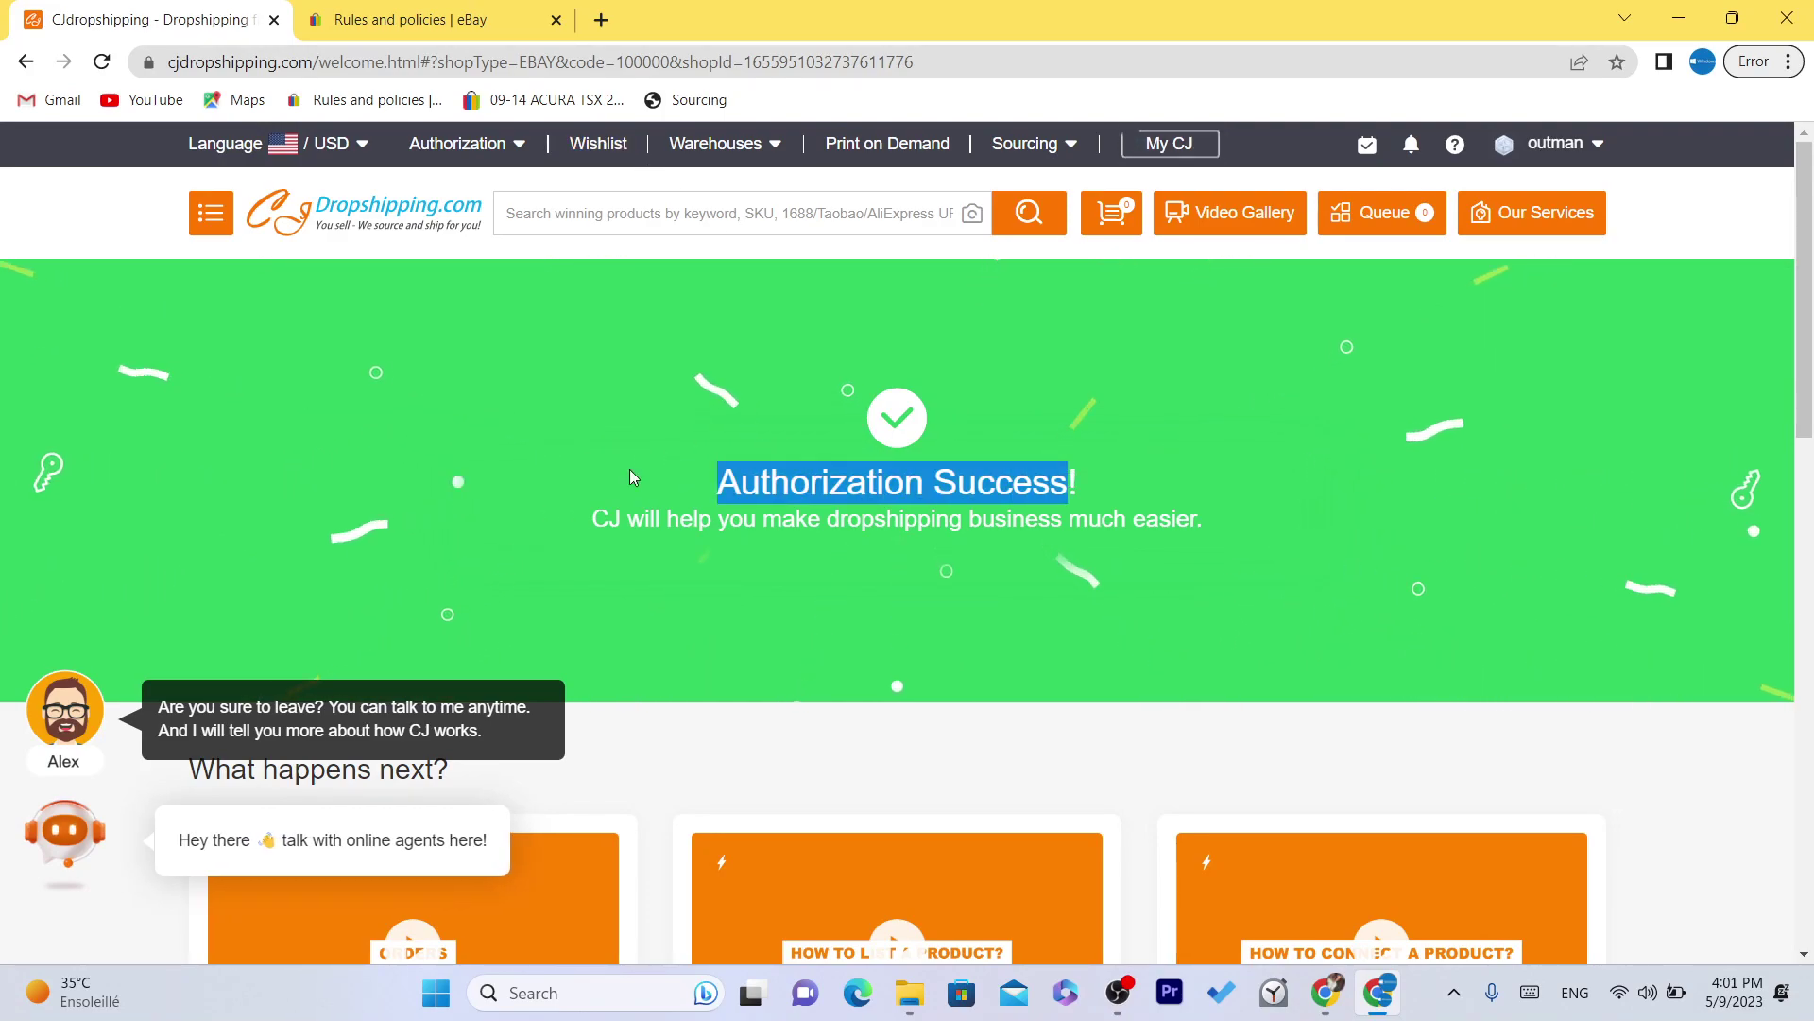
pyautogui.moveTo(629, 469); pyautogui.dragTo(924, 484)
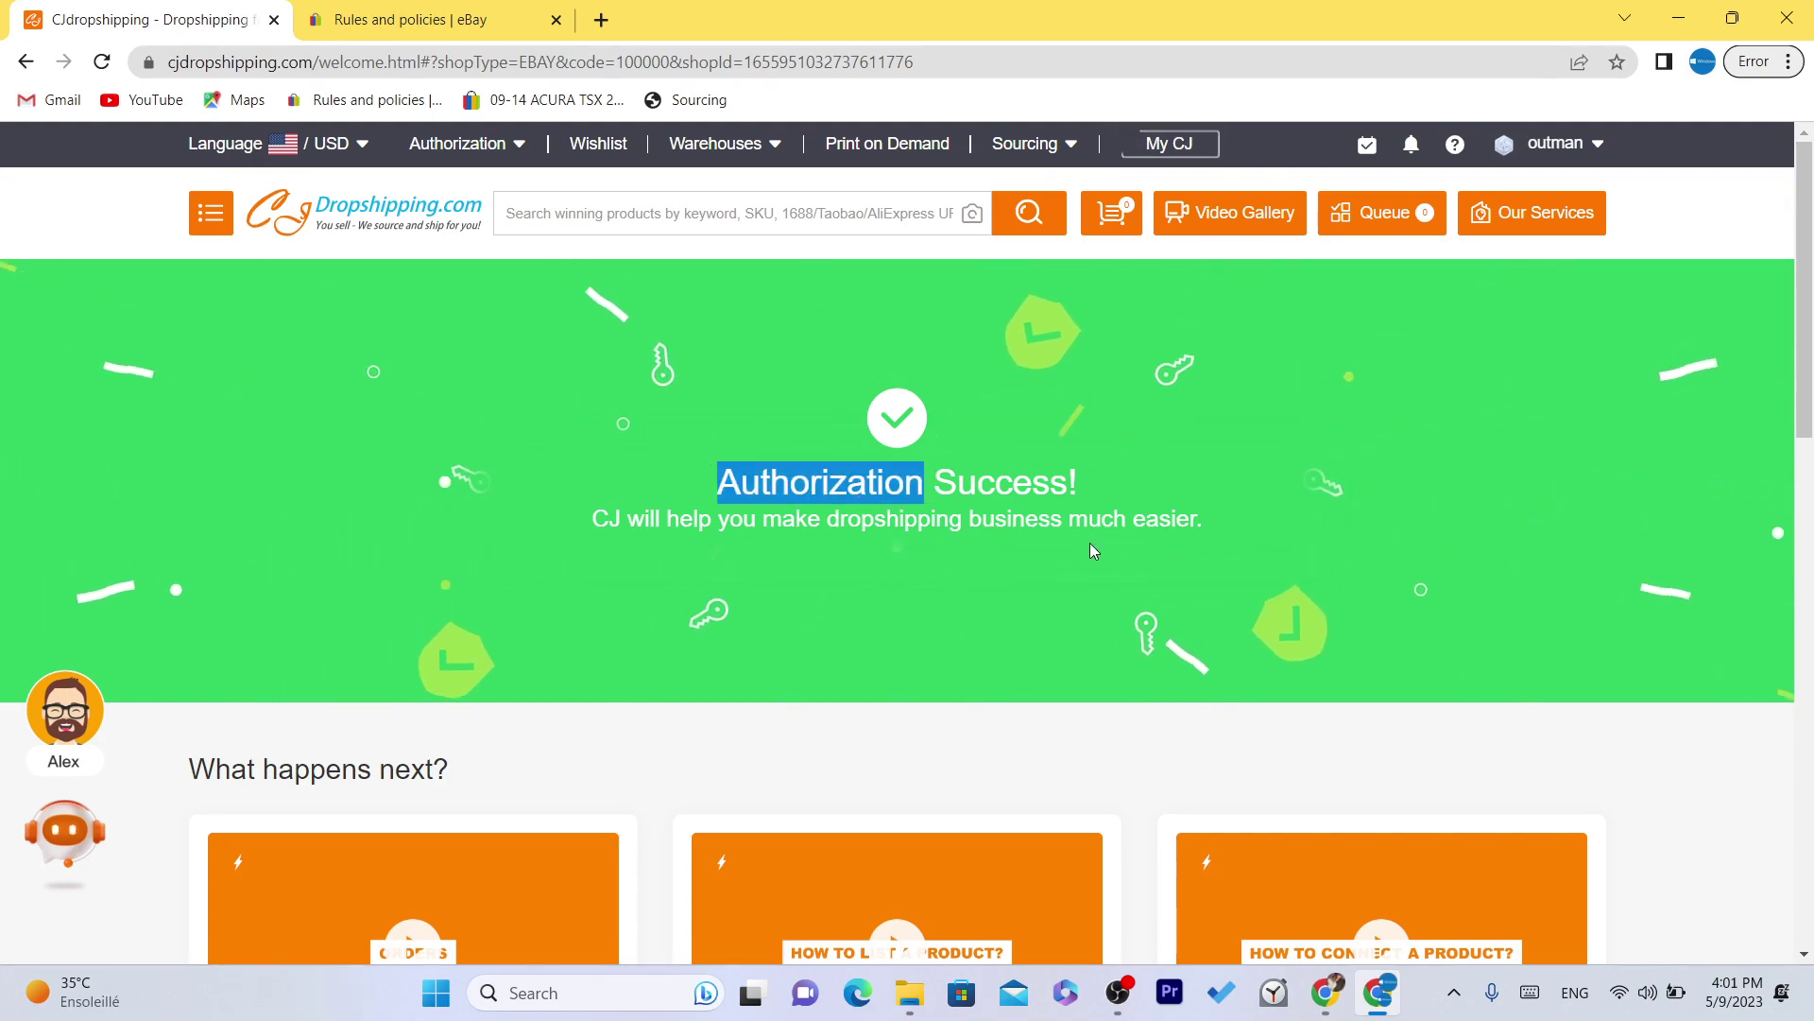
pyautogui.keyDown('shift'); pyautogui.click(1265, 524); pyautogui.keyUp('shift')
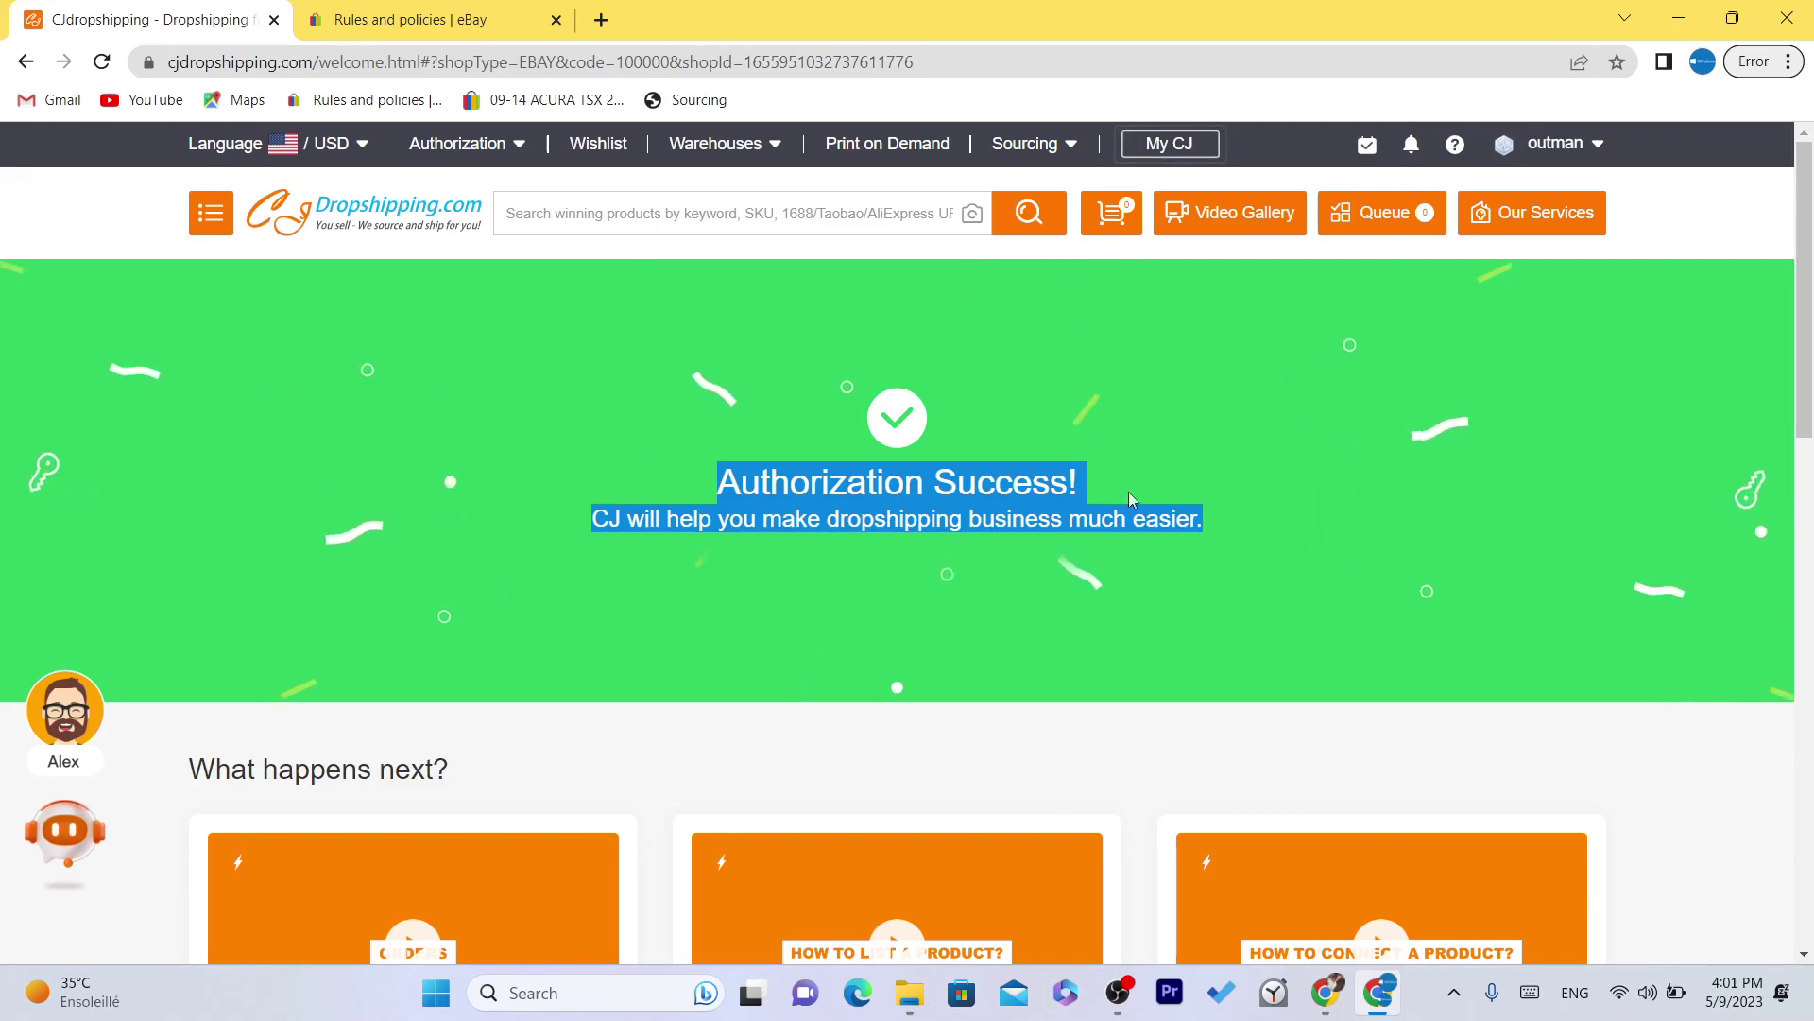
pyautogui.click(700, 440)
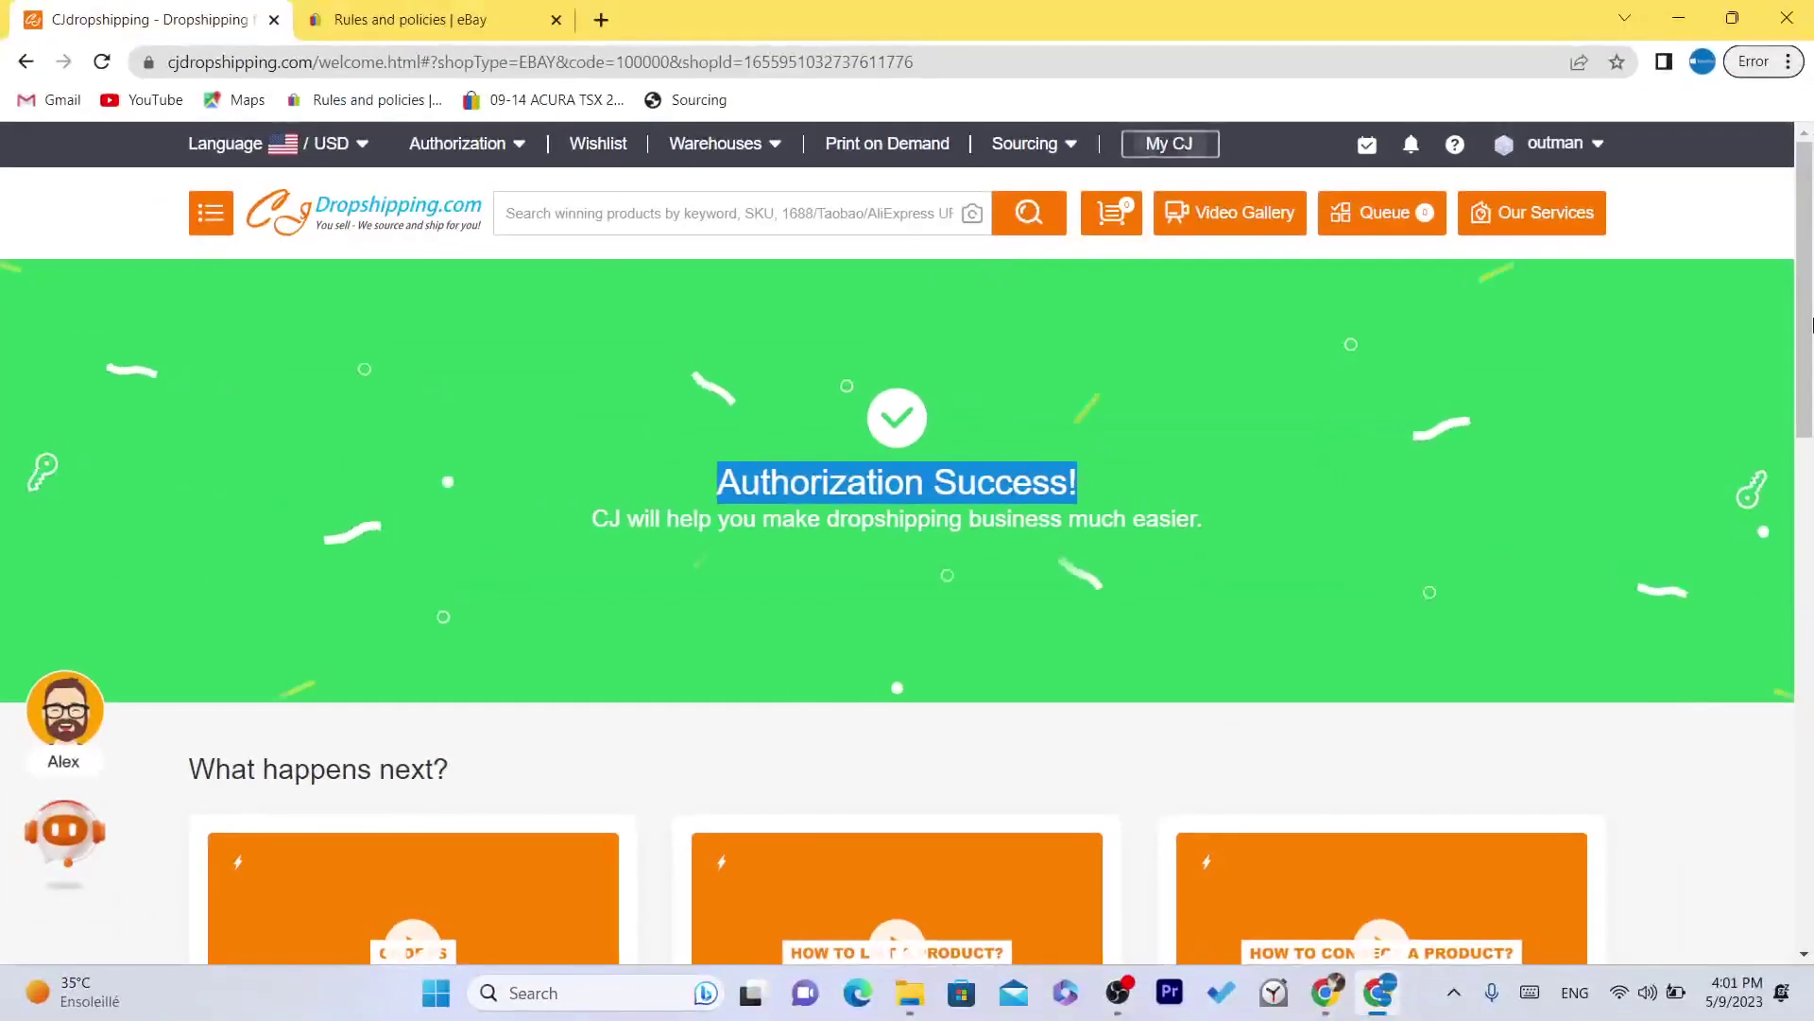
pyautogui.moveTo(1811, 324); pyautogui.dragTo(1811, 494)
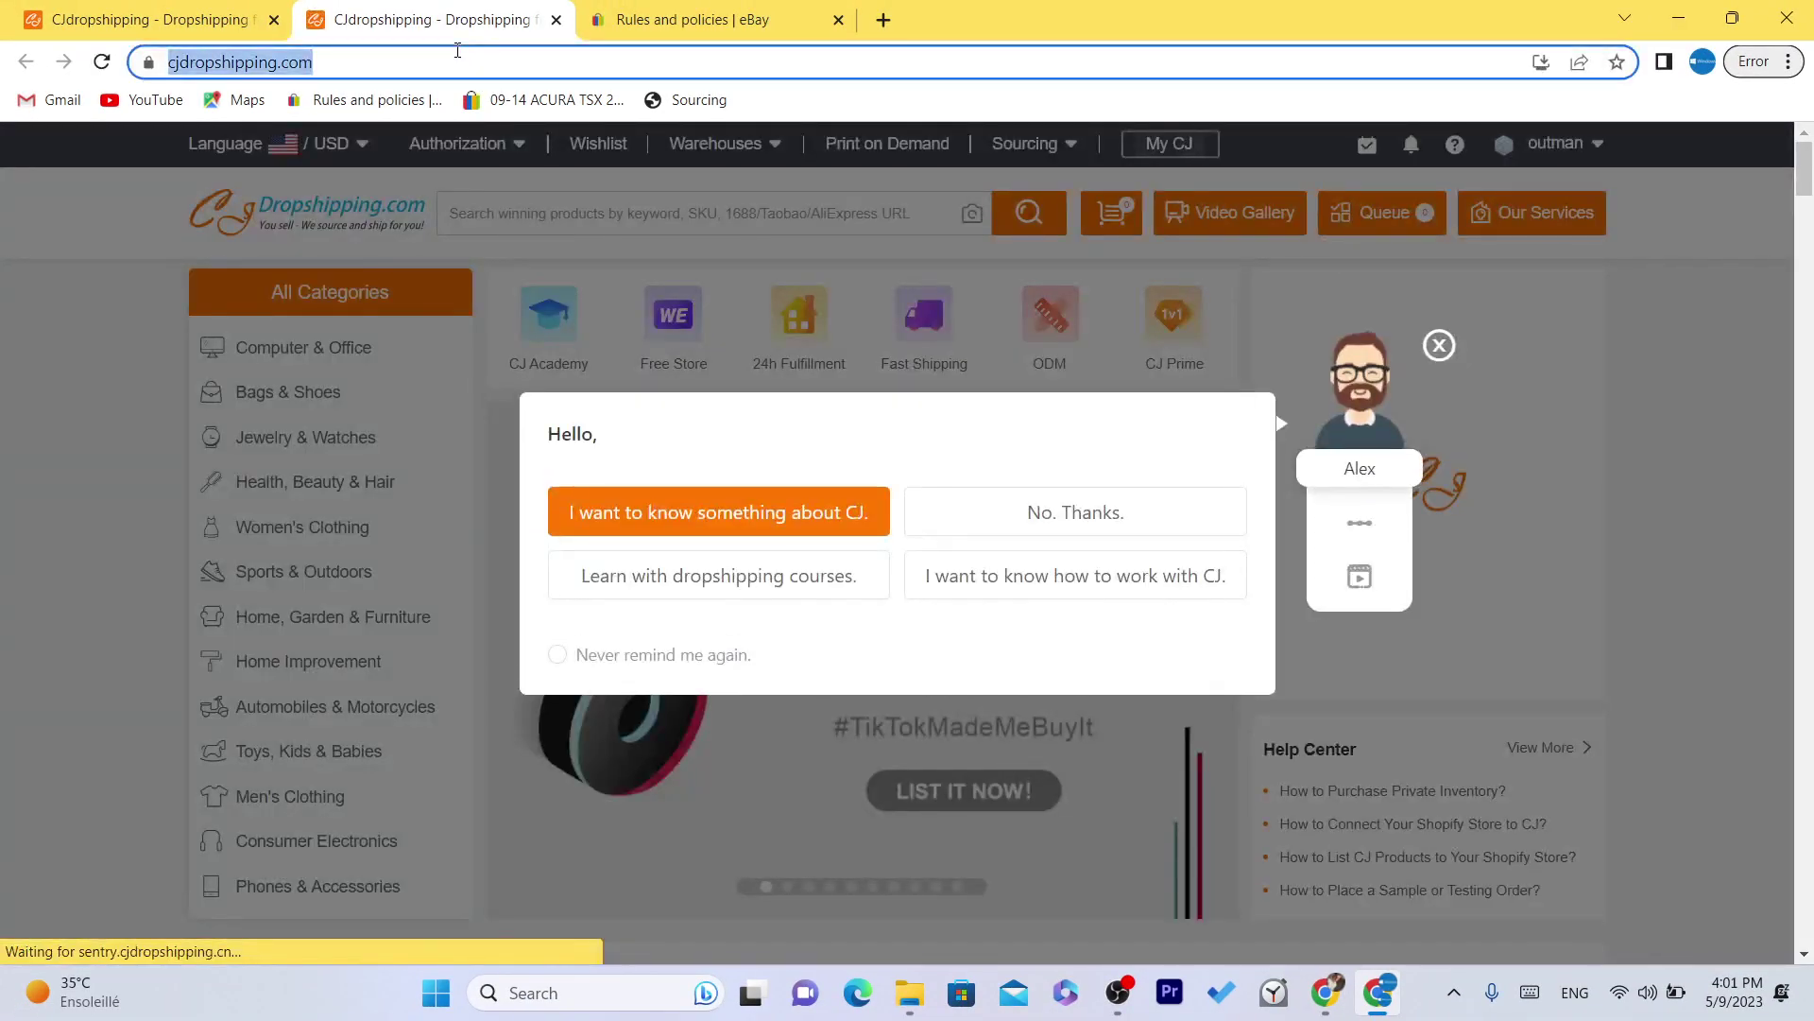
pyautogui.click(1439, 345)
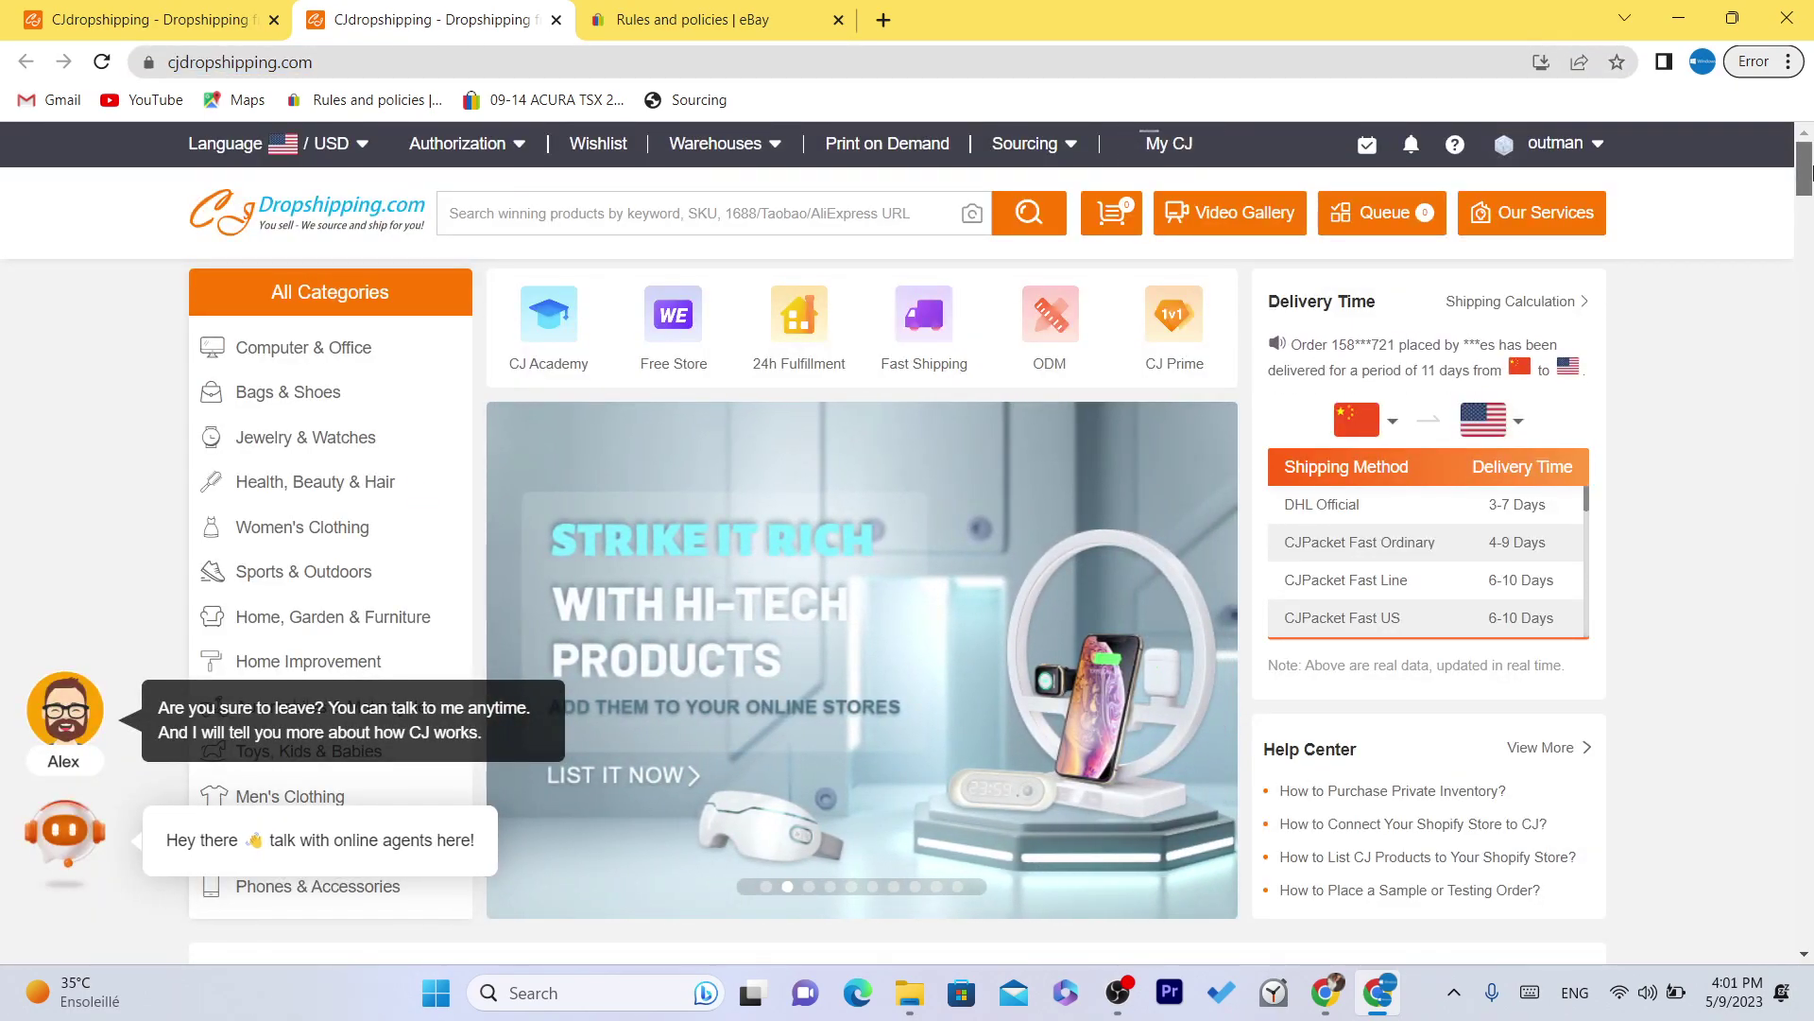
pyautogui.moveTo(1808, 175); pyautogui.dragTo(1808, 279)
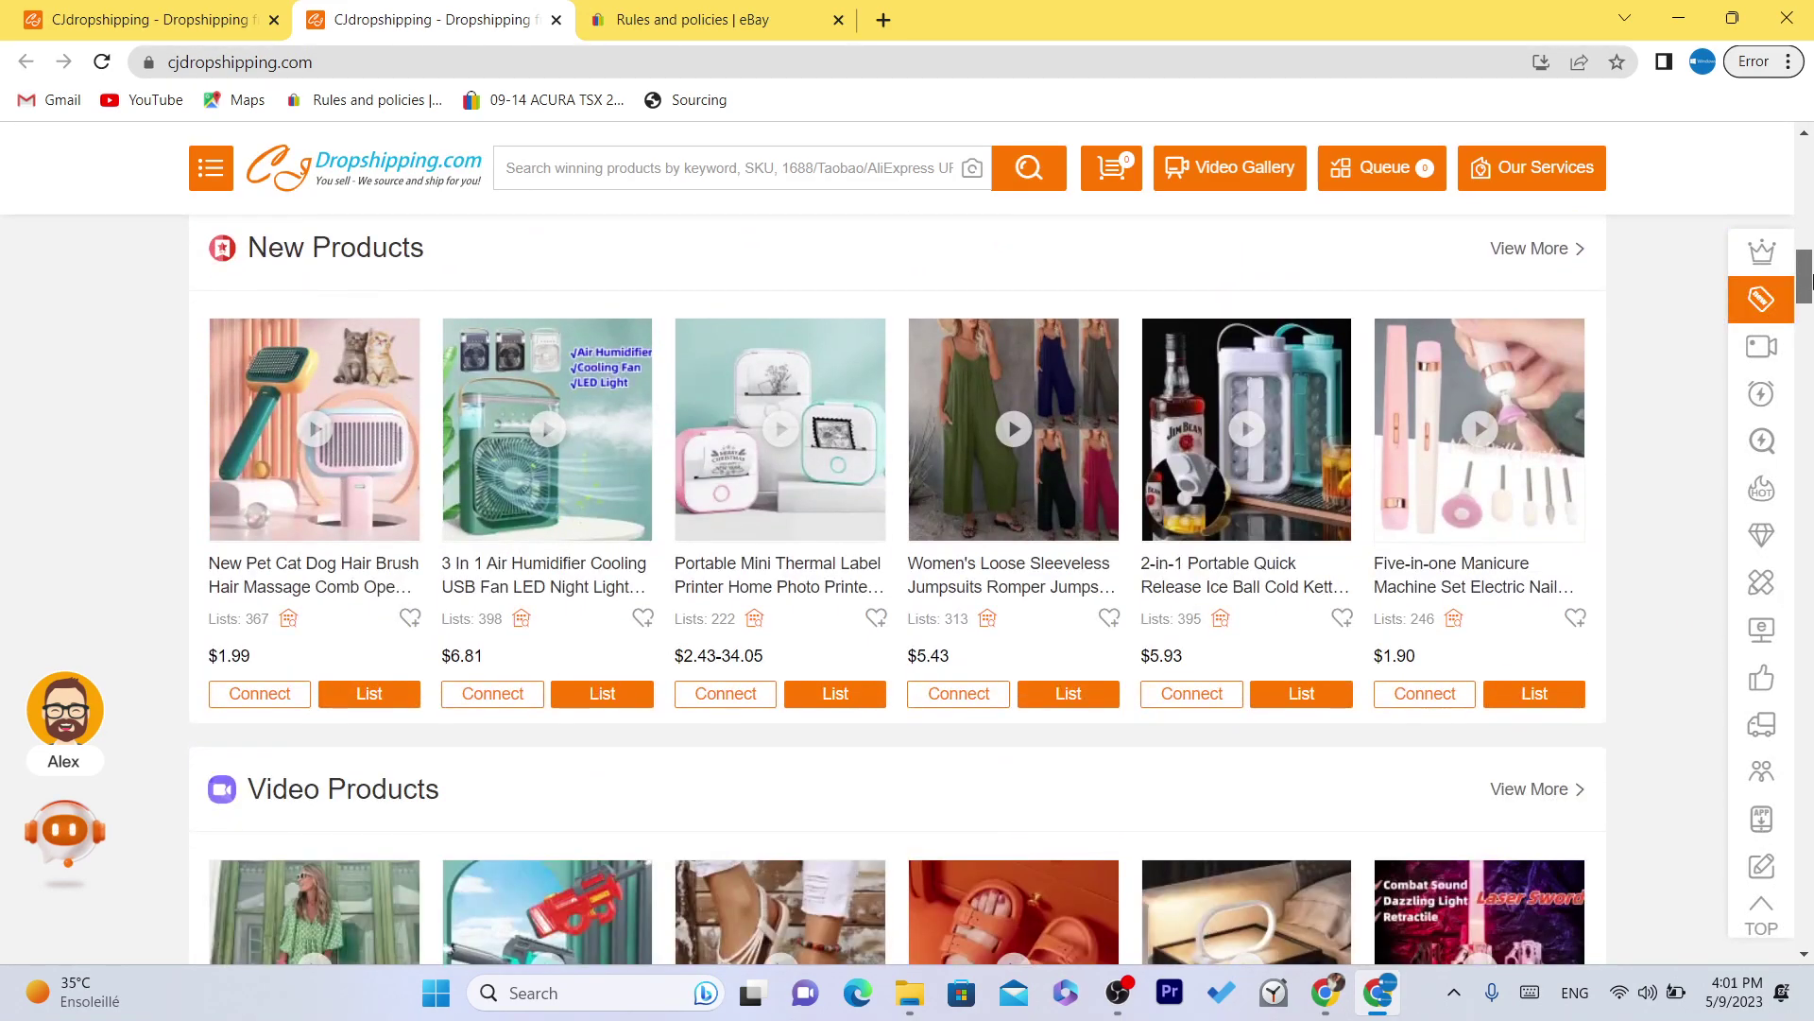
pyautogui.scroll(-1, 1019, 284)
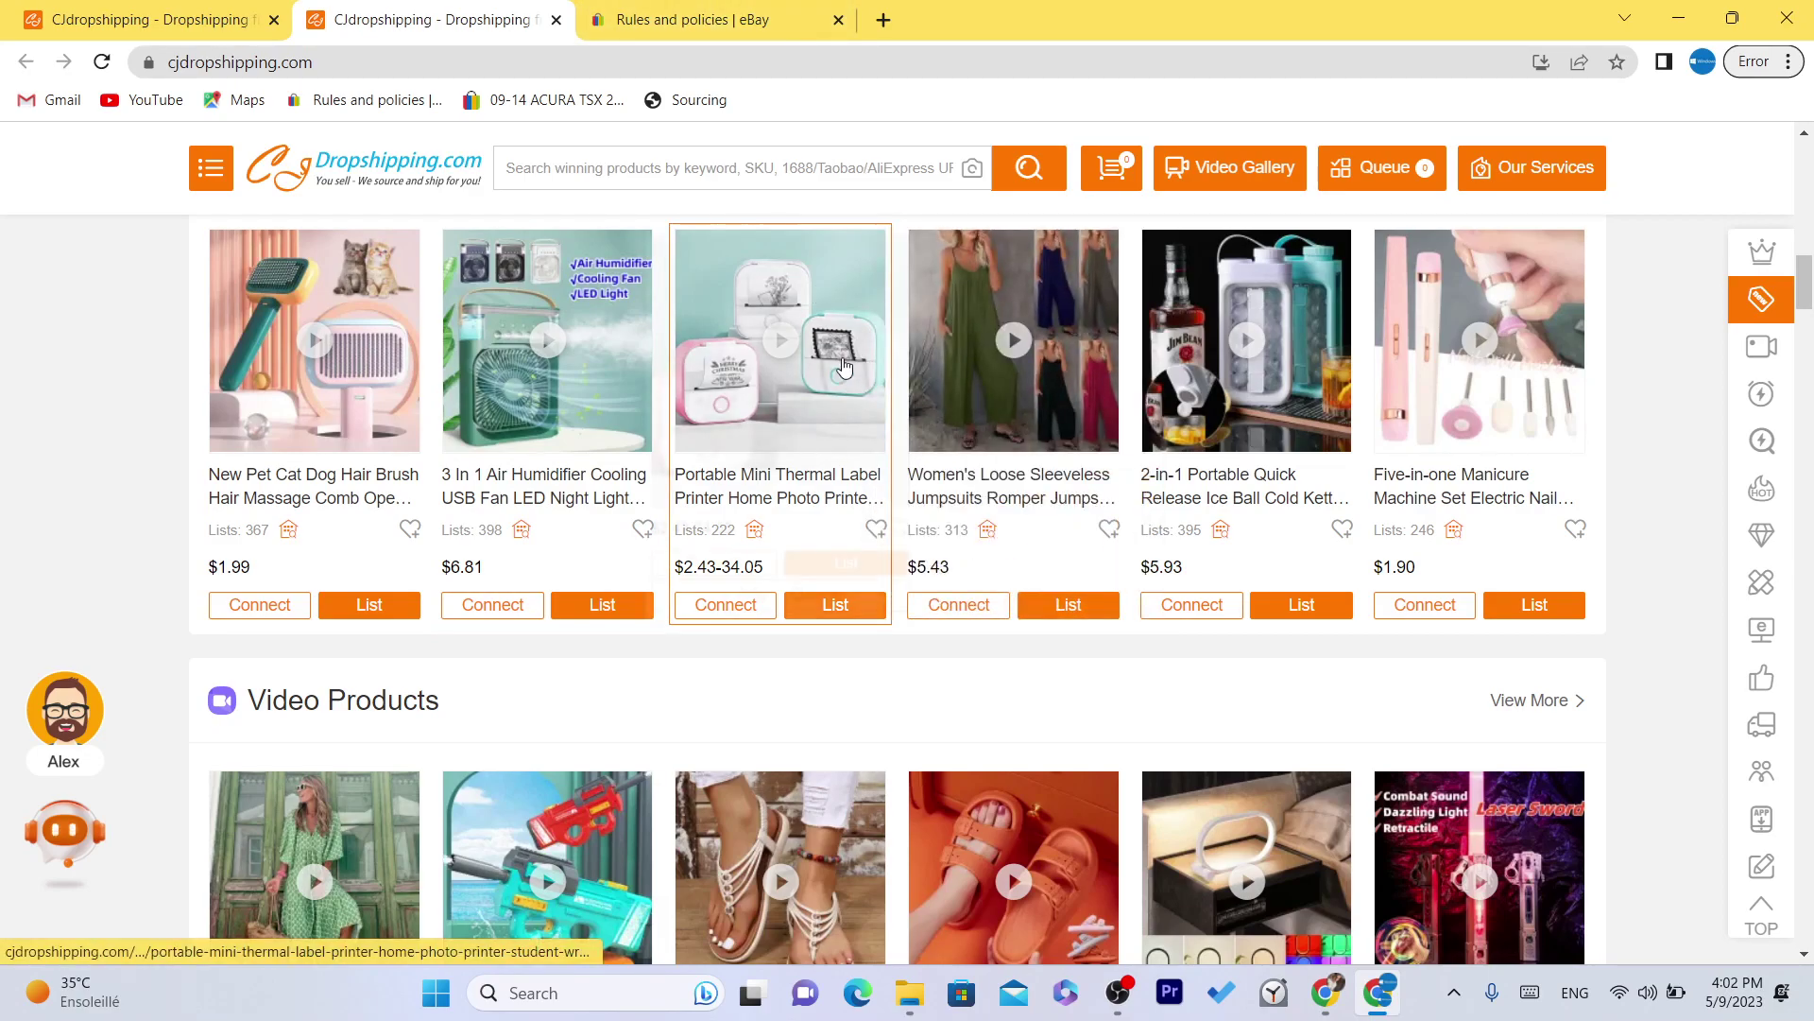
pyautogui.click(704, 14)
pyautogui.click(398, 10)
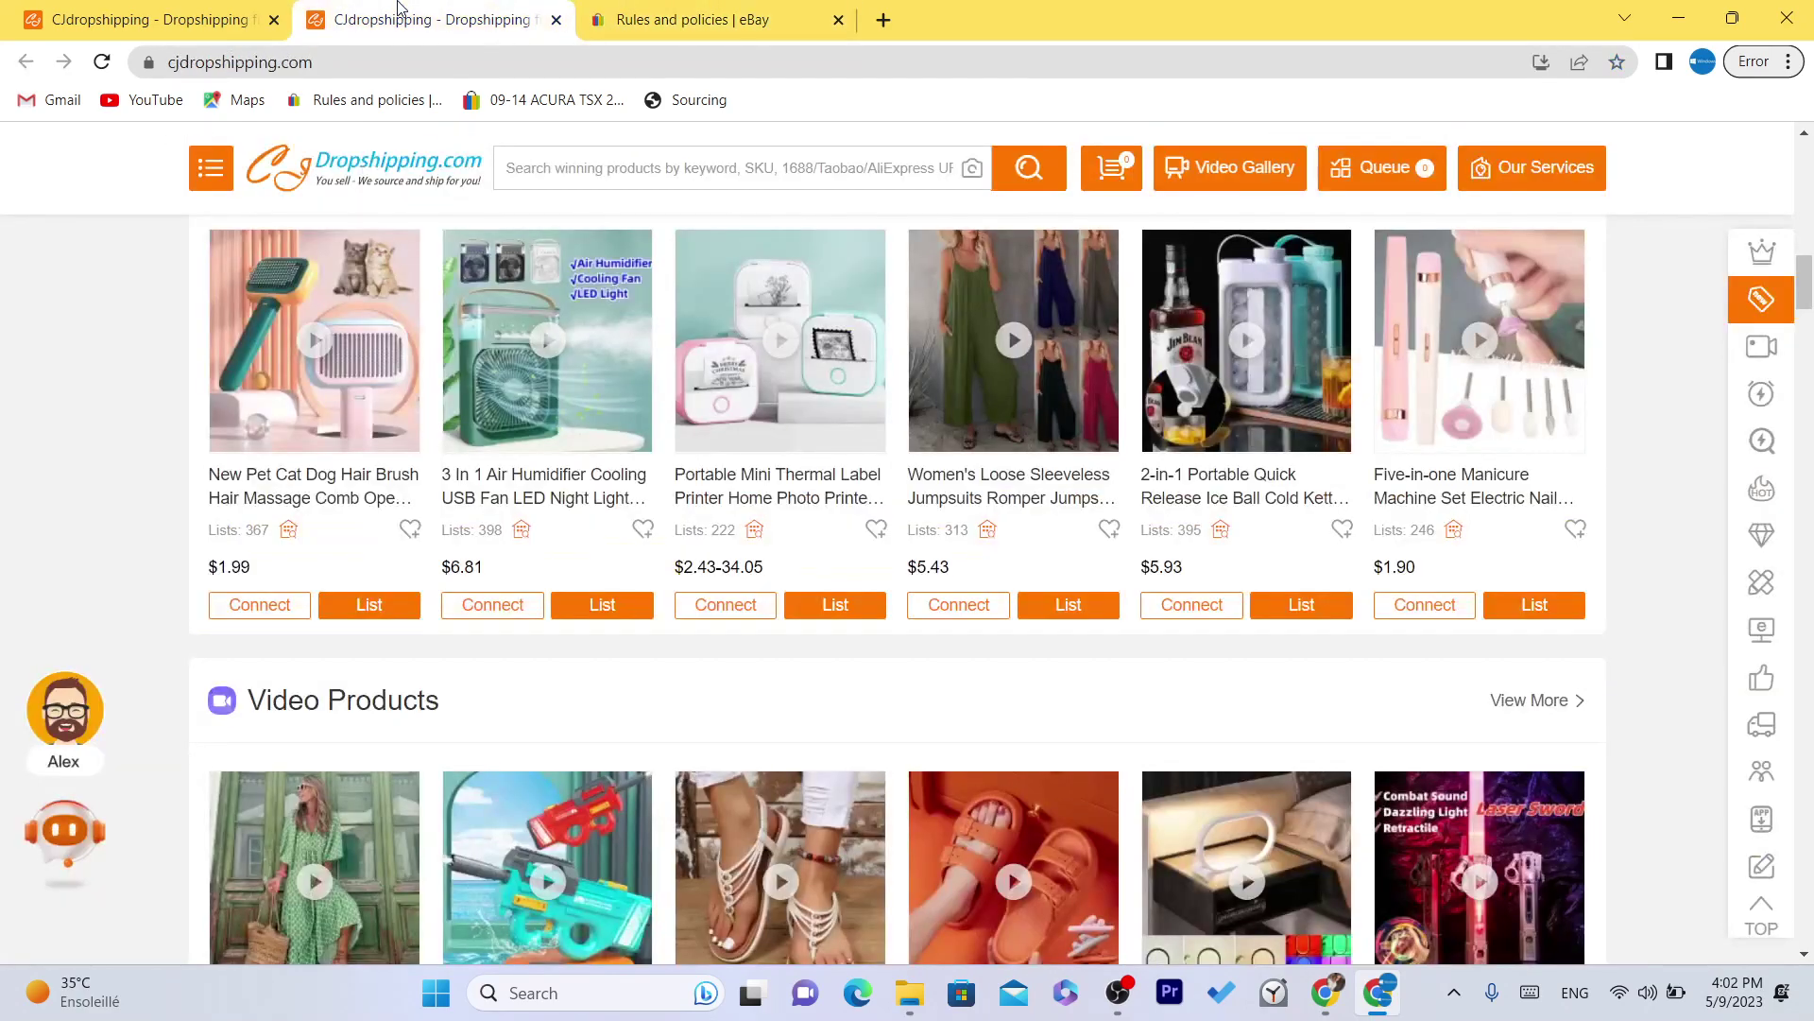
pyautogui.click(733, 12)
pyautogui.click(387, 8)
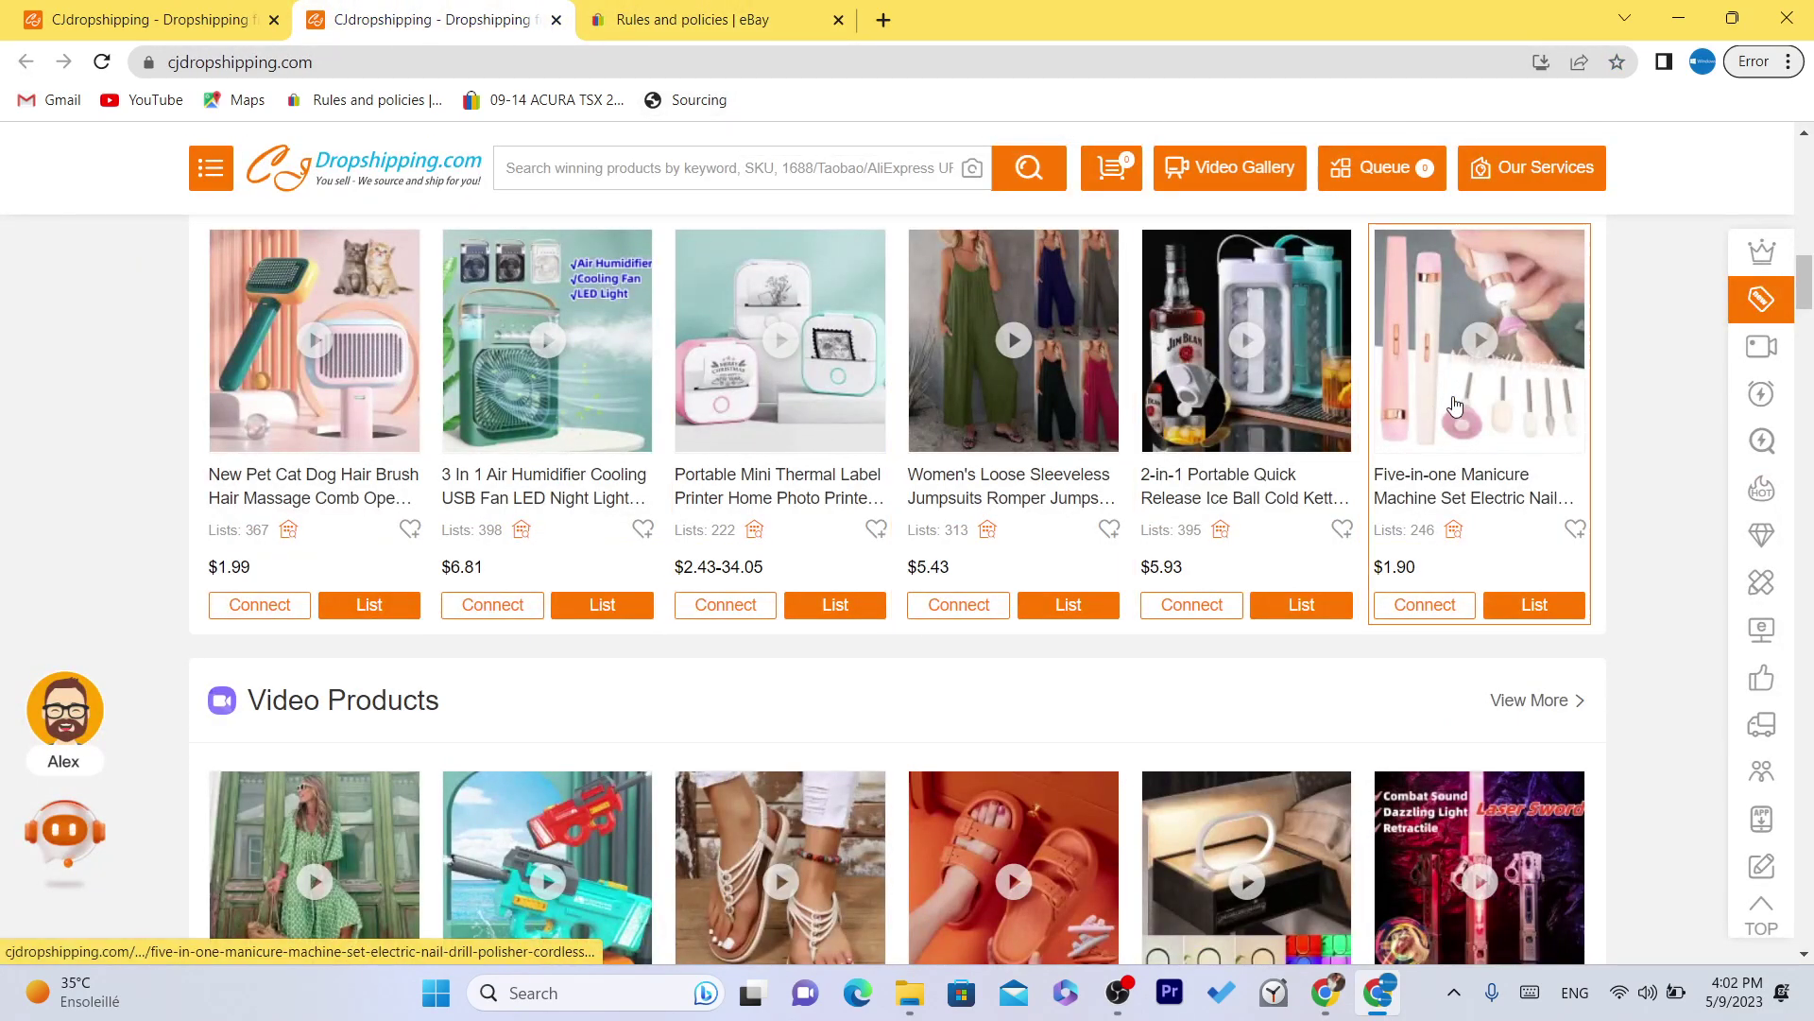
pyautogui.moveTo(1806, 269); pyautogui.dragTo(1807, 300)
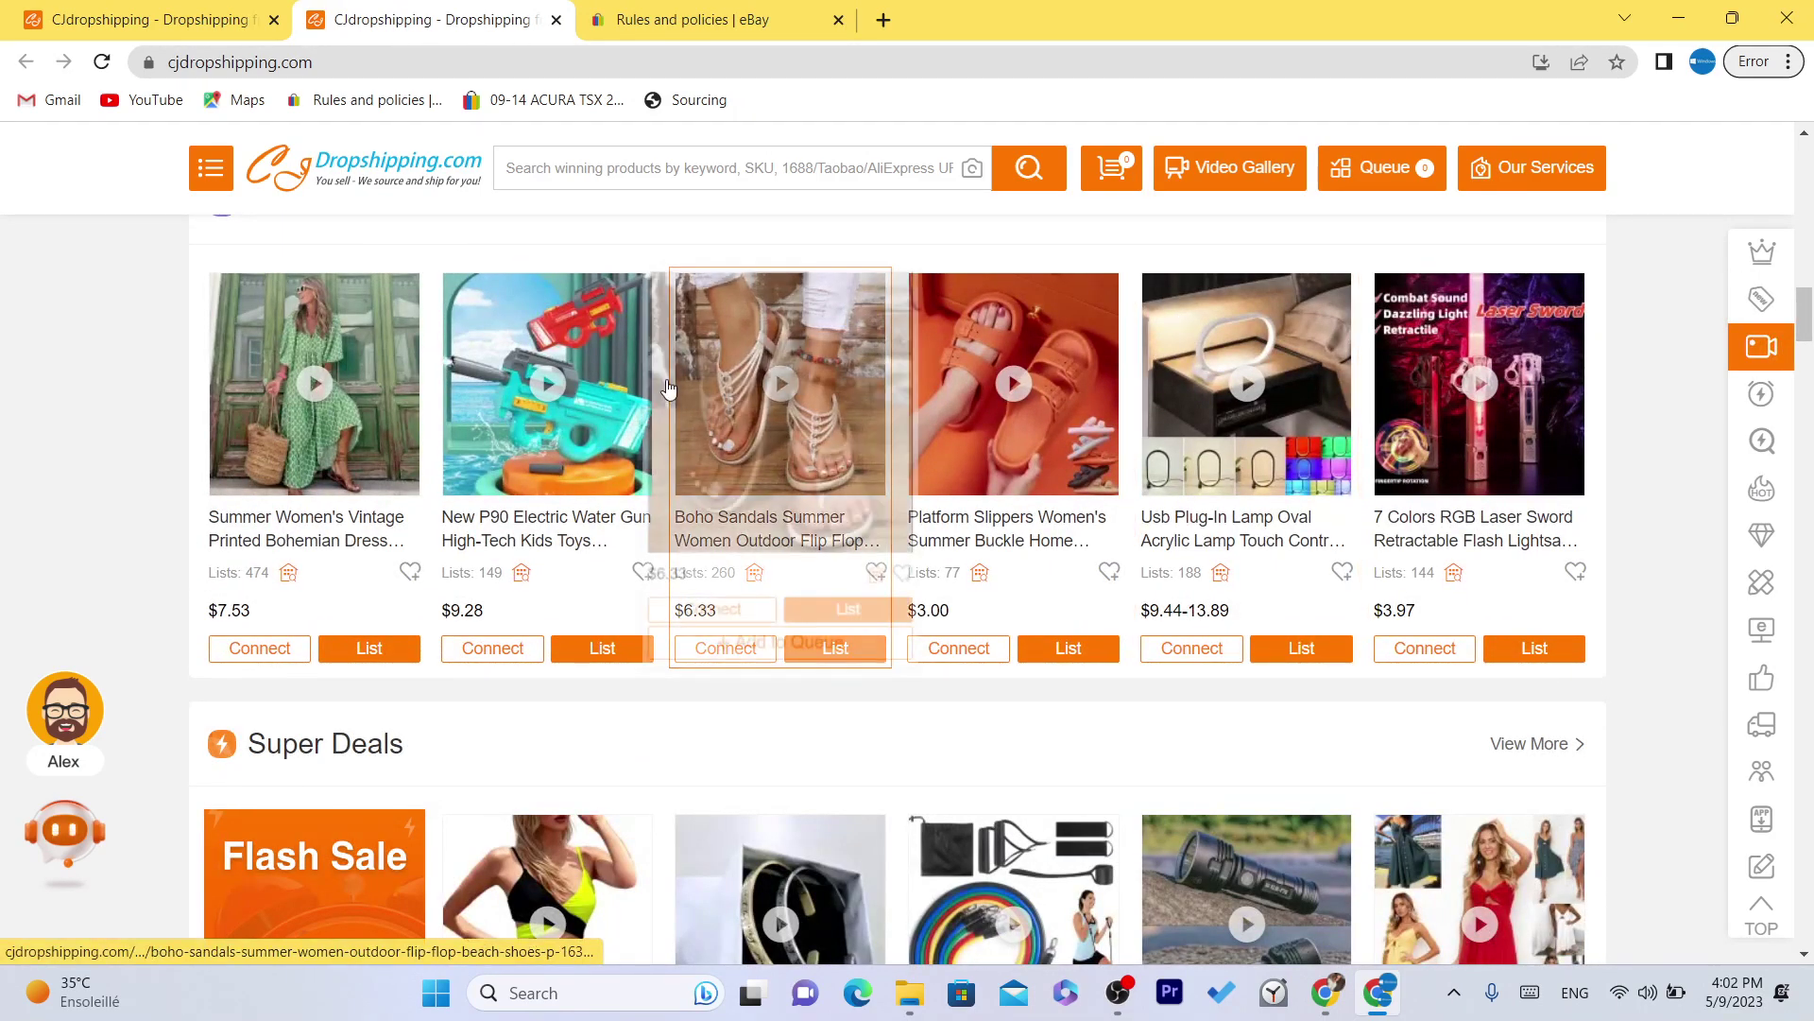
pyautogui.moveTo(498, 373)
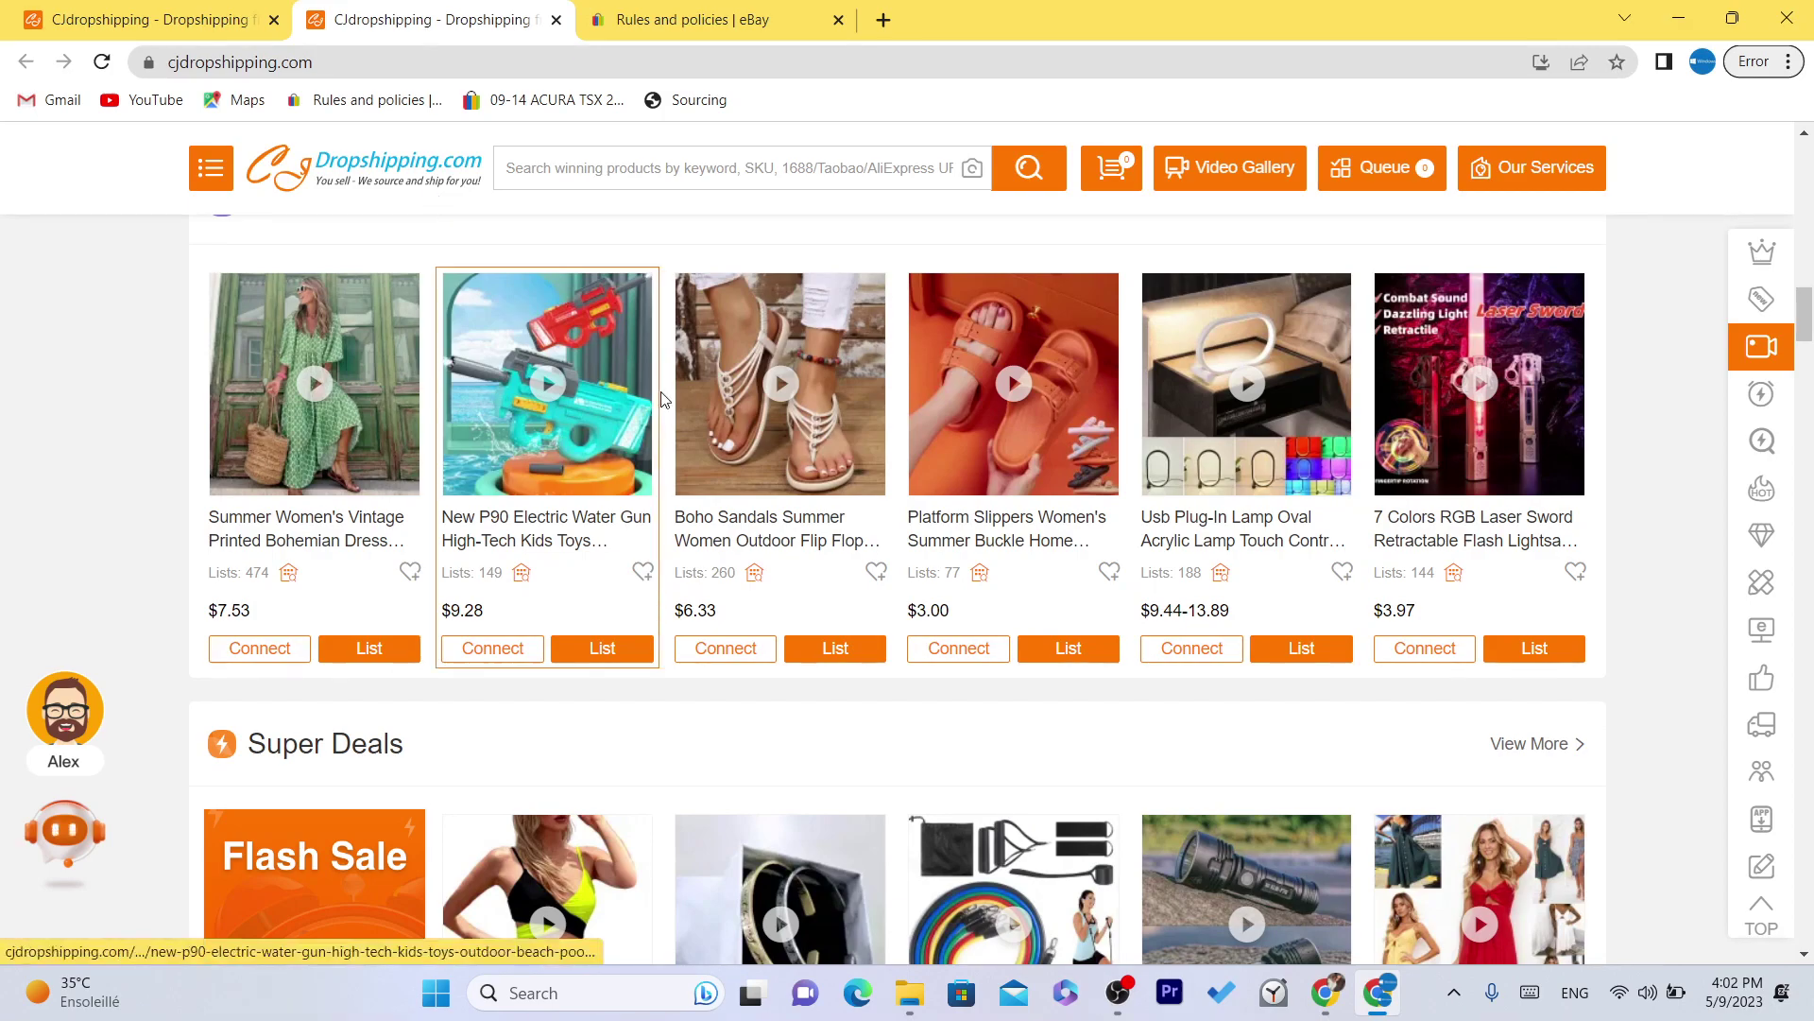
pyautogui.moveTo(838, 417)
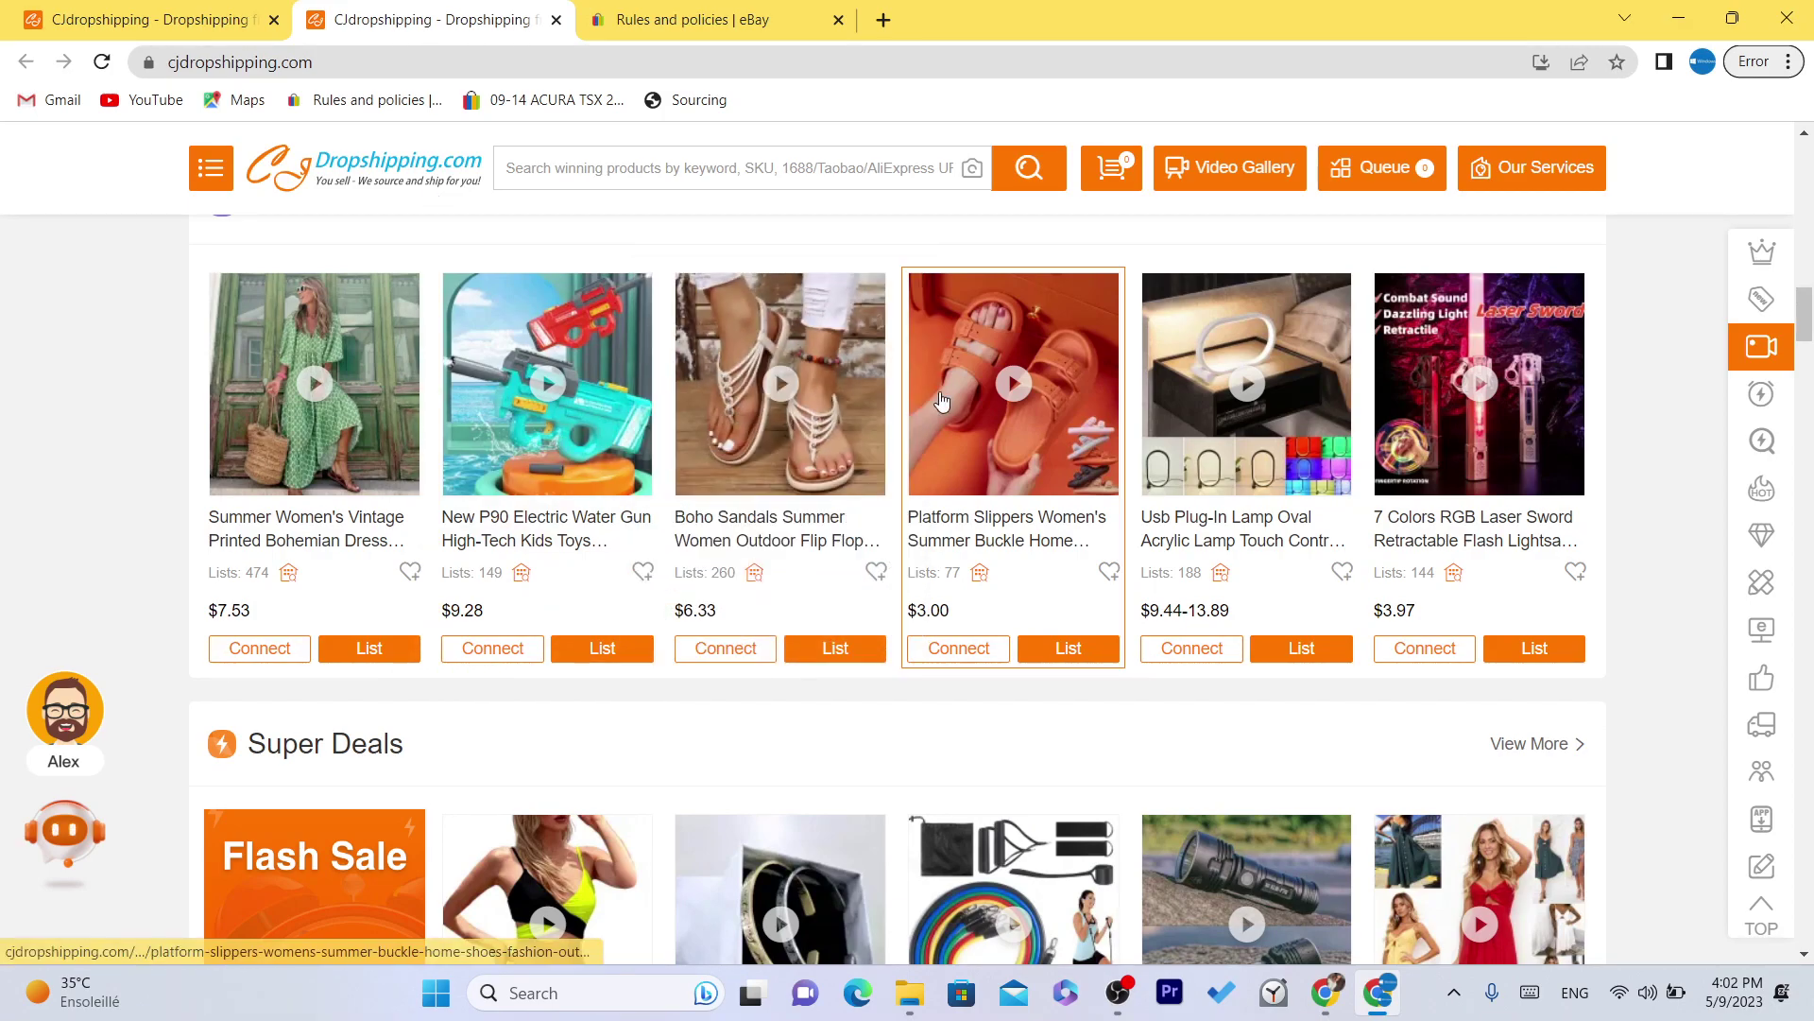
# Step: On the eBay tab, dismiss the satisfaction survey and navigate to the eBay homepage
pyautogui.click(710, 11)
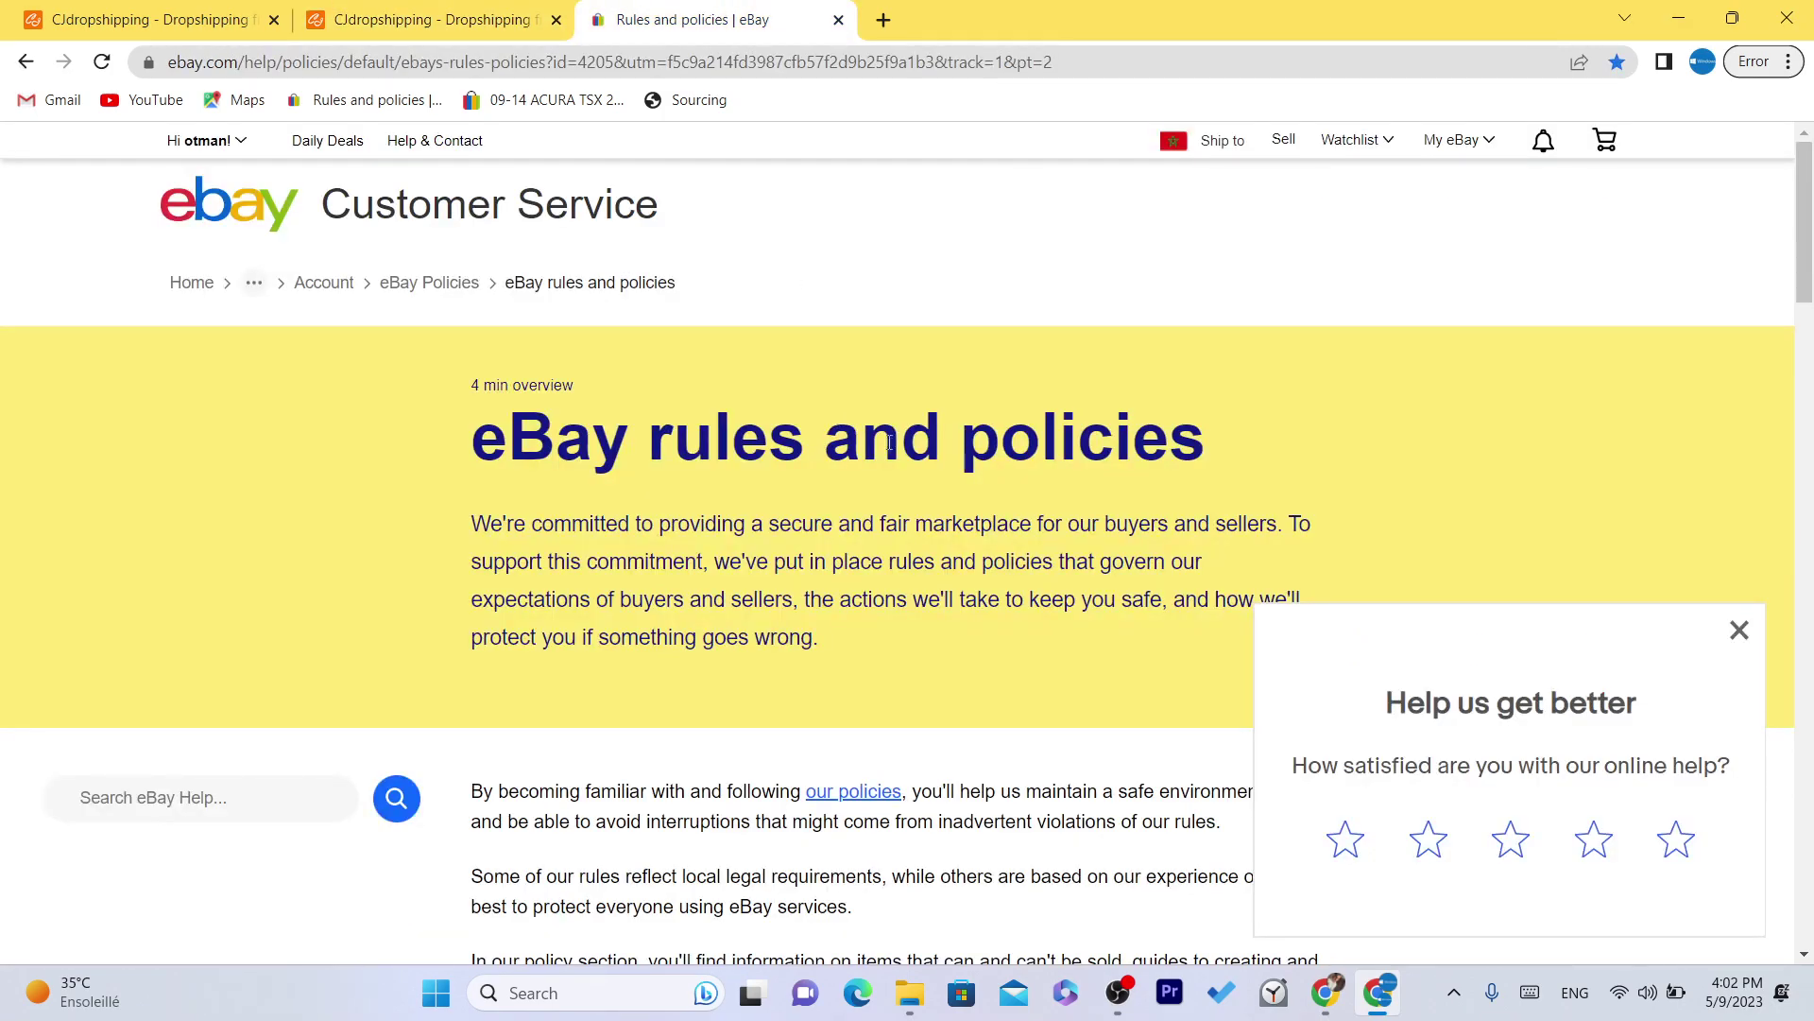
pyautogui.click(1740, 632)
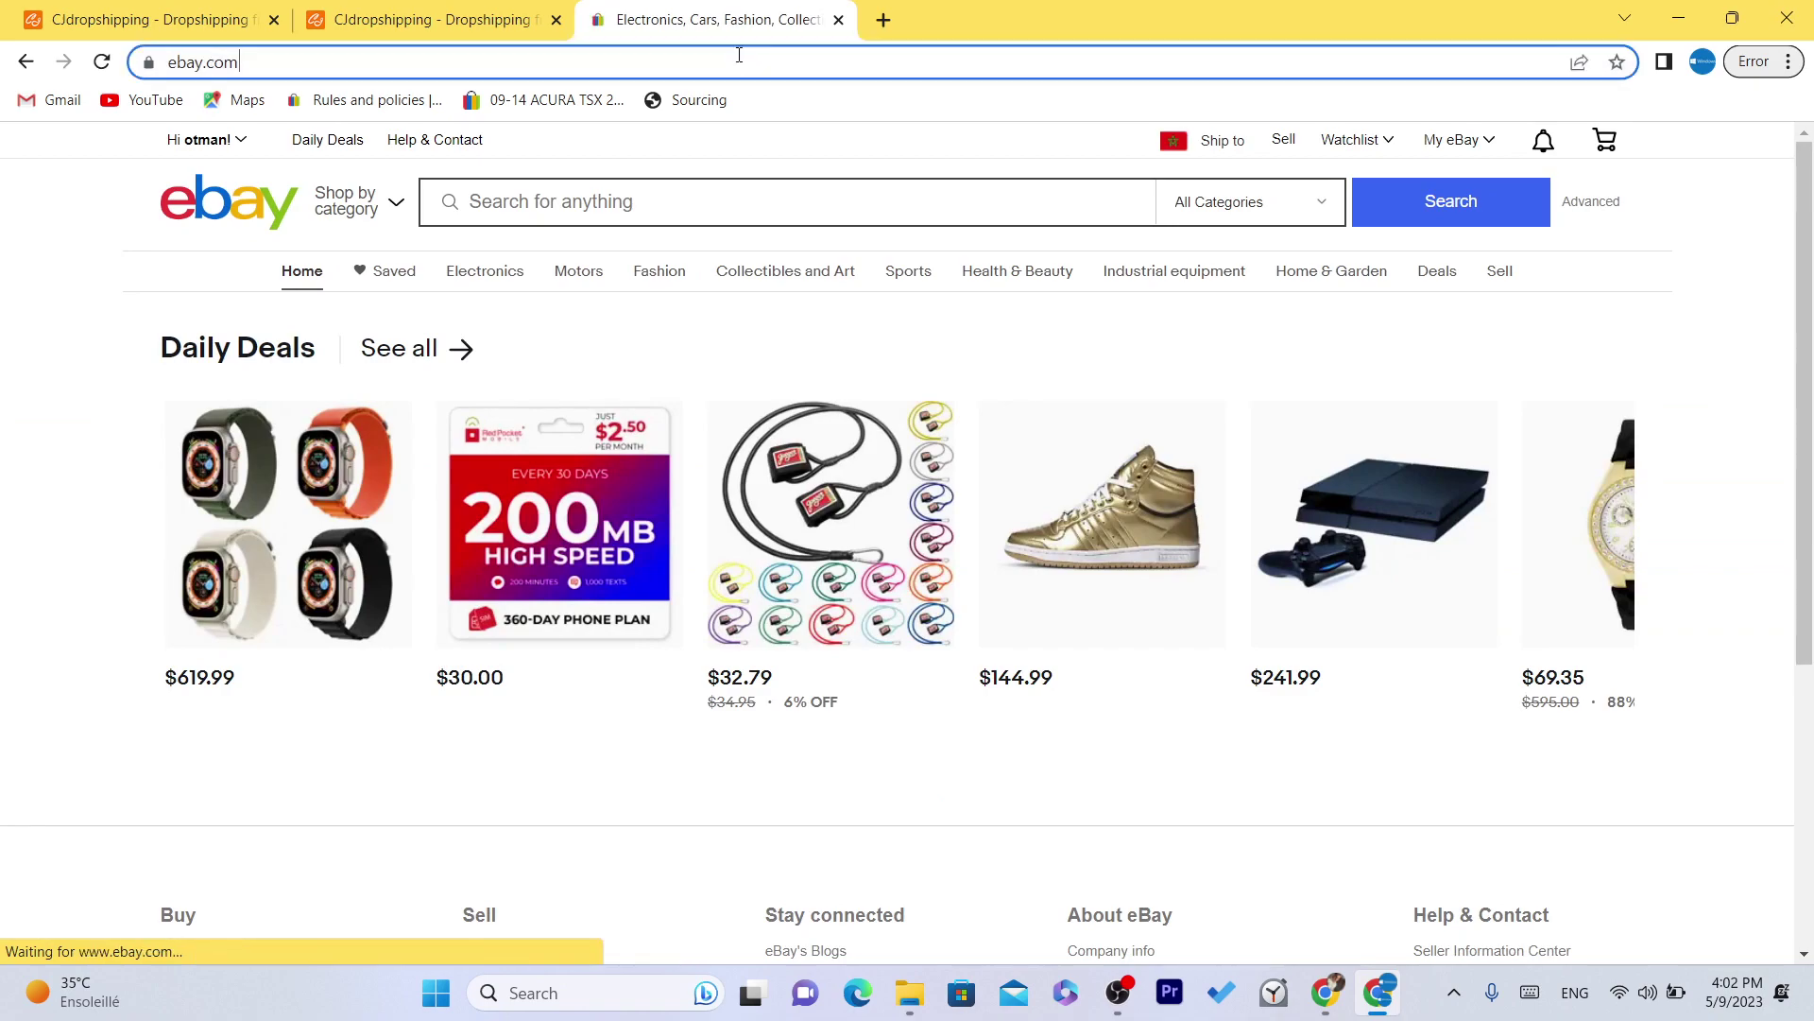
pyautogui.click(739, 57)
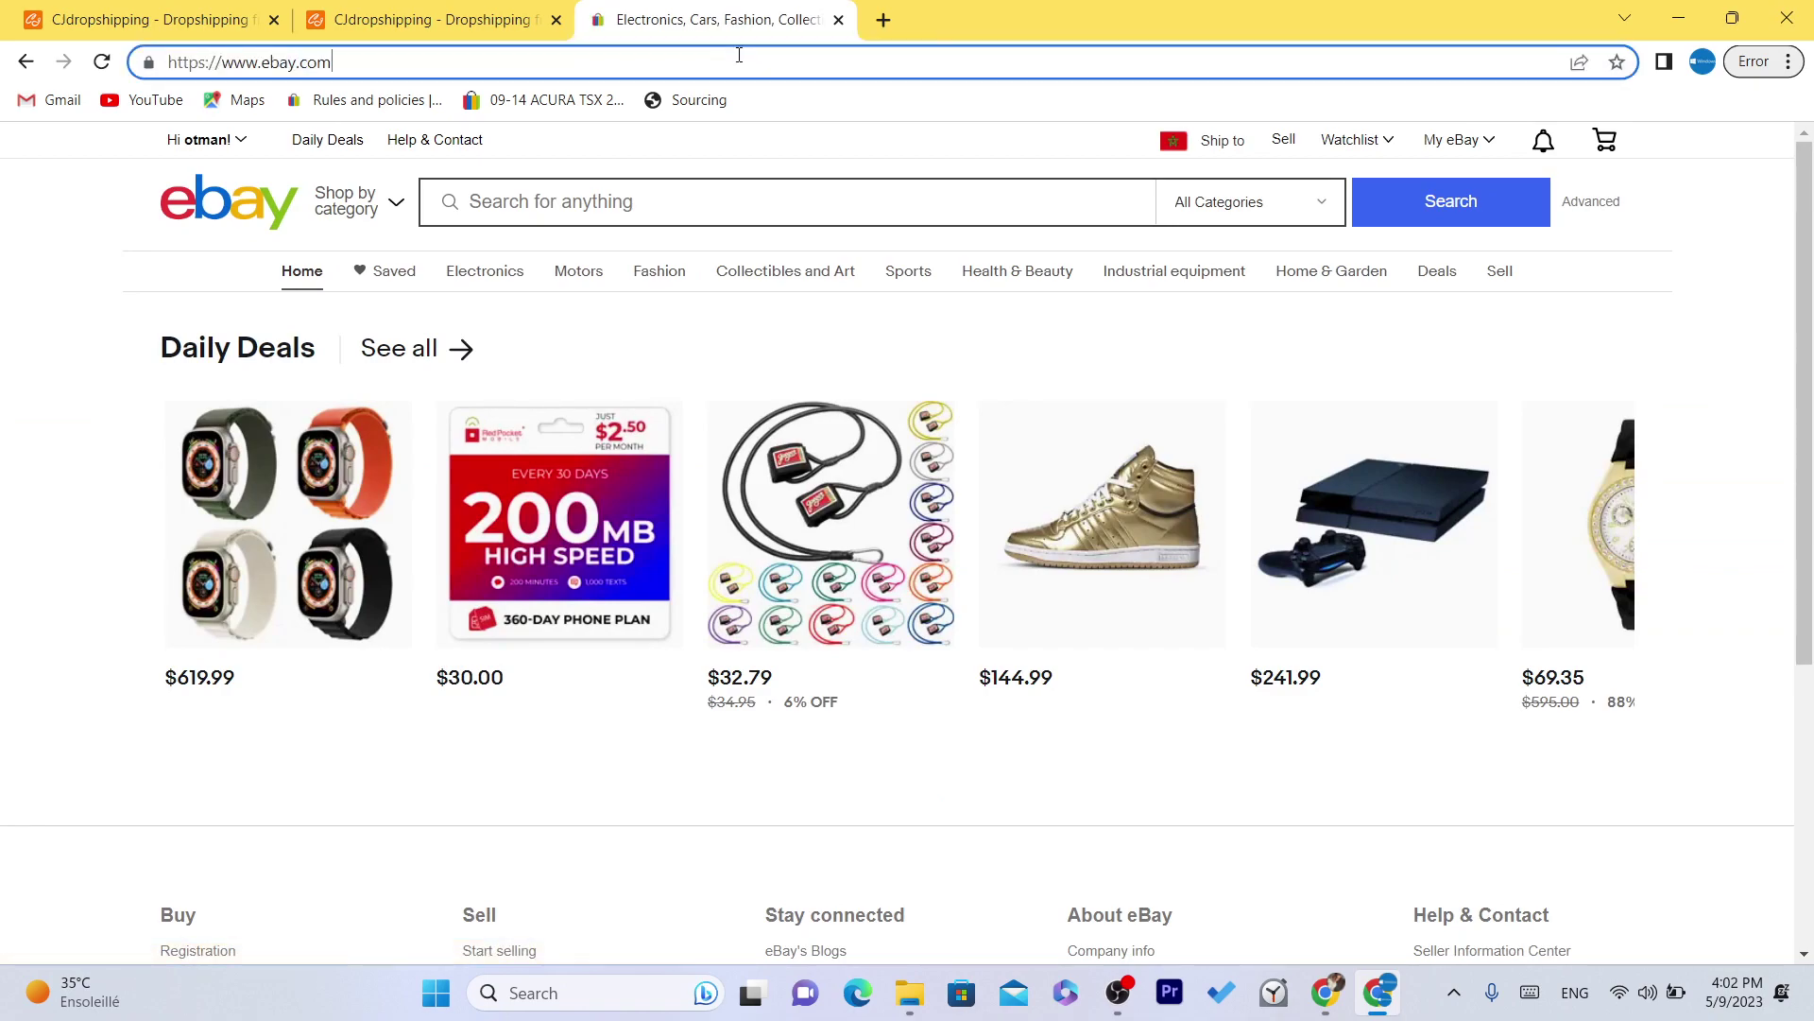
pyautogui.doubleClick(739, 54)
pyautogui.click(700, 206)
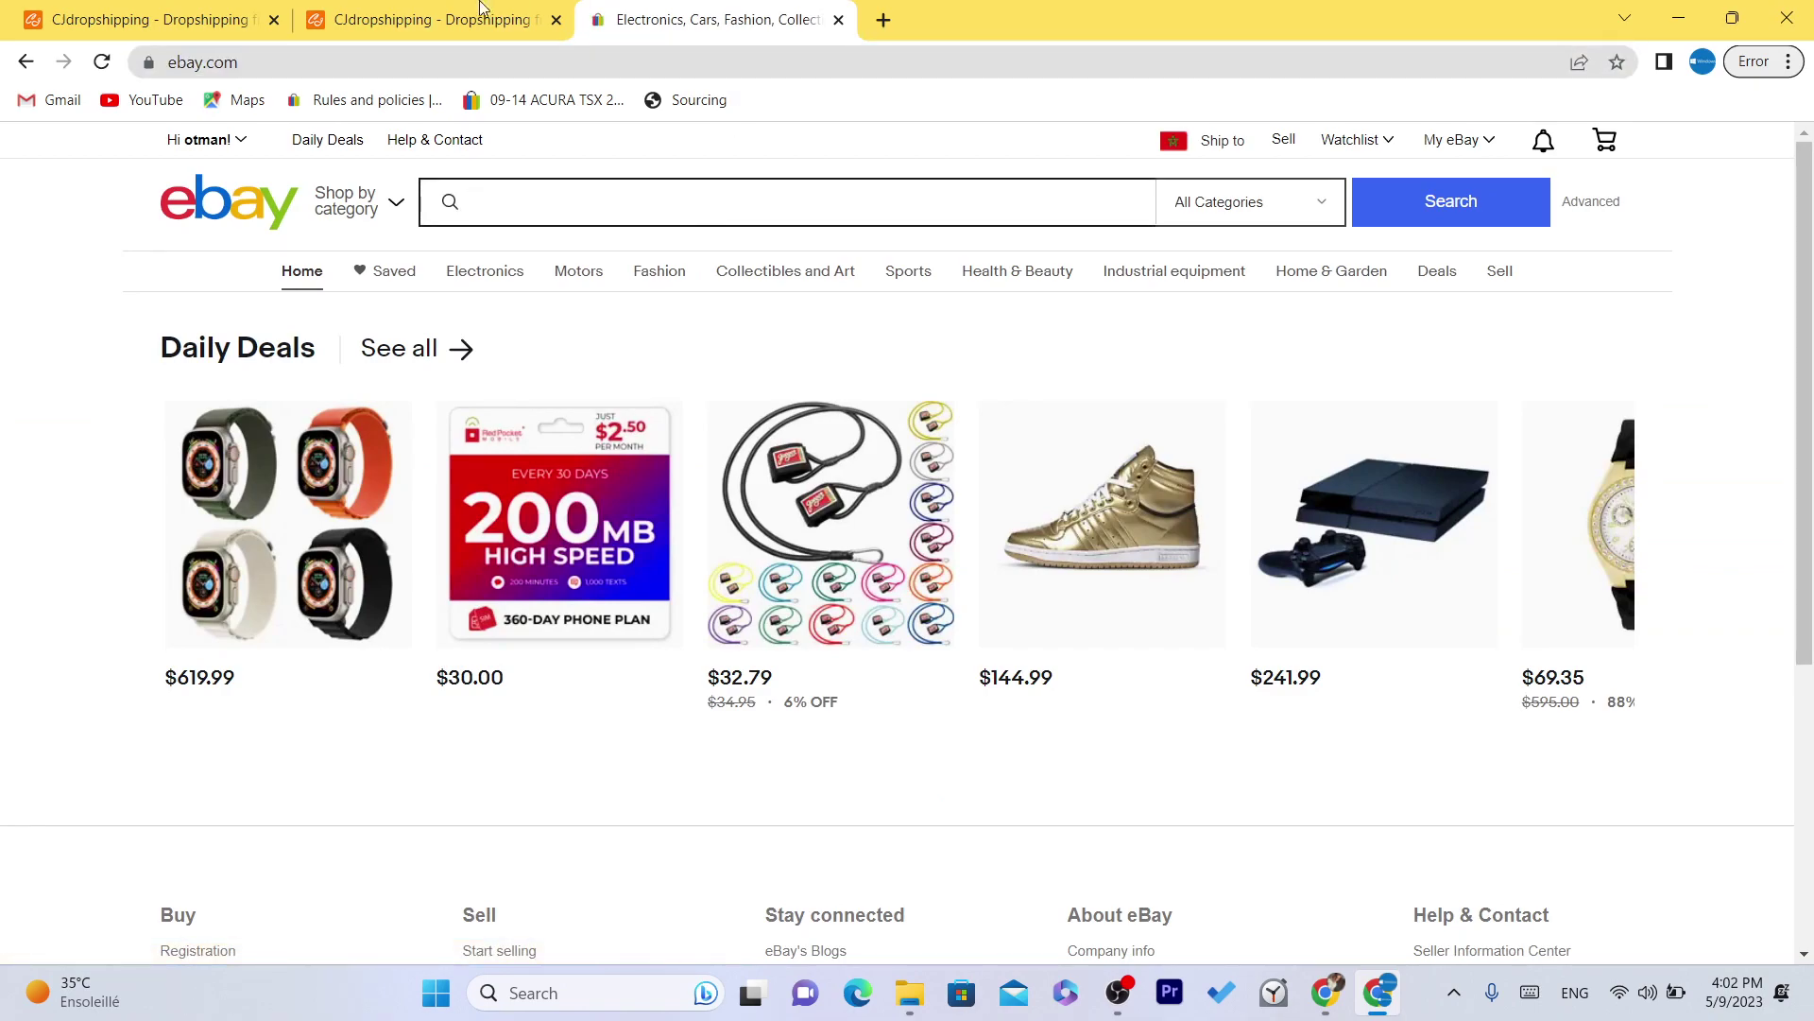
pyautogui.moveTo(461, 8)
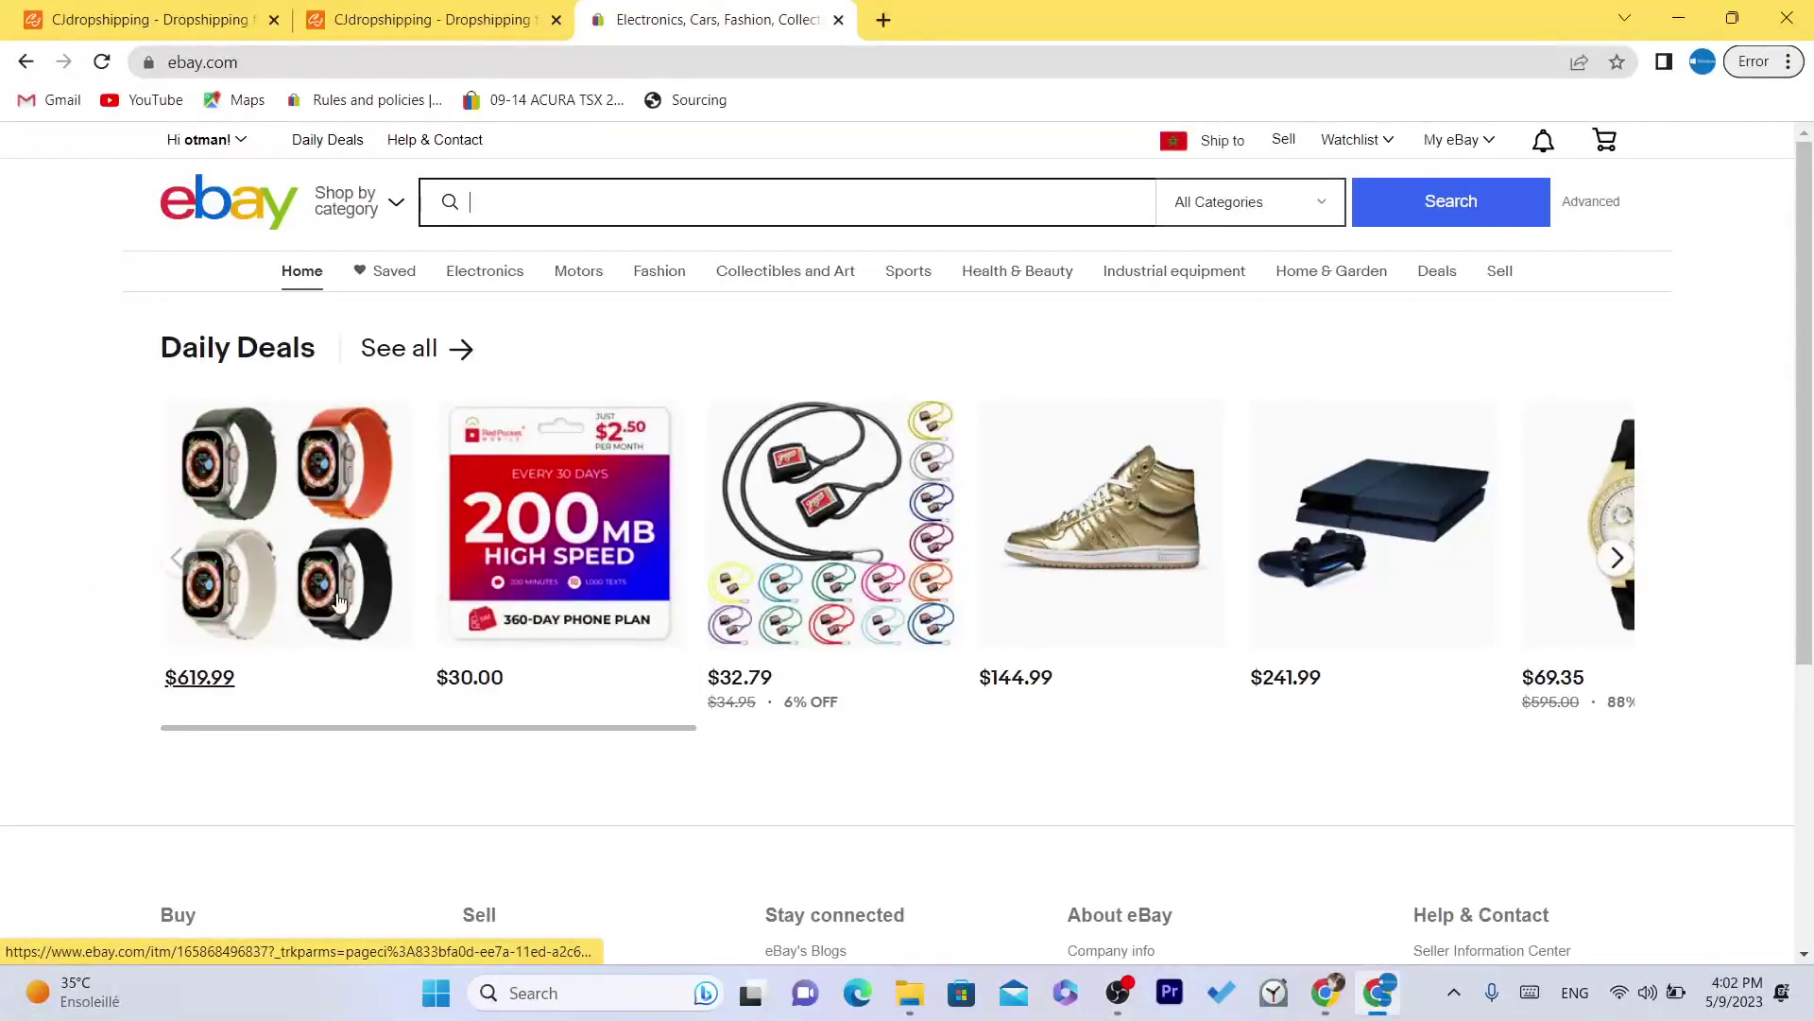
# Step: Return to the Women Summer Dresses product page ($3.91) and scroll down to the List button
pyautogui.click(430, 19)
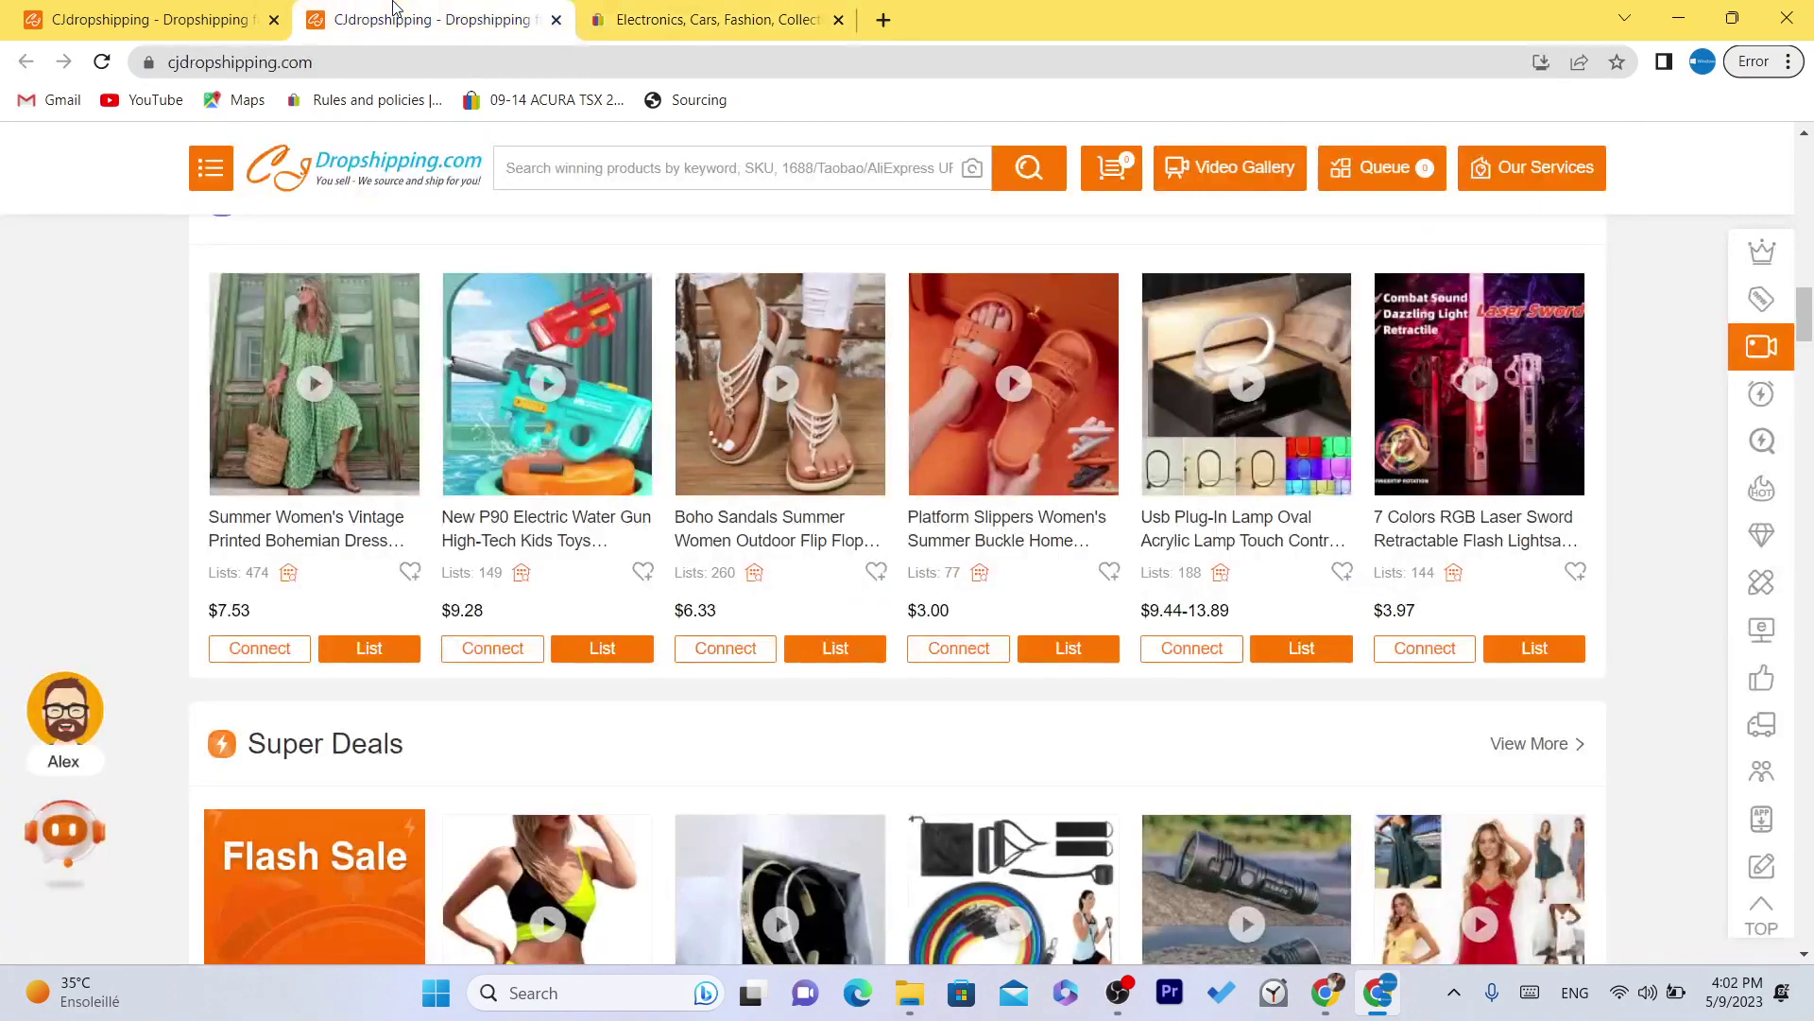
pyautogui.scroll(-4, 1807, 303)
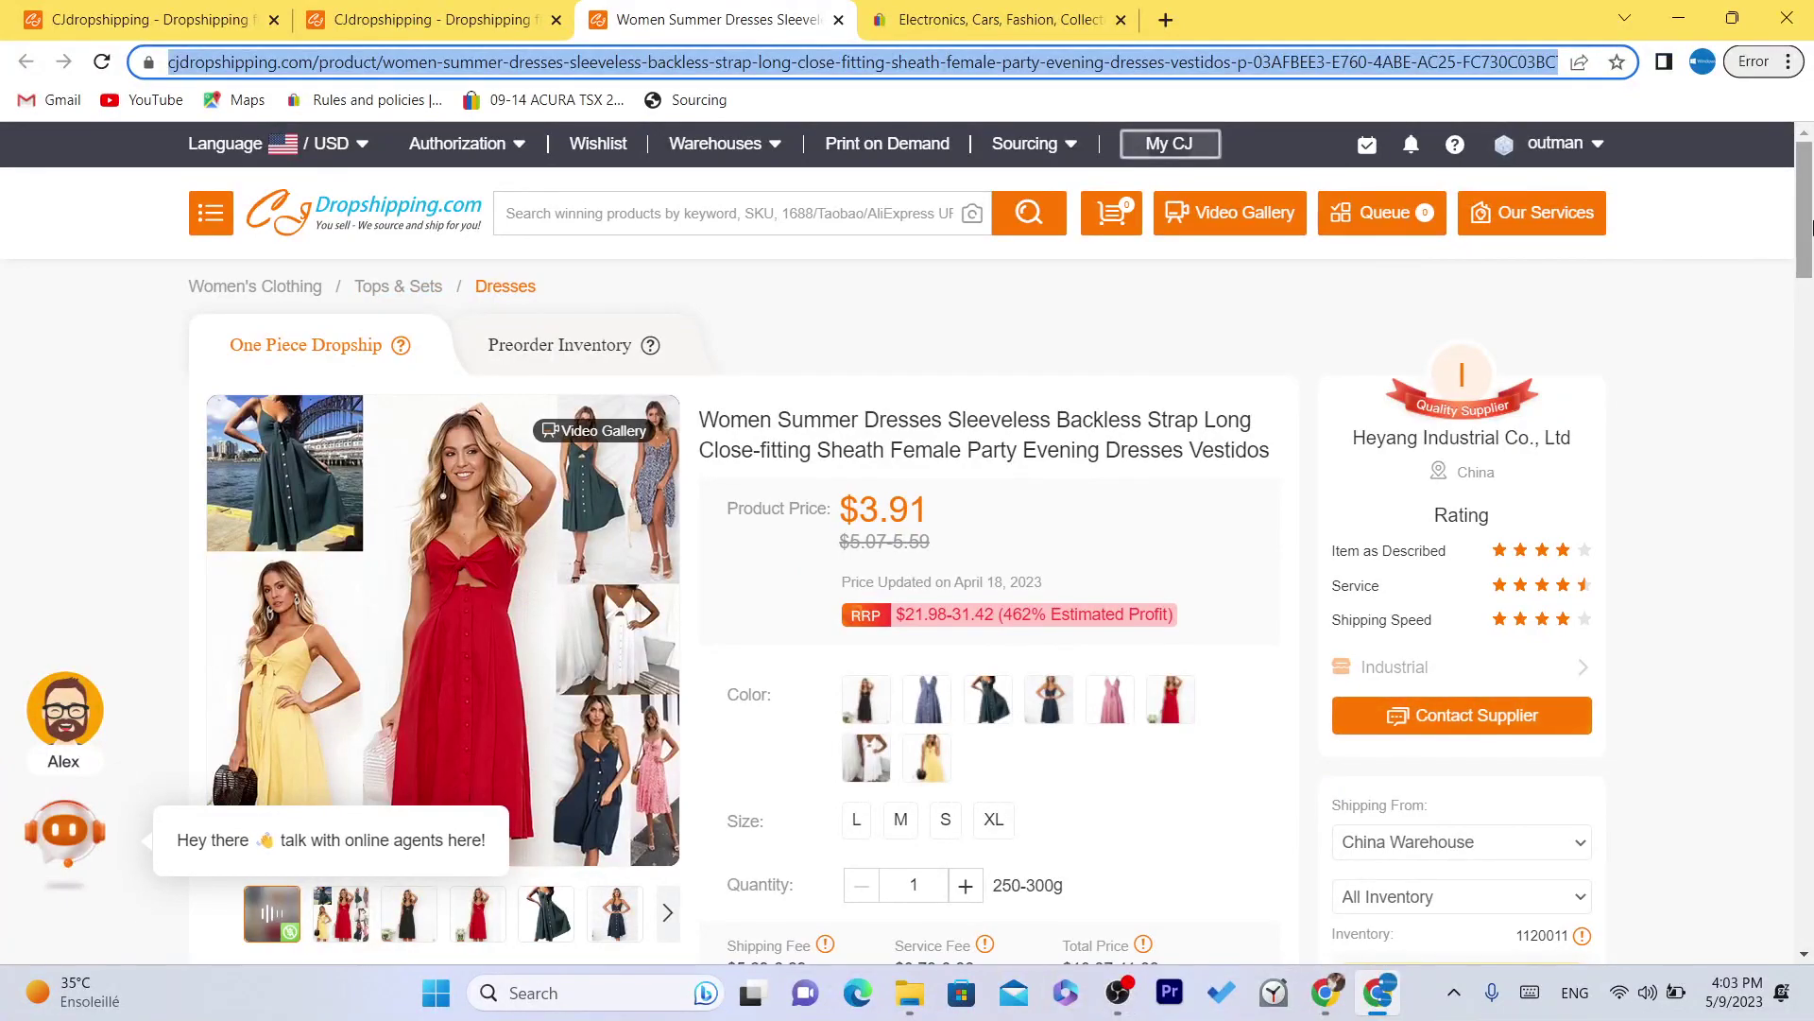
pyautogui.moveTo(1809, 219); pyautogui.dragTo(1809, 239)
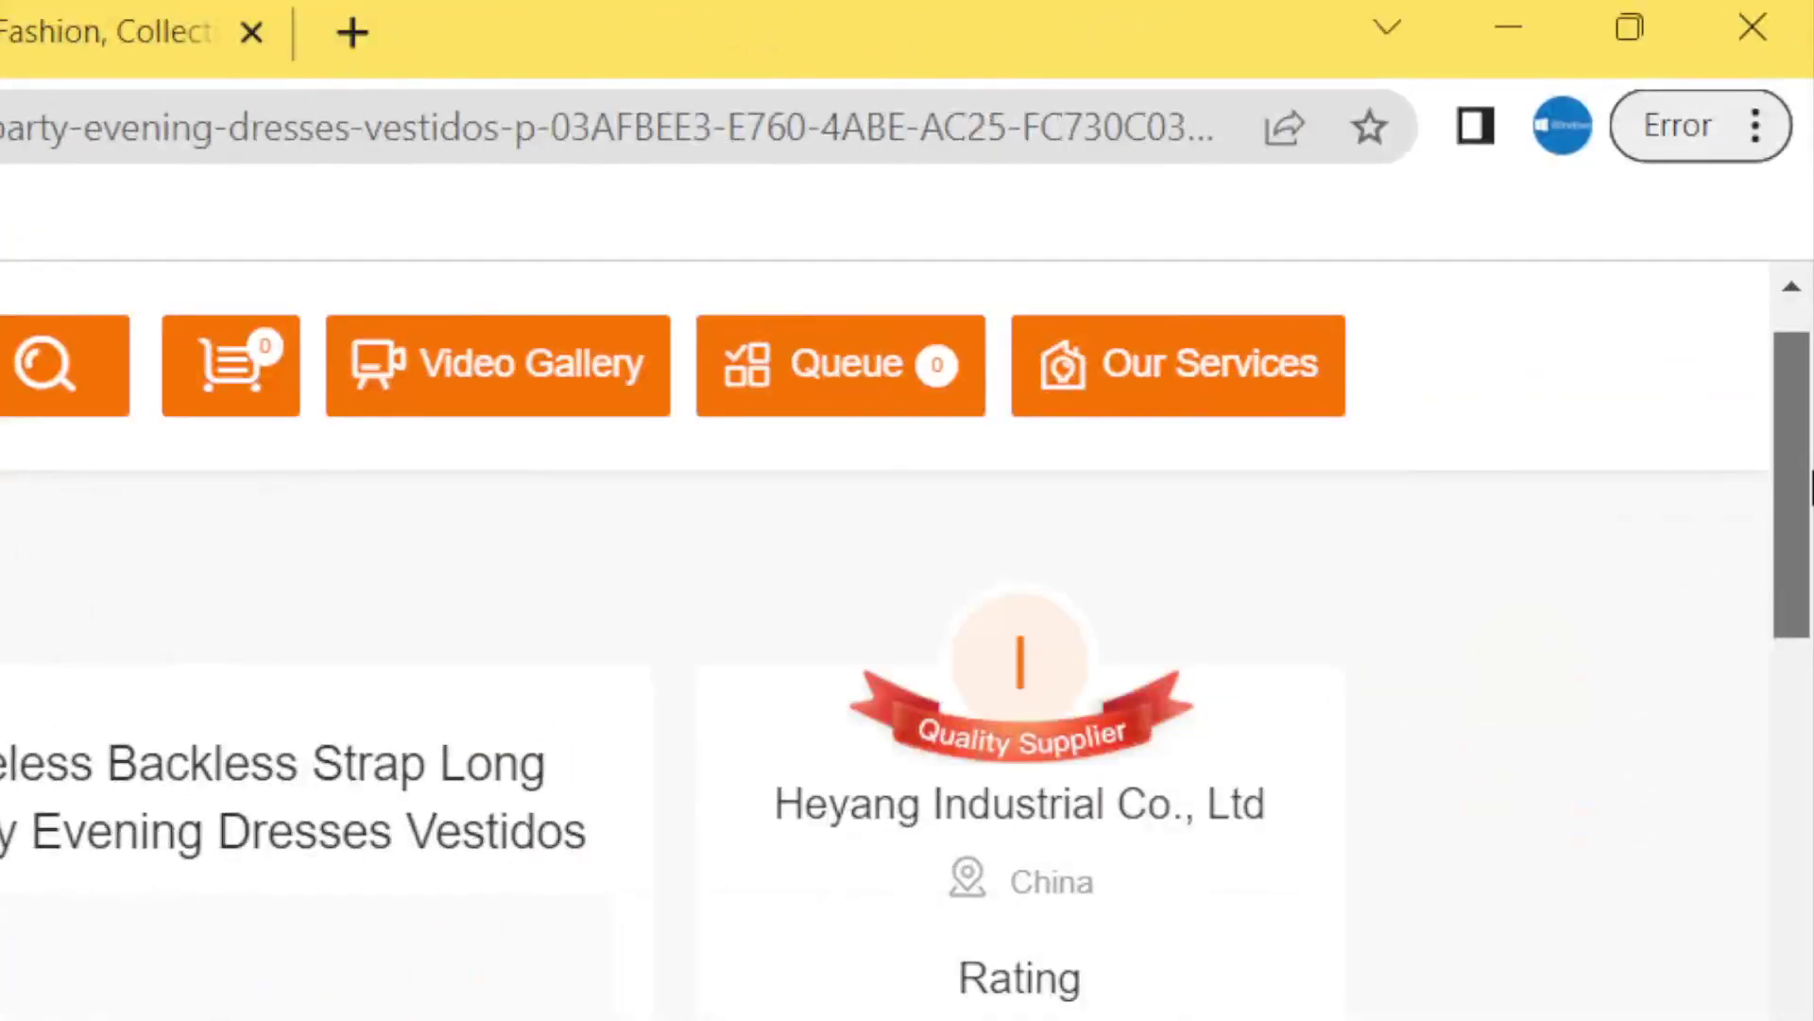
pyautogui.scroll(-10, 1093, 315)
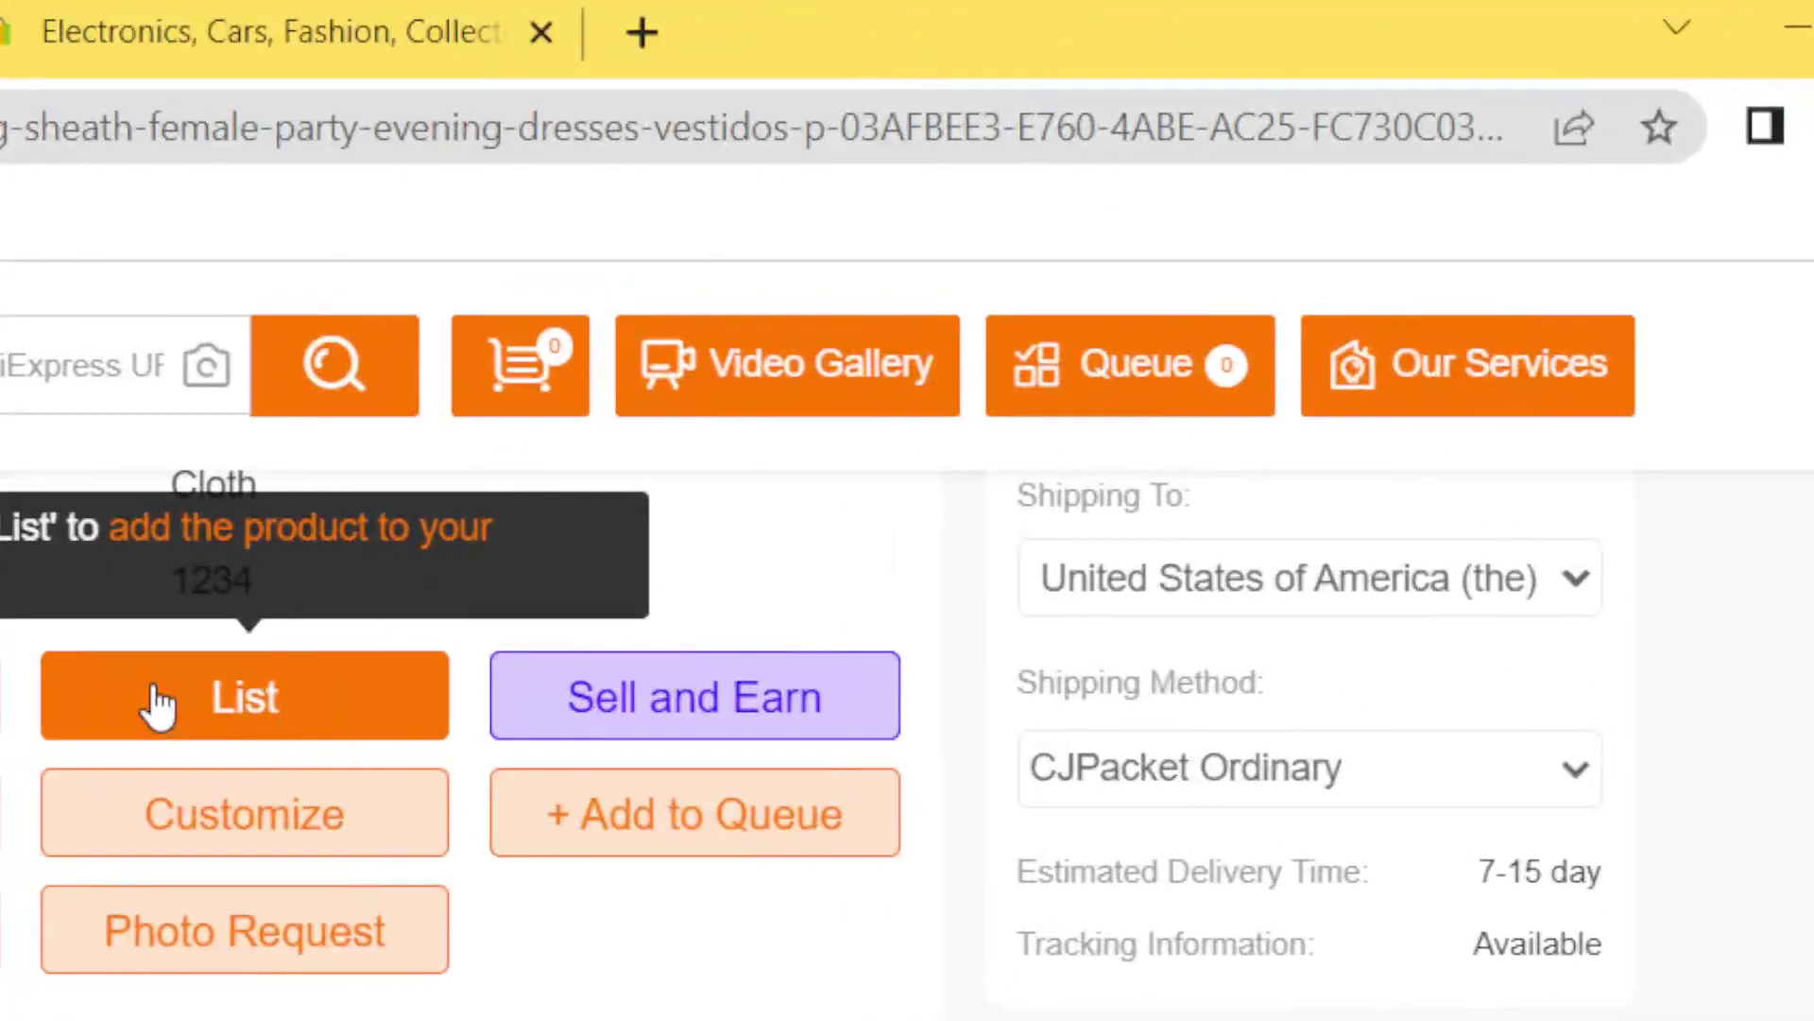
# Step: In the List dialog, review the $5.07 variant cost and bulk-set every variant's price to 13.00
pyautogui.click(153, 701)
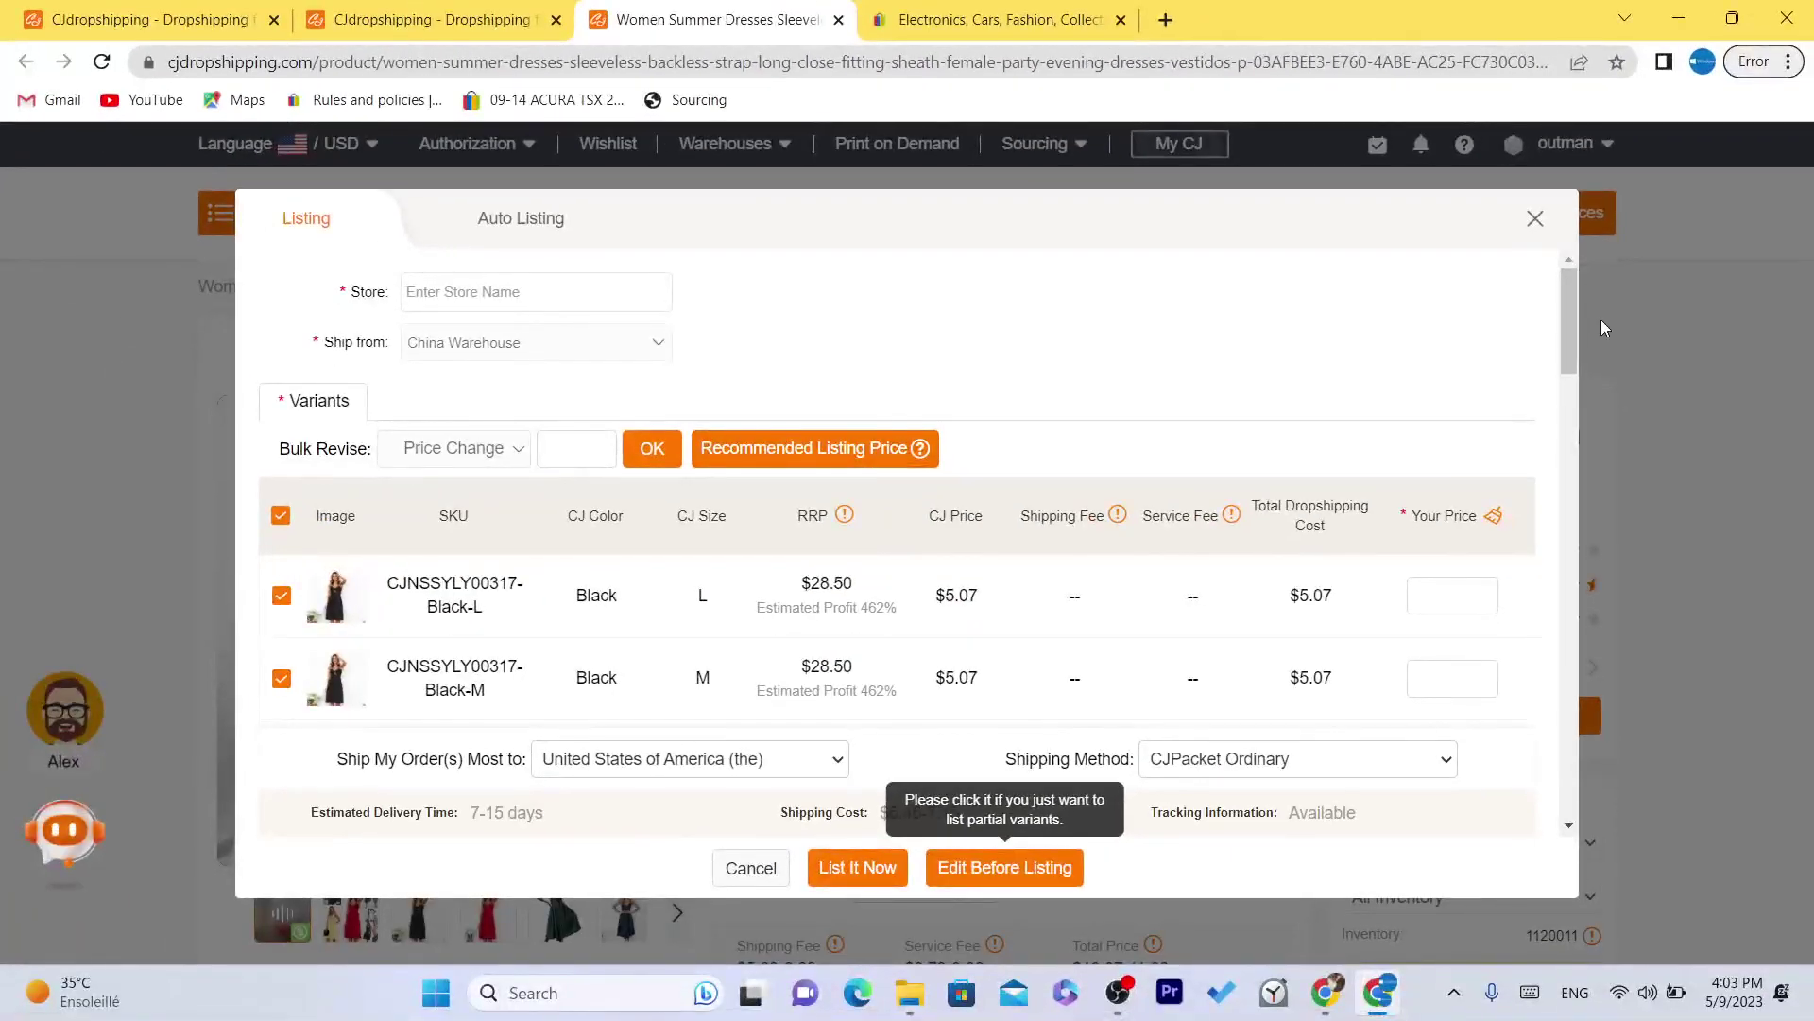
pyautogui.moveTo(1578, 308); pyautogui.dragTo(1579, 332)
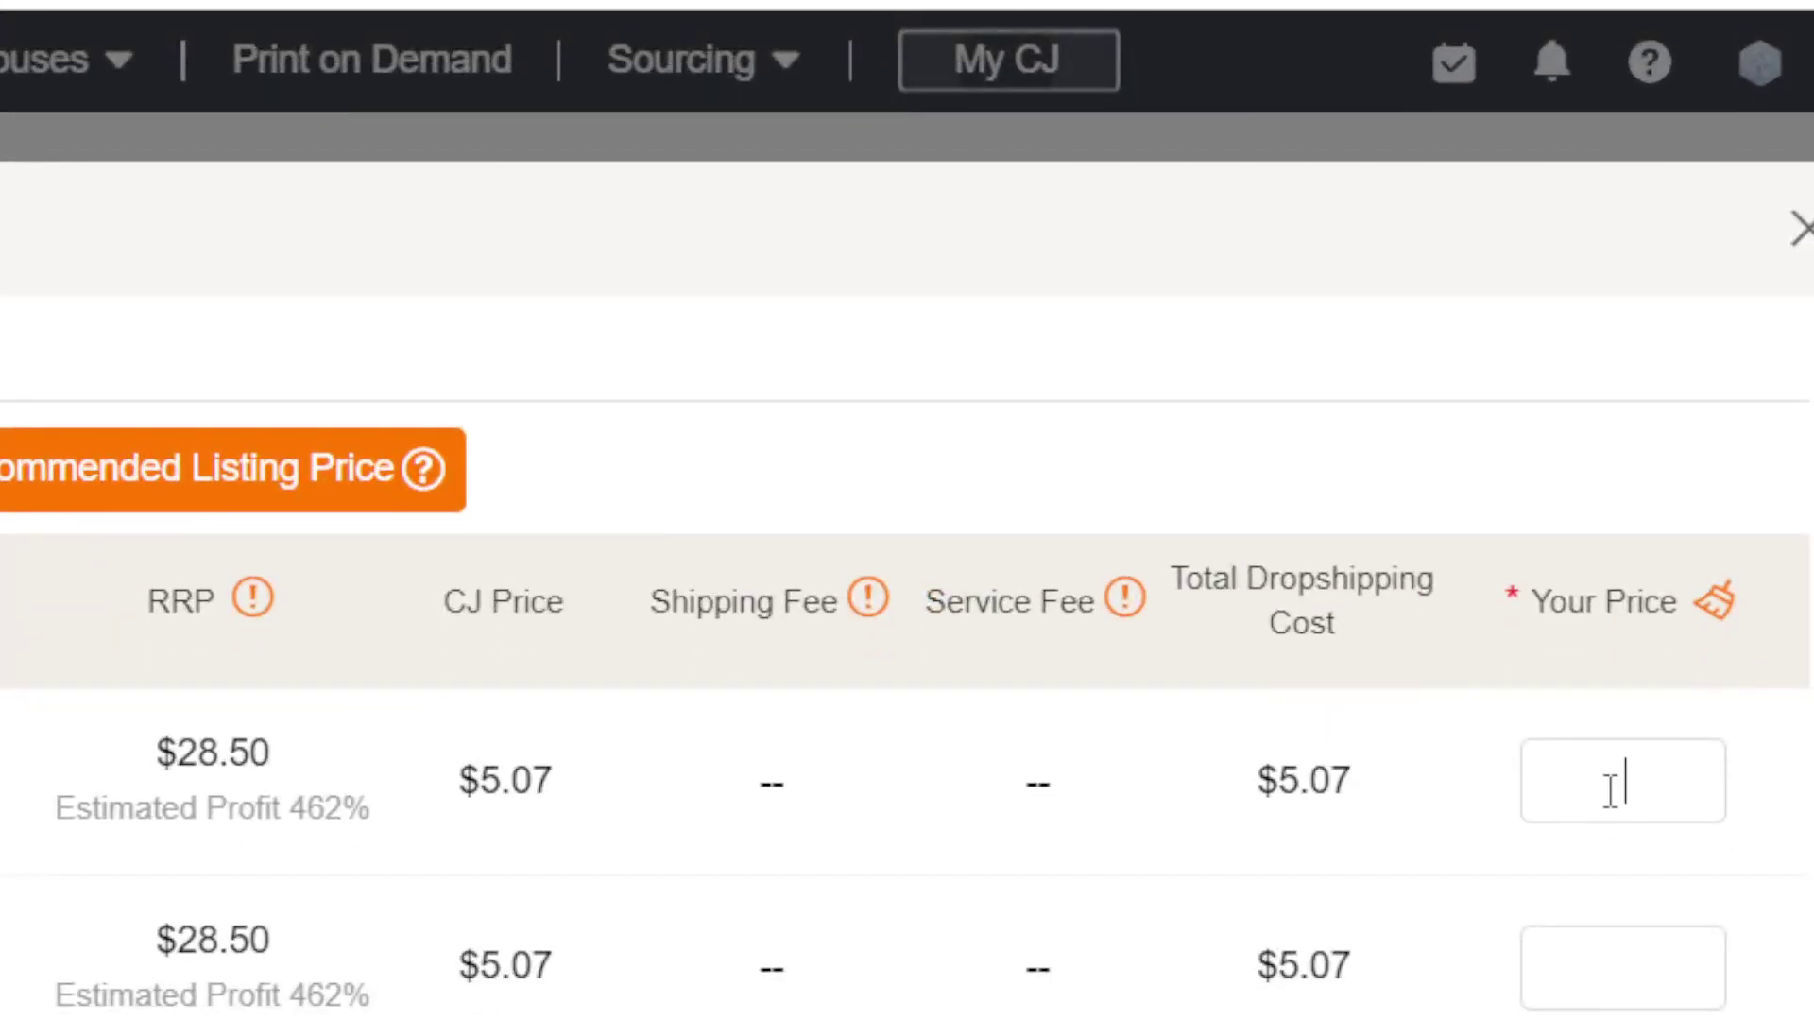
pyautogui.click(1612, 790)
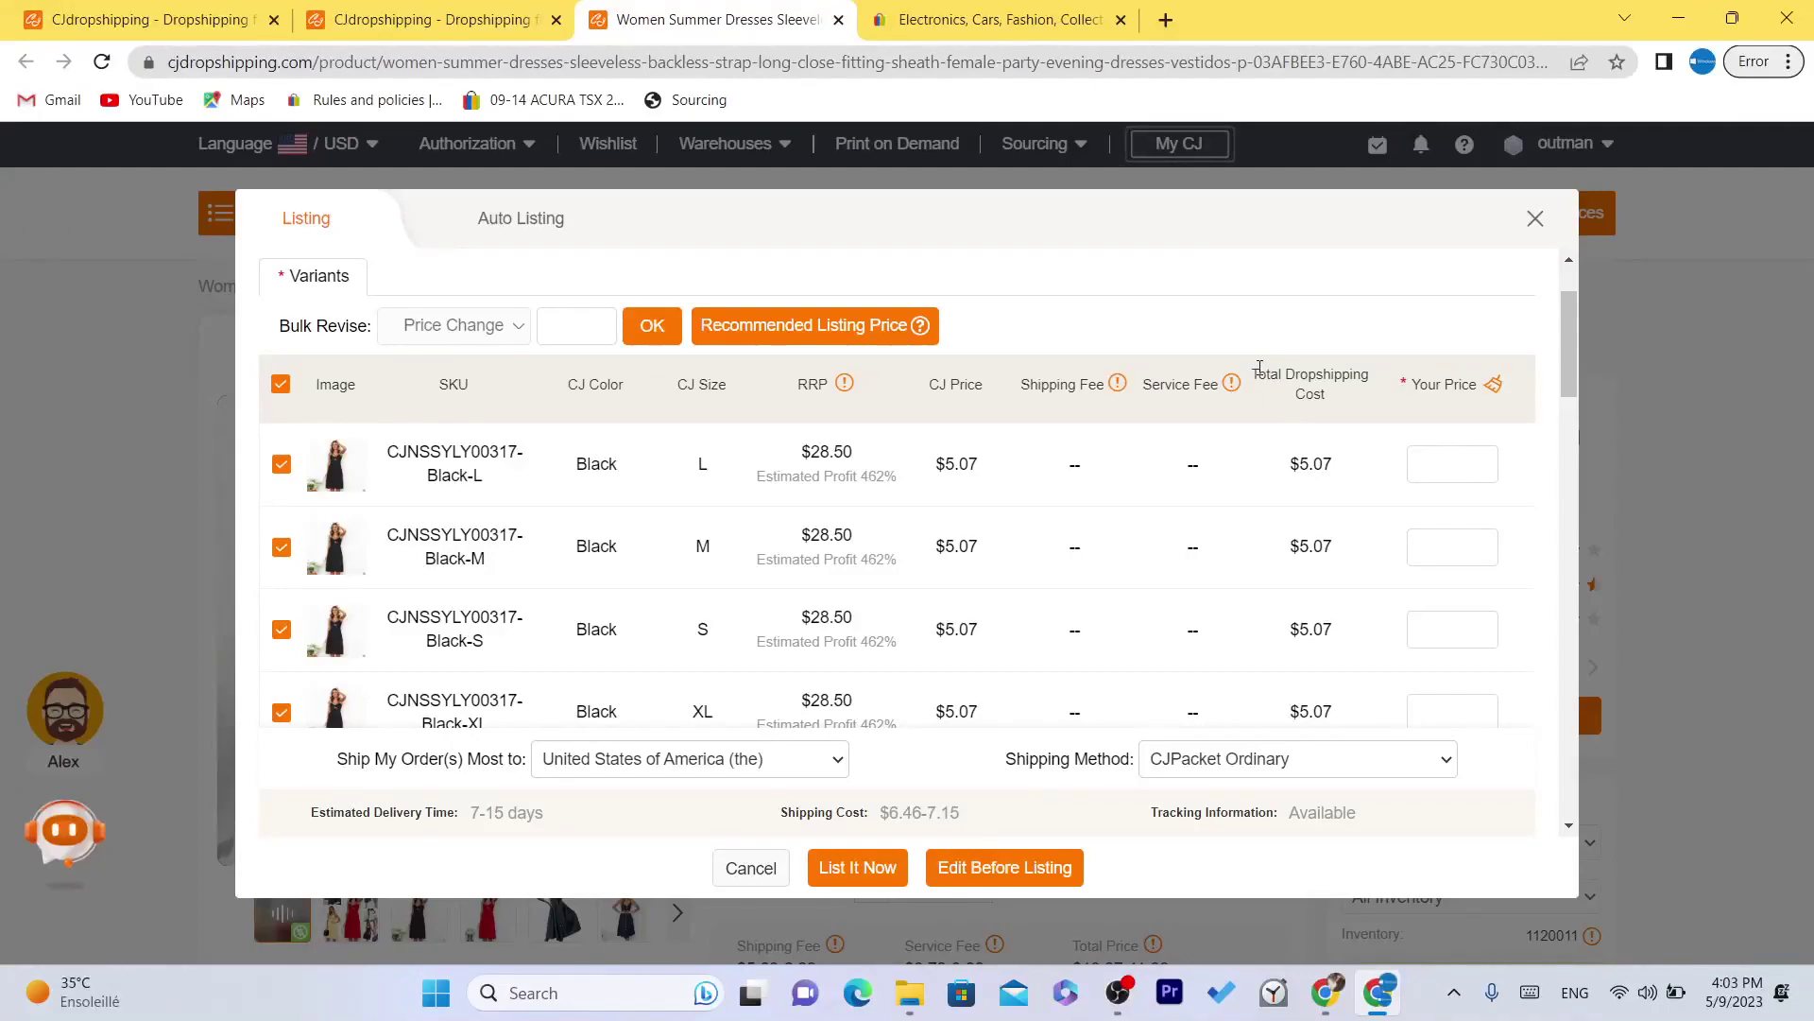
pyautogui.moveTo(1258, 368); pyautogui.dragTo(1362, 431)
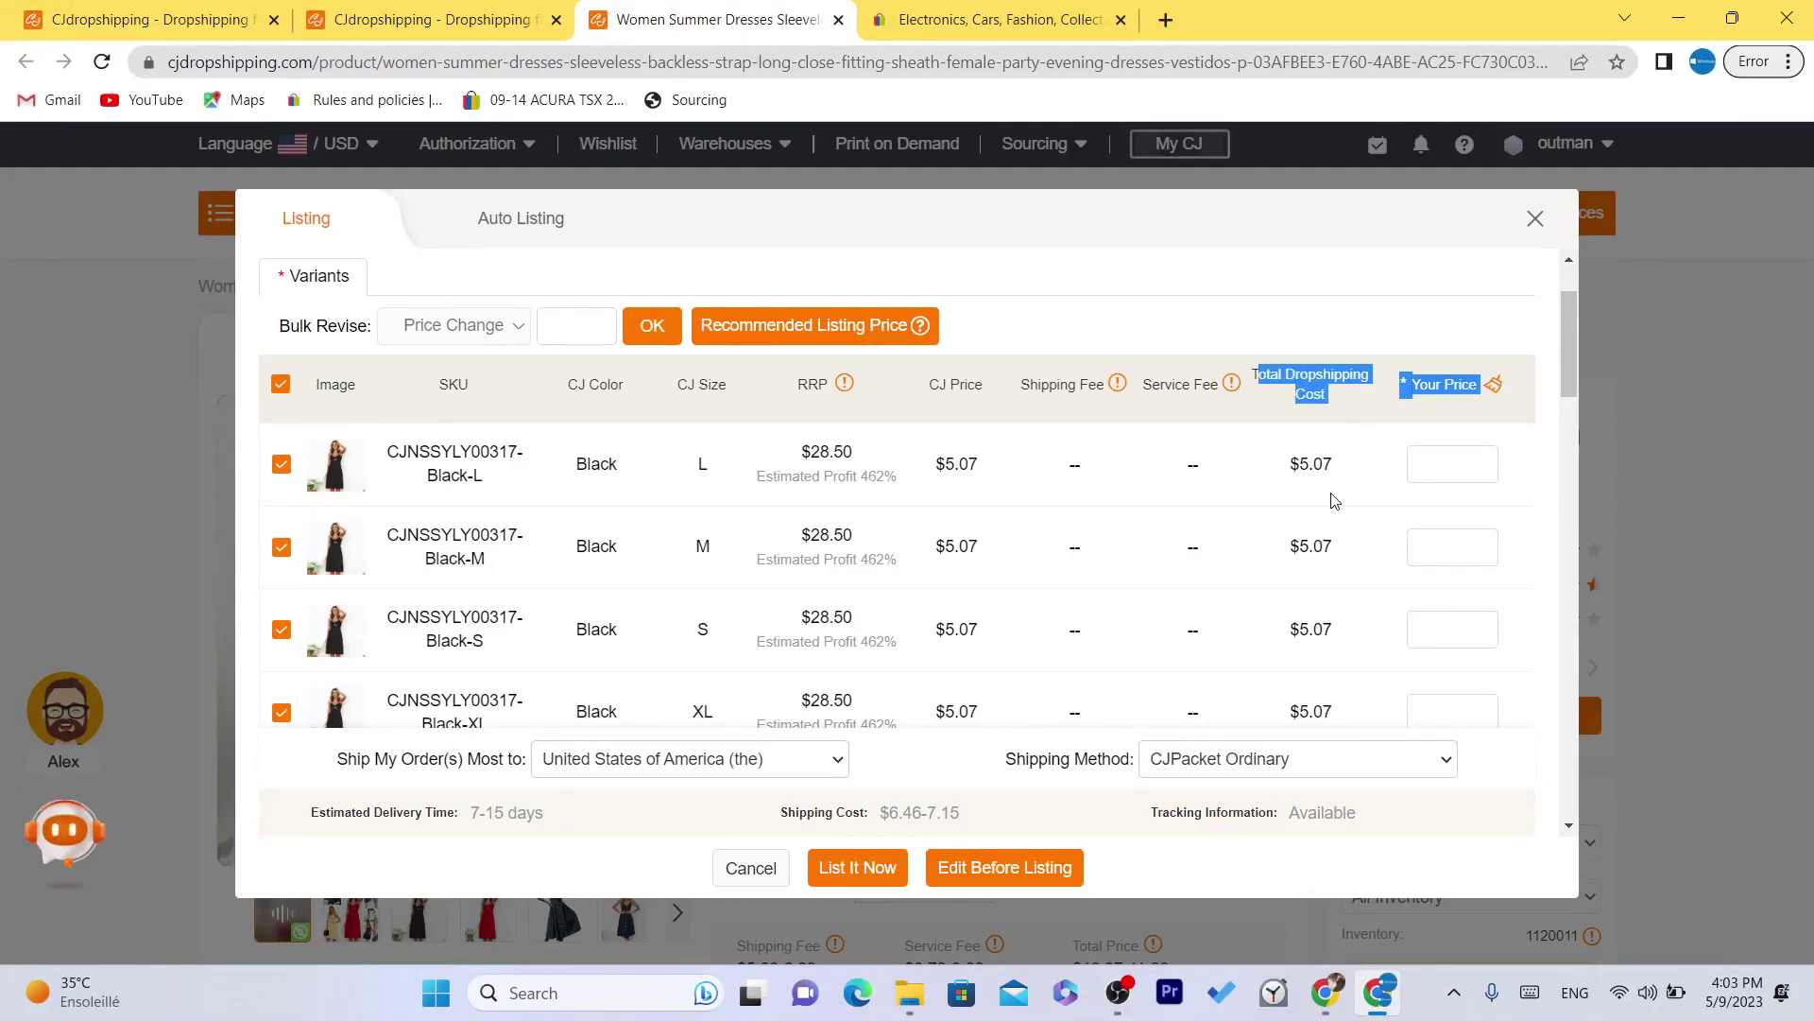
pyautogui.doubleClick(1283, 459)
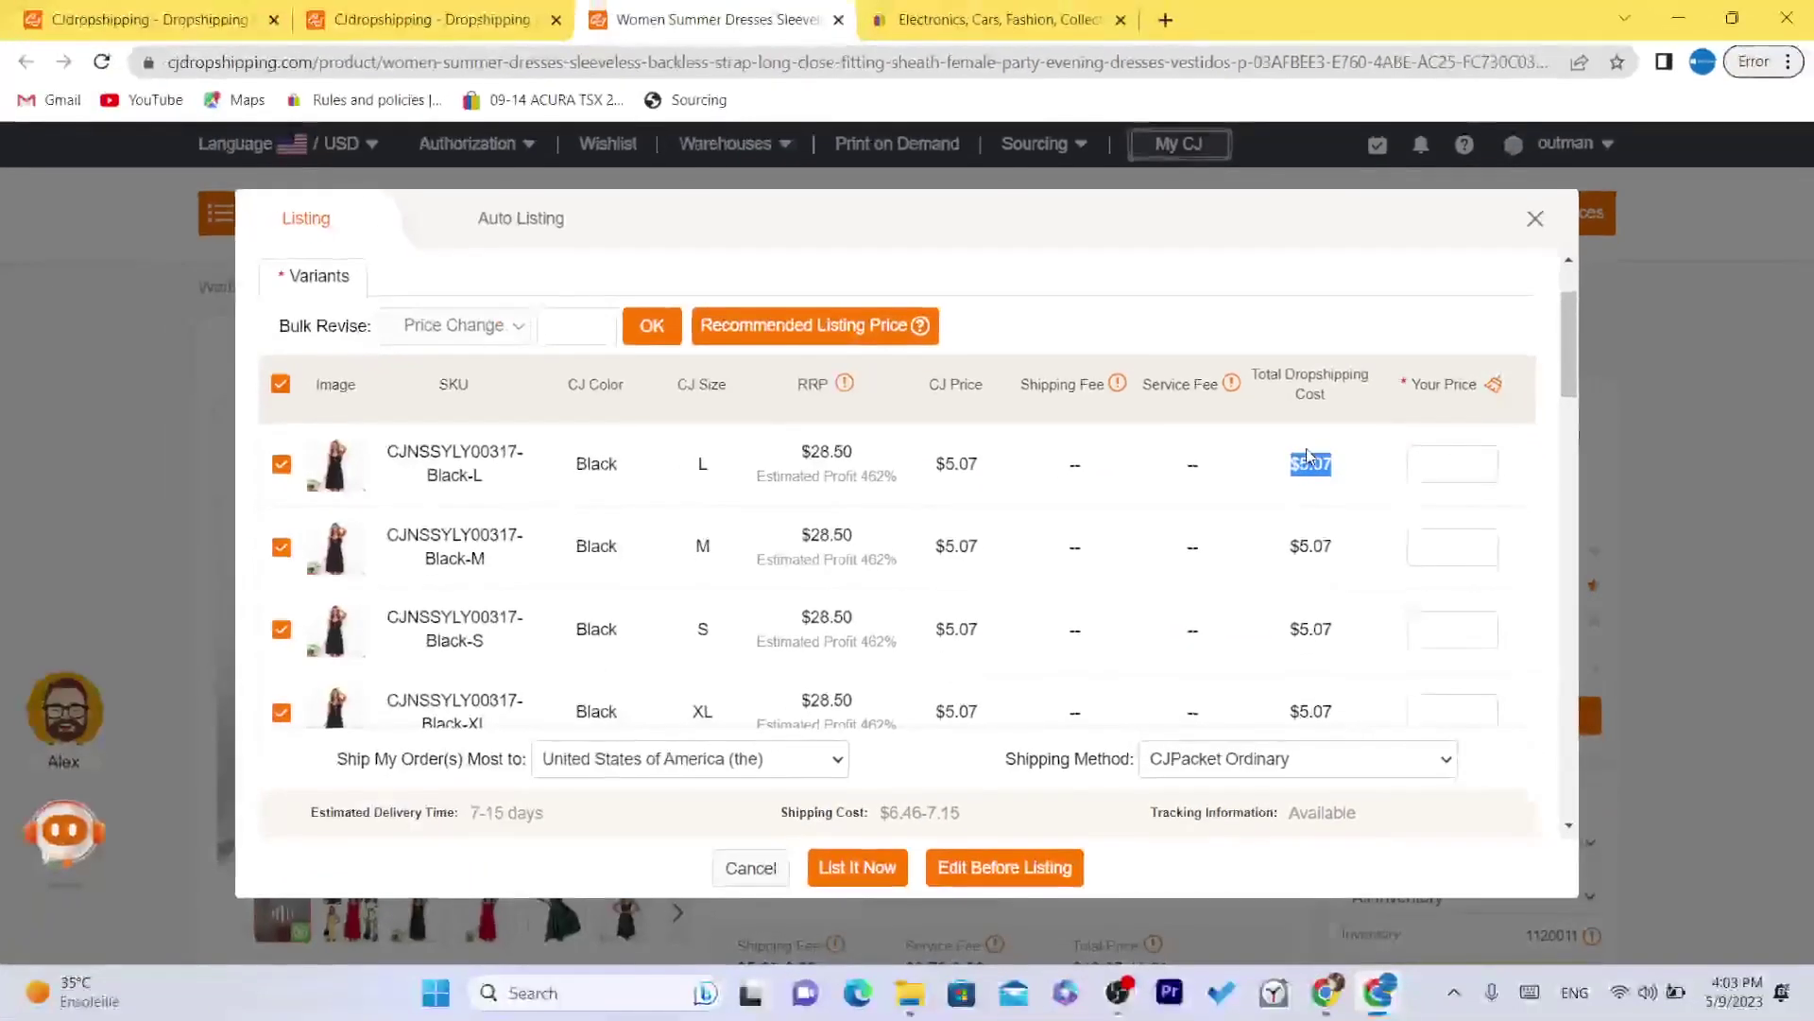
pyautogui.click(1444, 452)
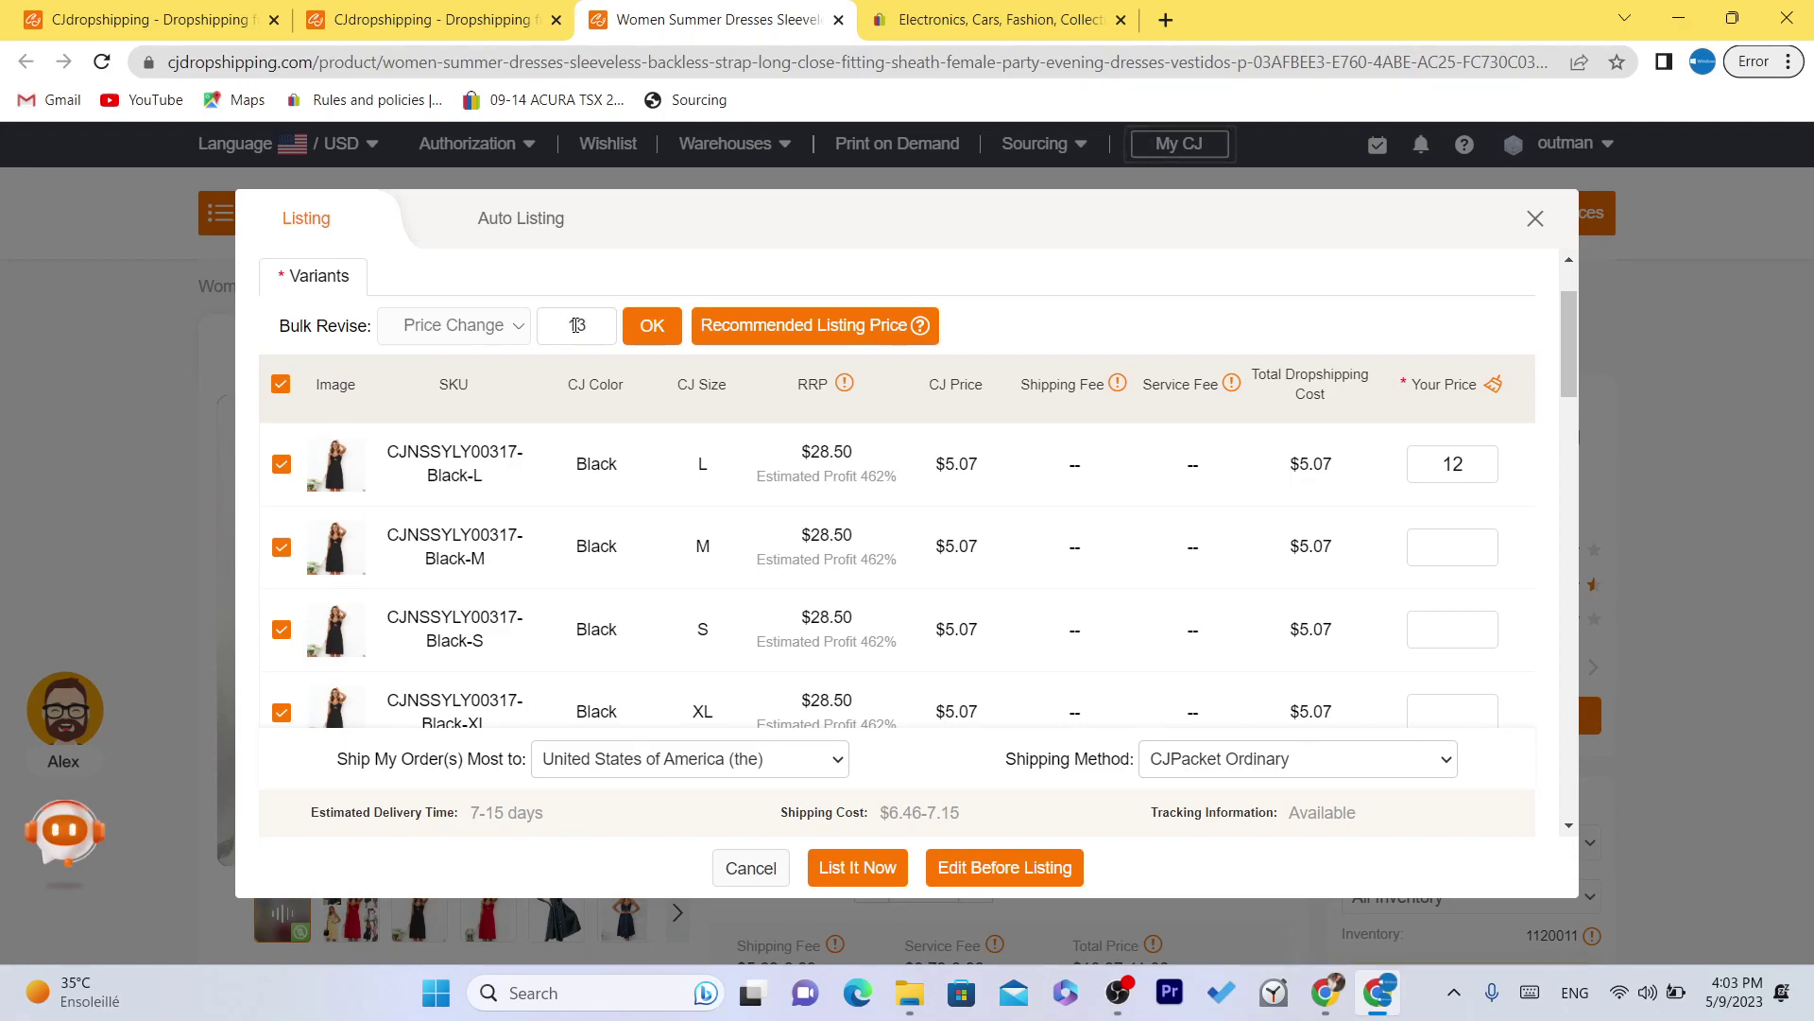
pyautogui.write('00')
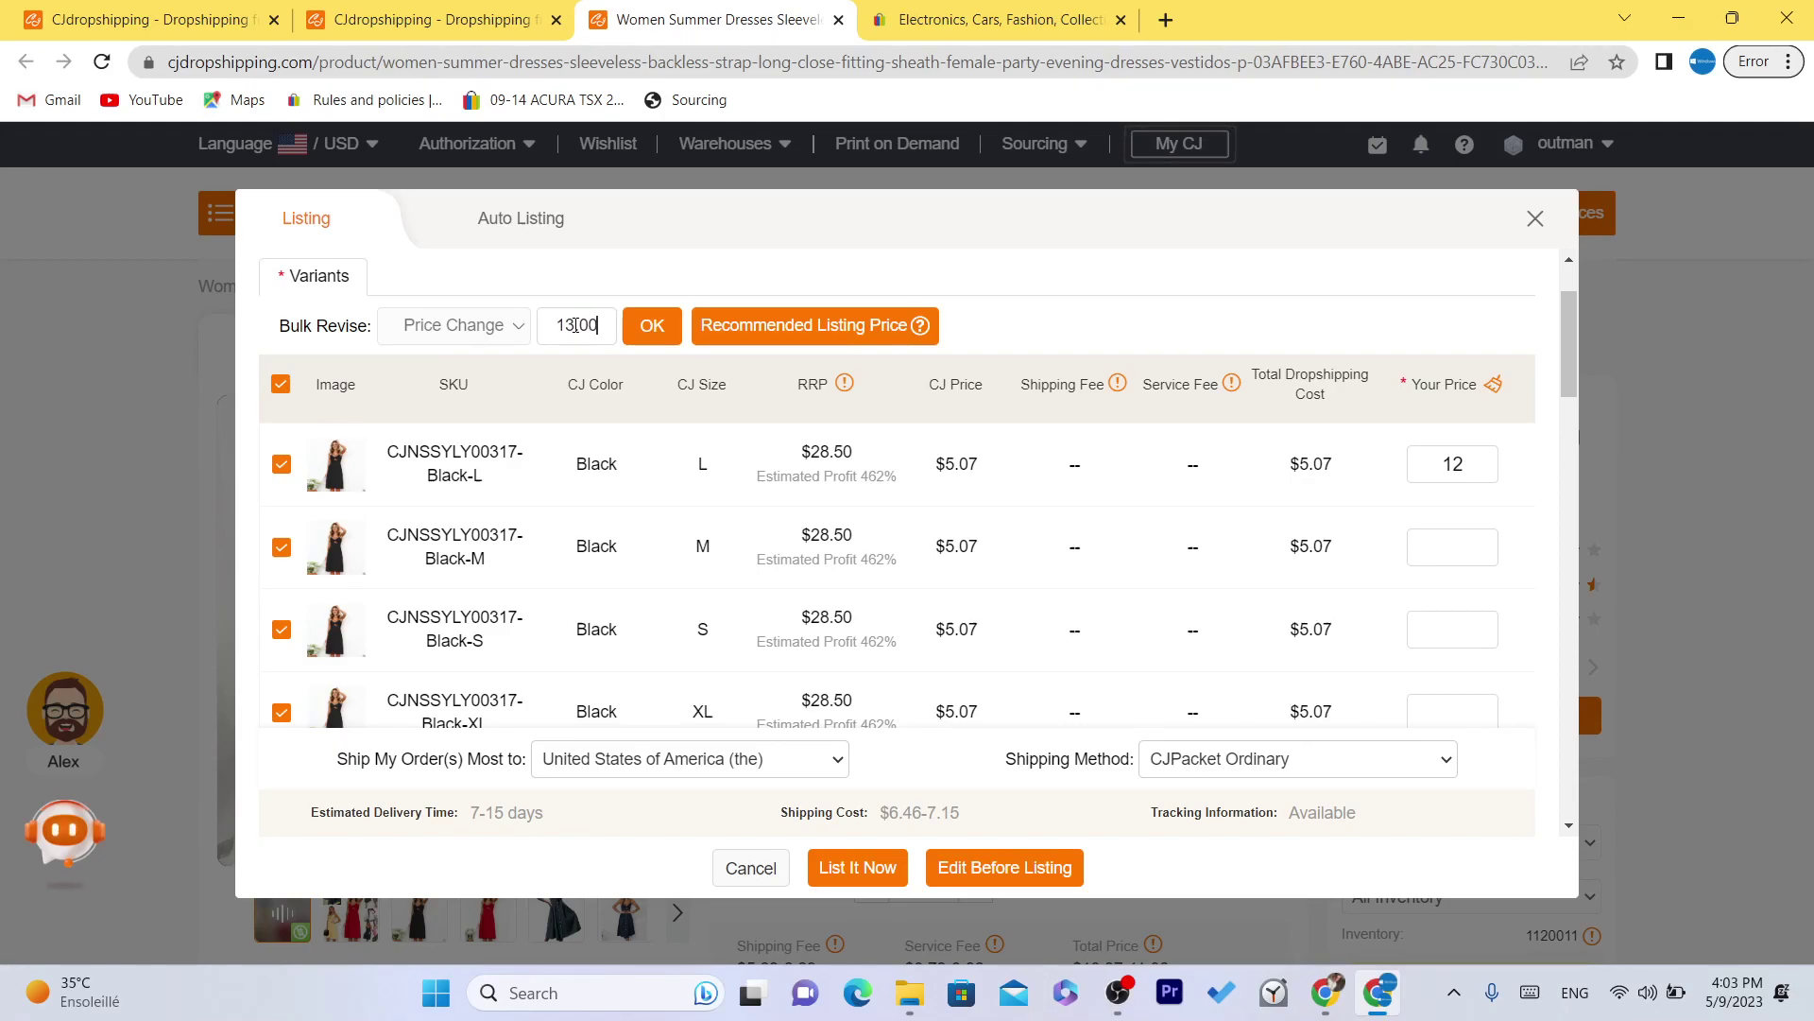
pyautogui.click(653, 330)
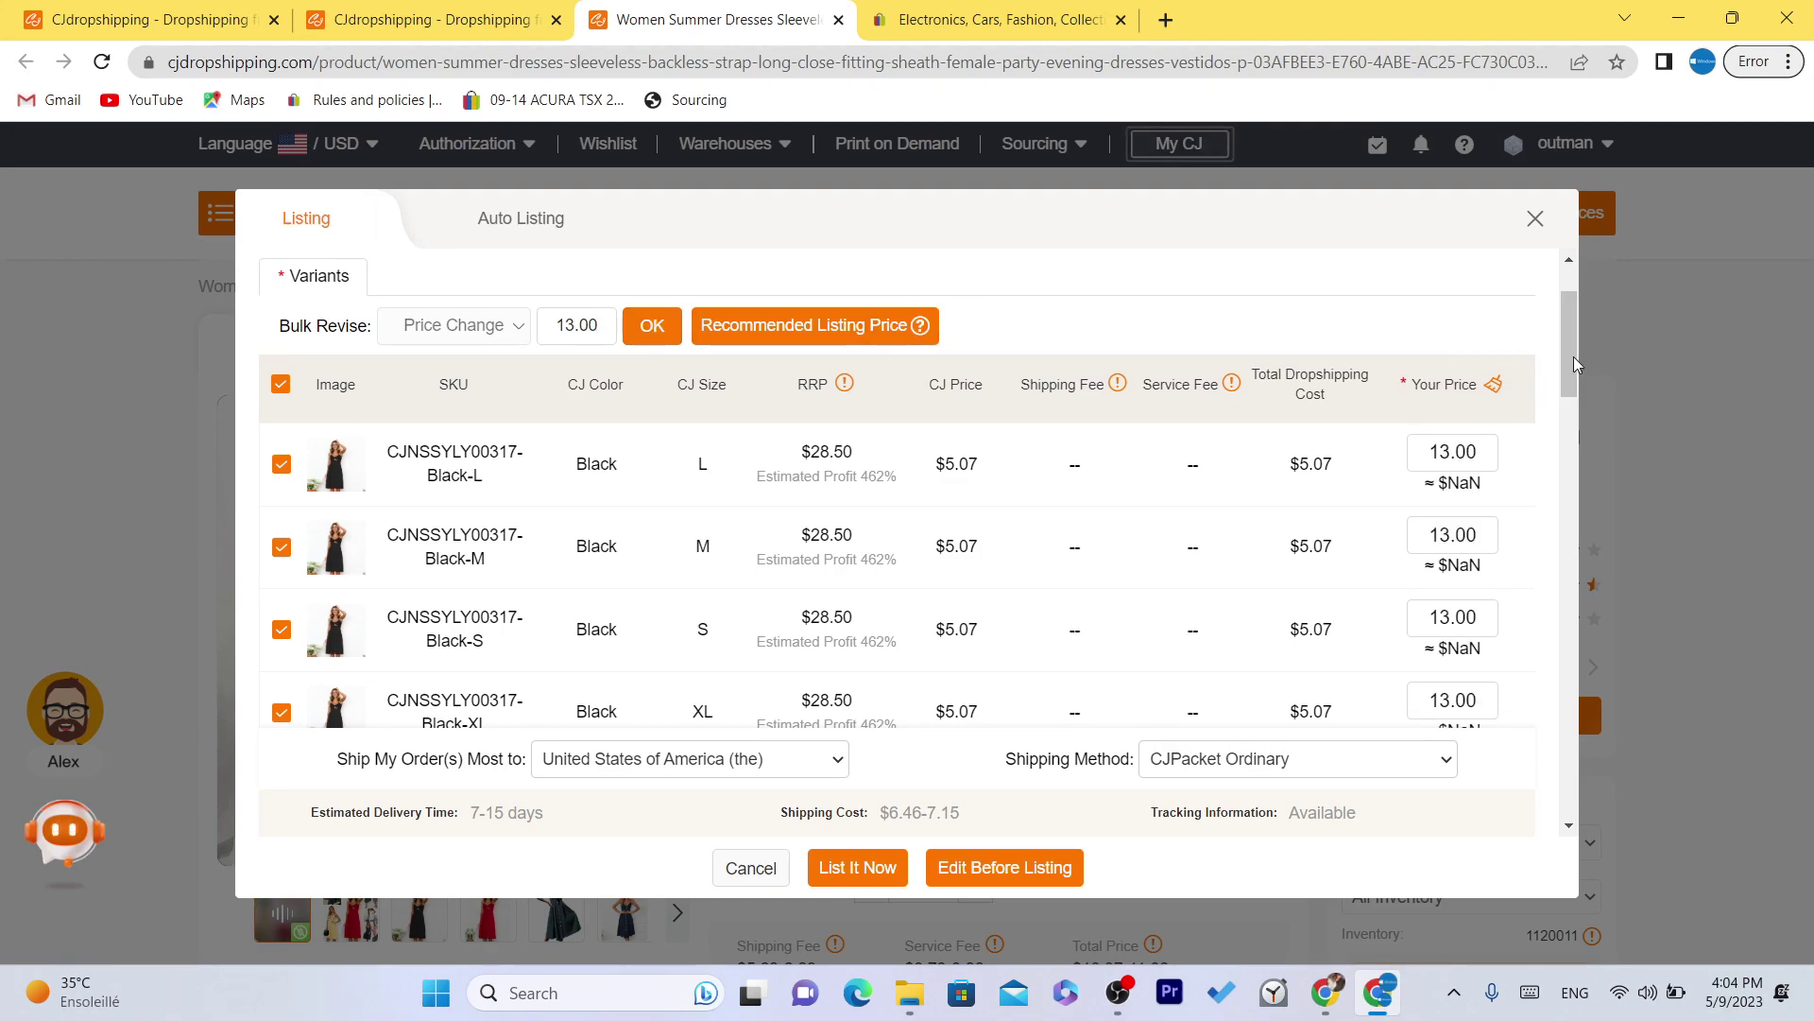
# Step: Try List It Now, get the 'select a store' warning, and find the Store field empty
pyautogui.moveTo(1567, 355); pyautogui.dragTo(1568, 814)
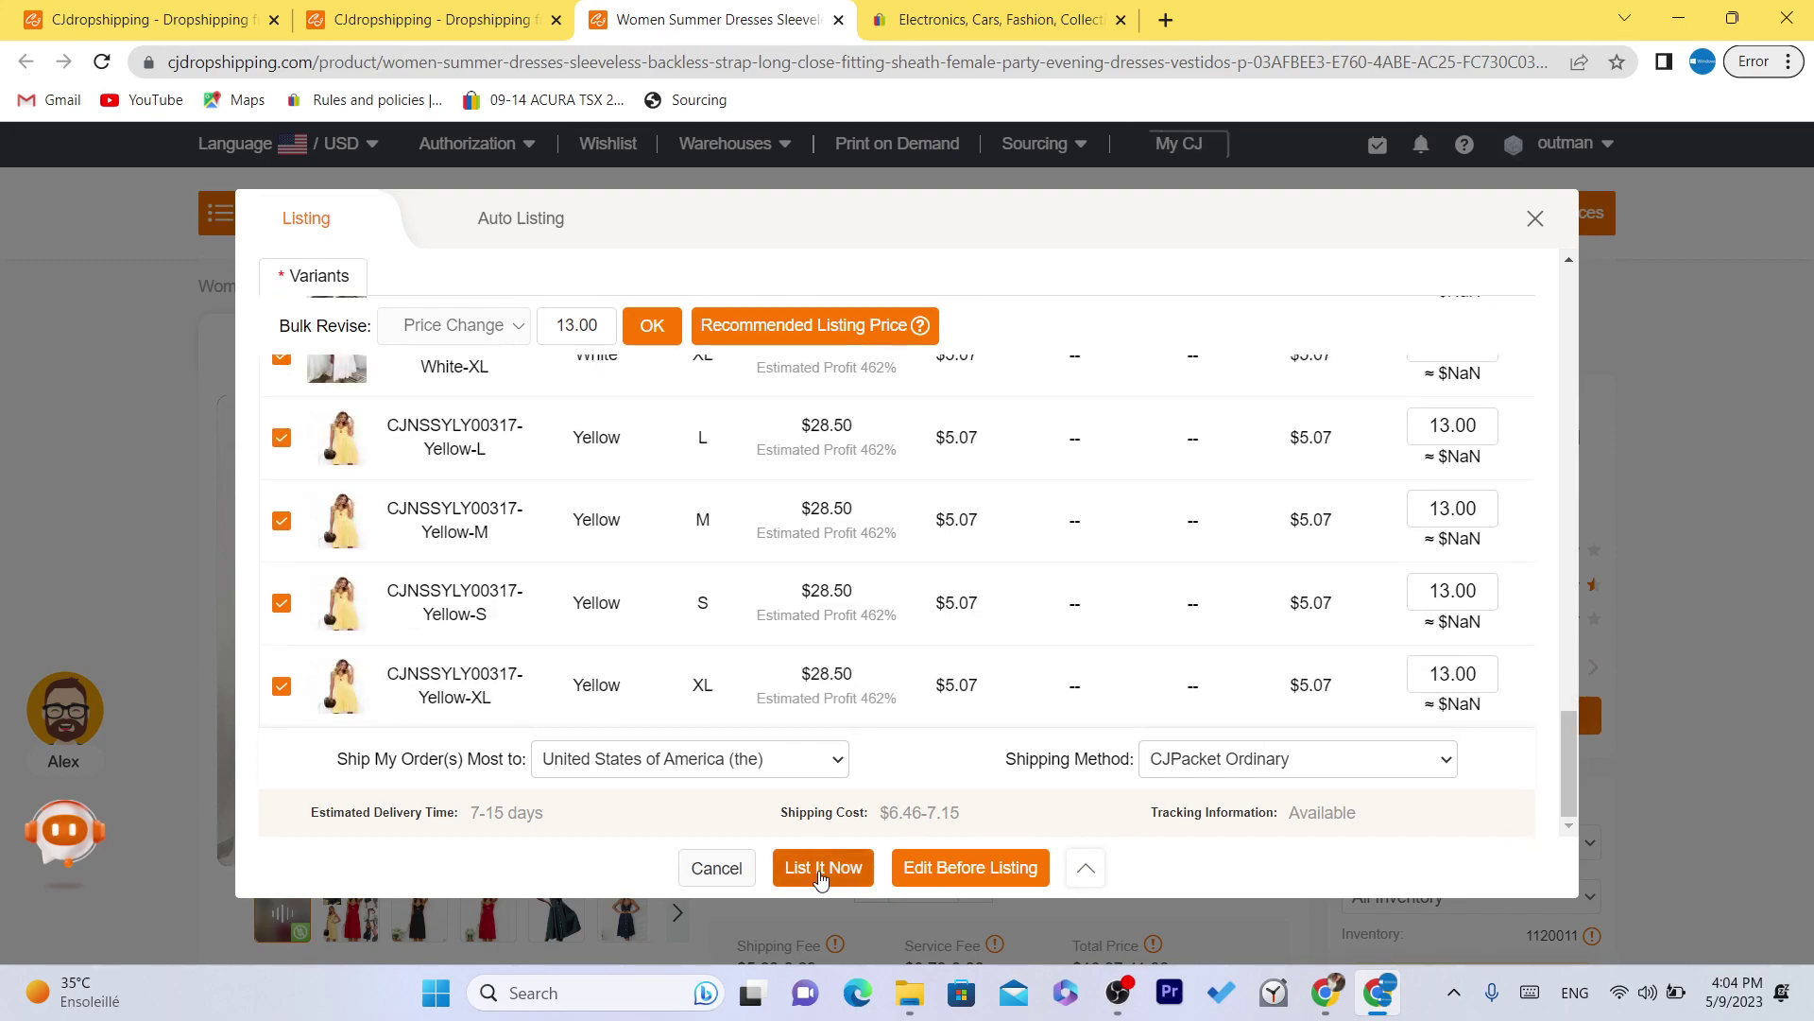
pyautogui.click(819, 869)
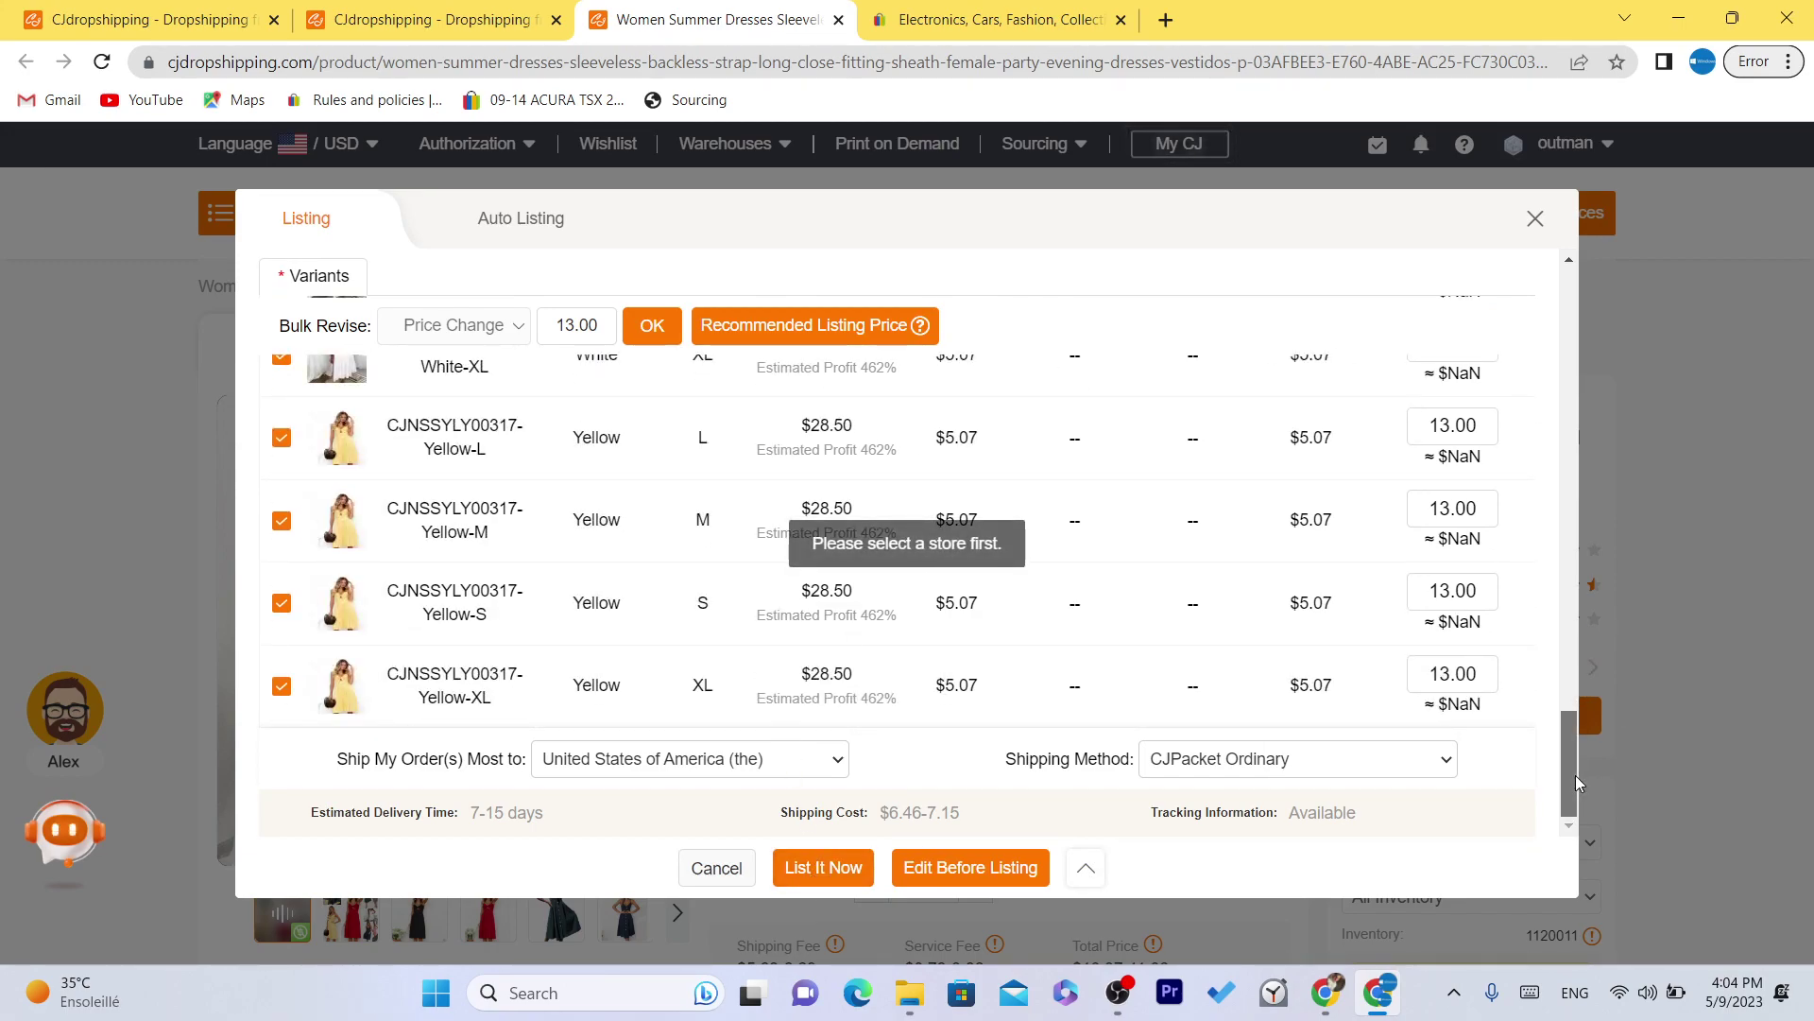
pyautogui.moveTo(1574, 775); pyautogui.dragTo(1562, 222)
pyautogui.click(446, 301)
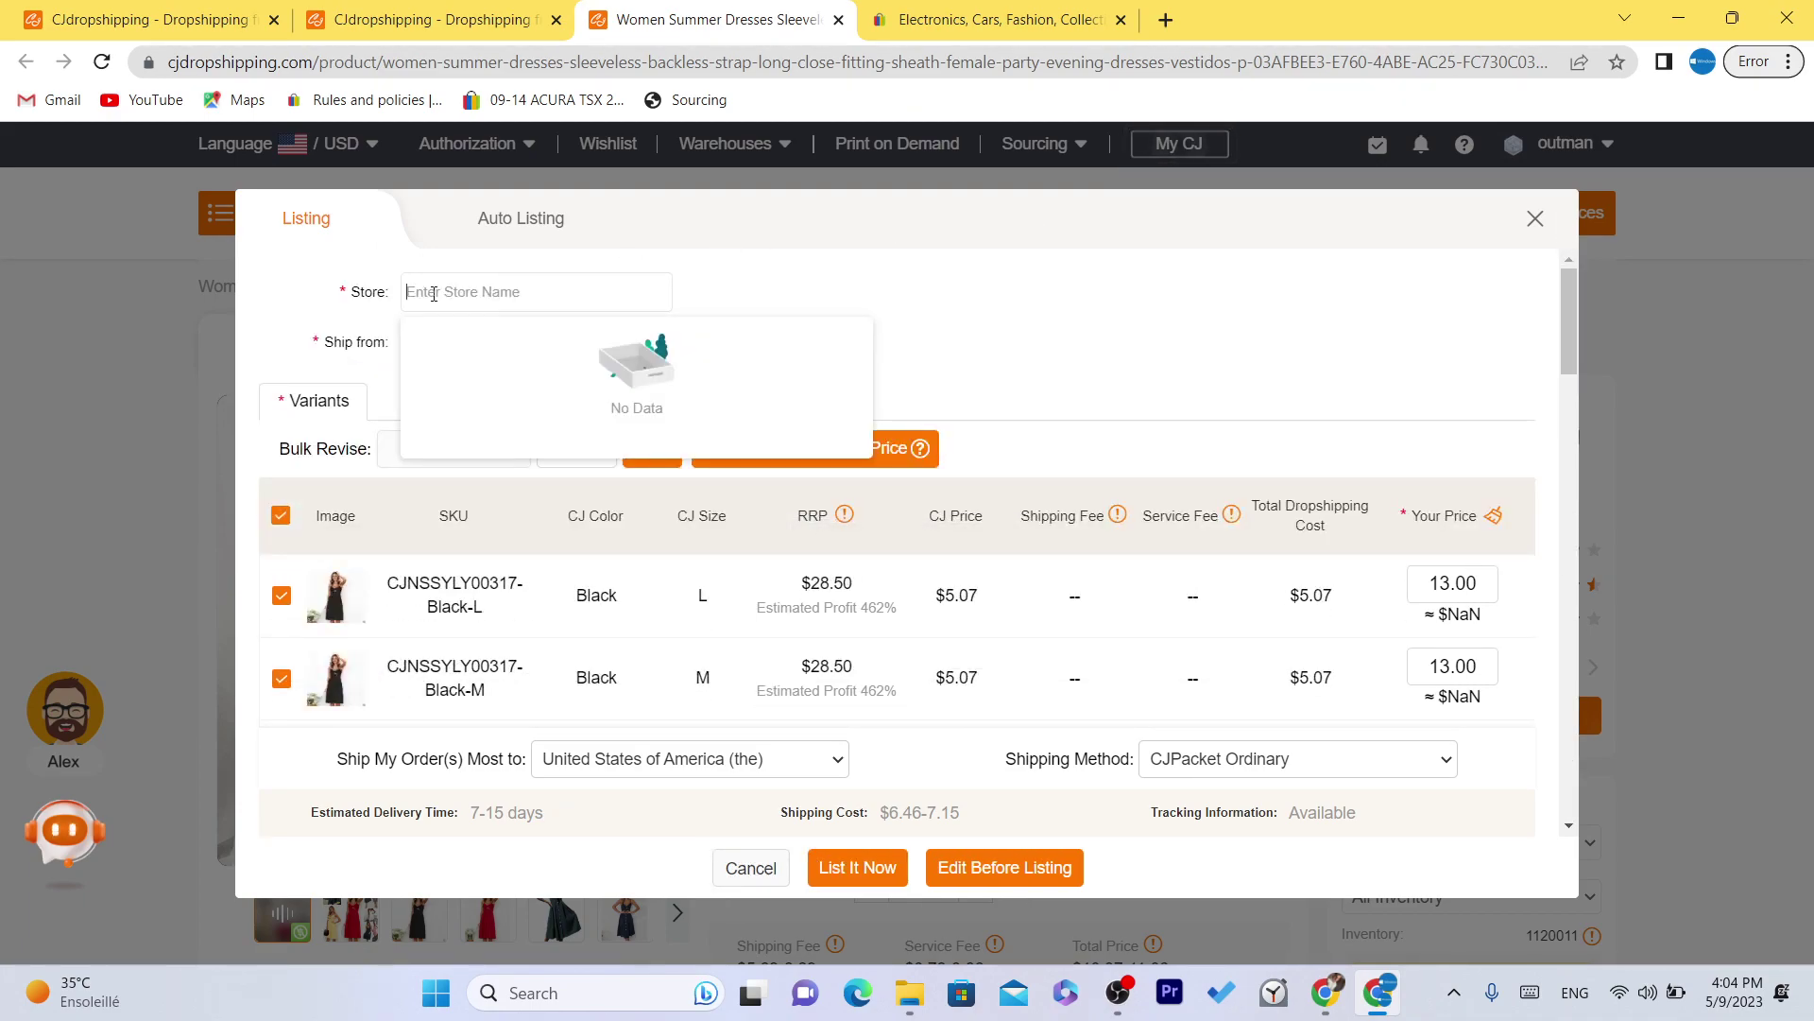
pyautogui.click(992, 19)
pyautogui.click(741, 17)
# Step: Open the eBay account's profile page, copy the store username, and return to CJdropshipping
pyautogui.click(966, 10)
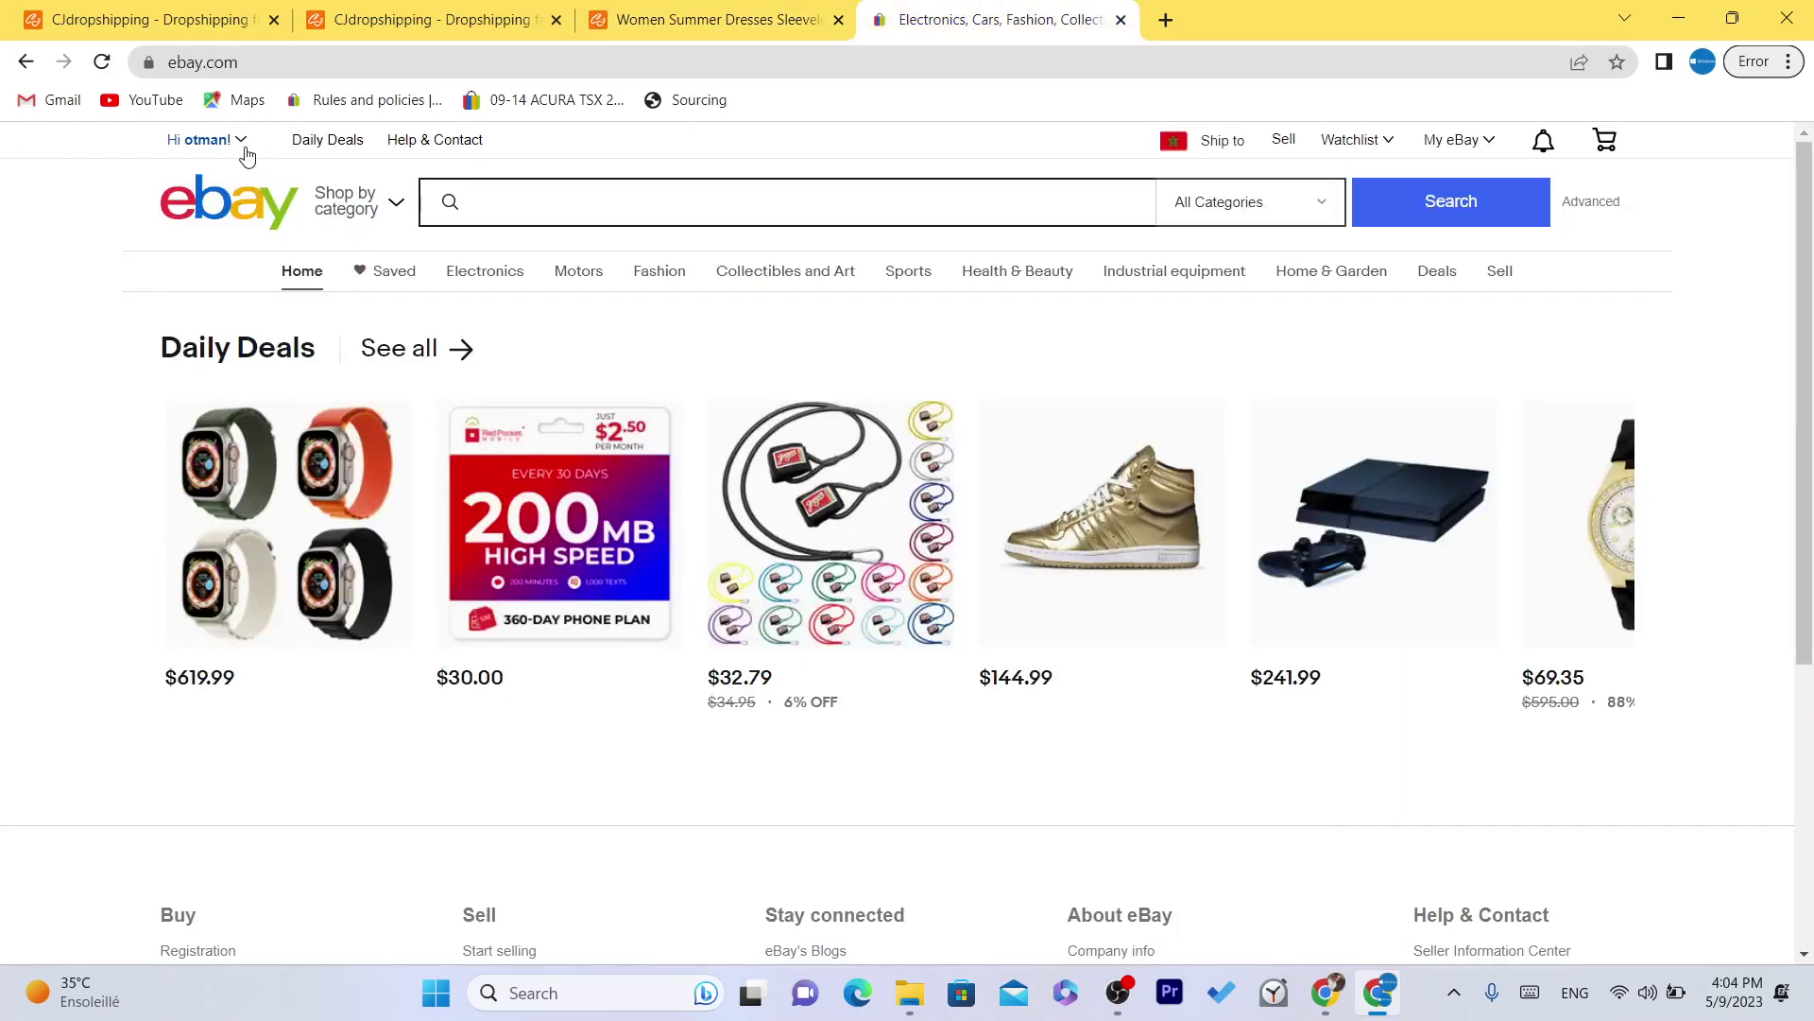
pyautogui.moveTo(240, 142)
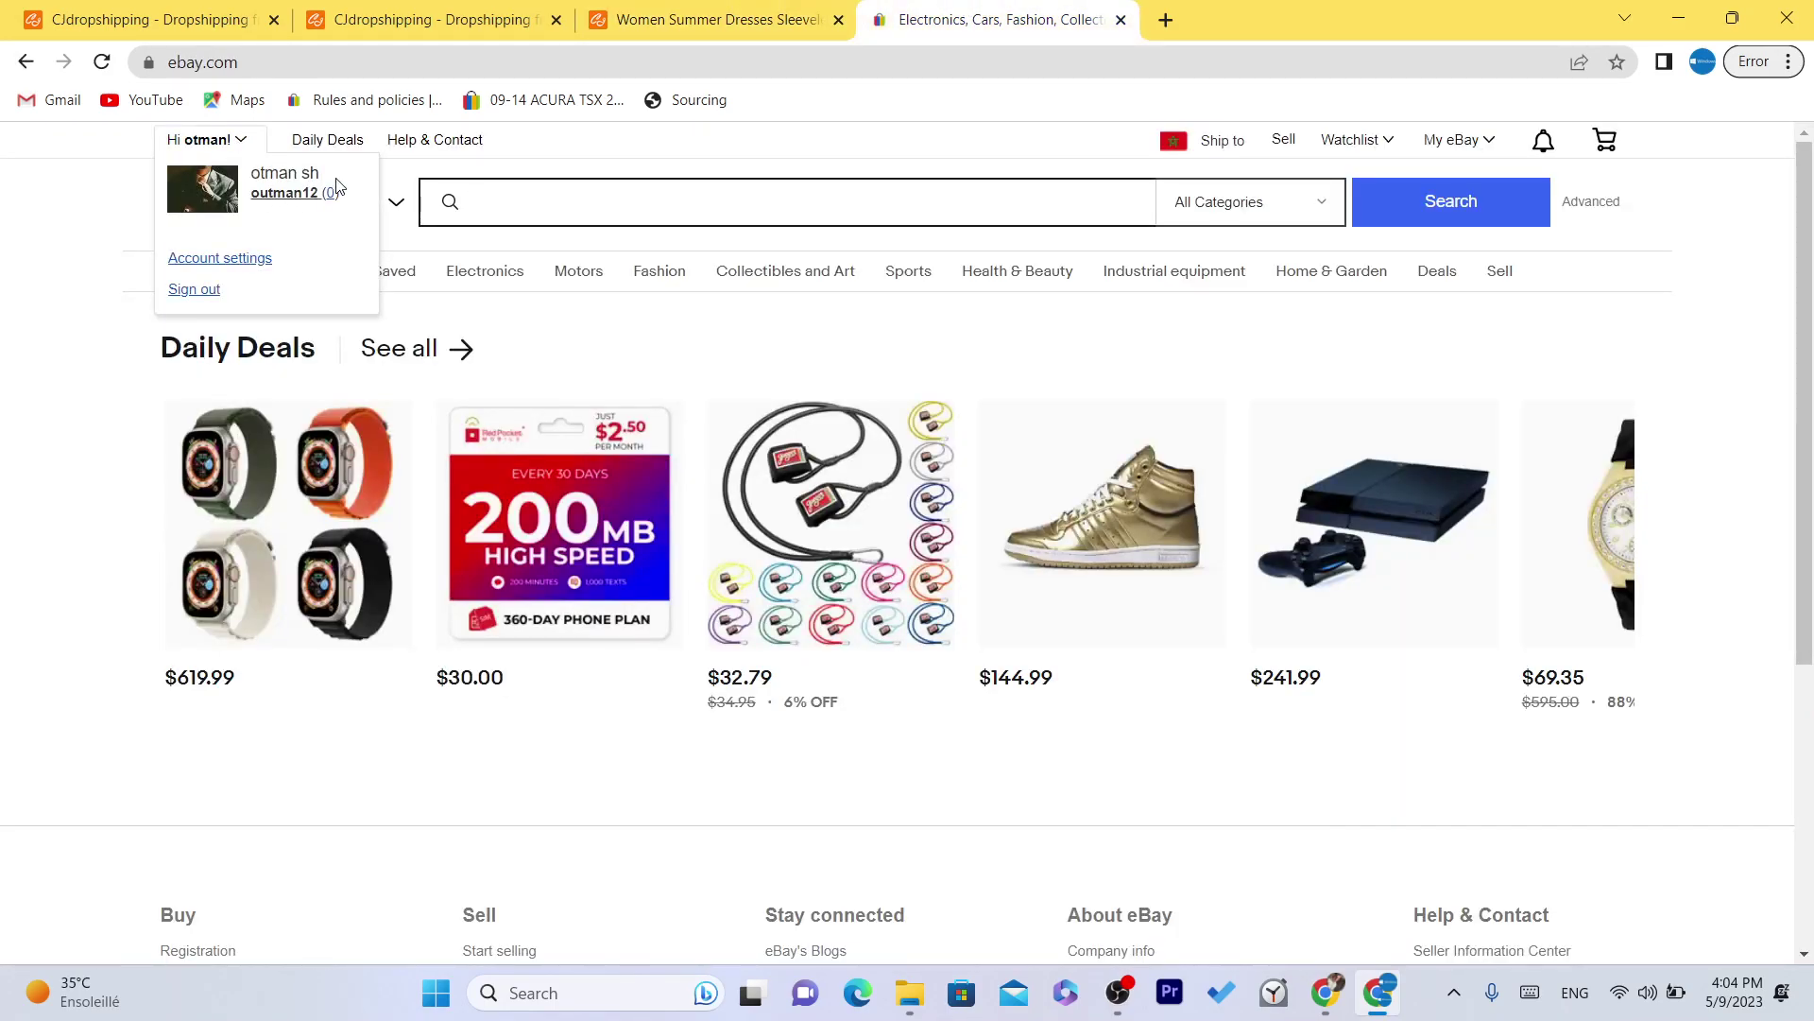
pyautogui.click(270, 194)
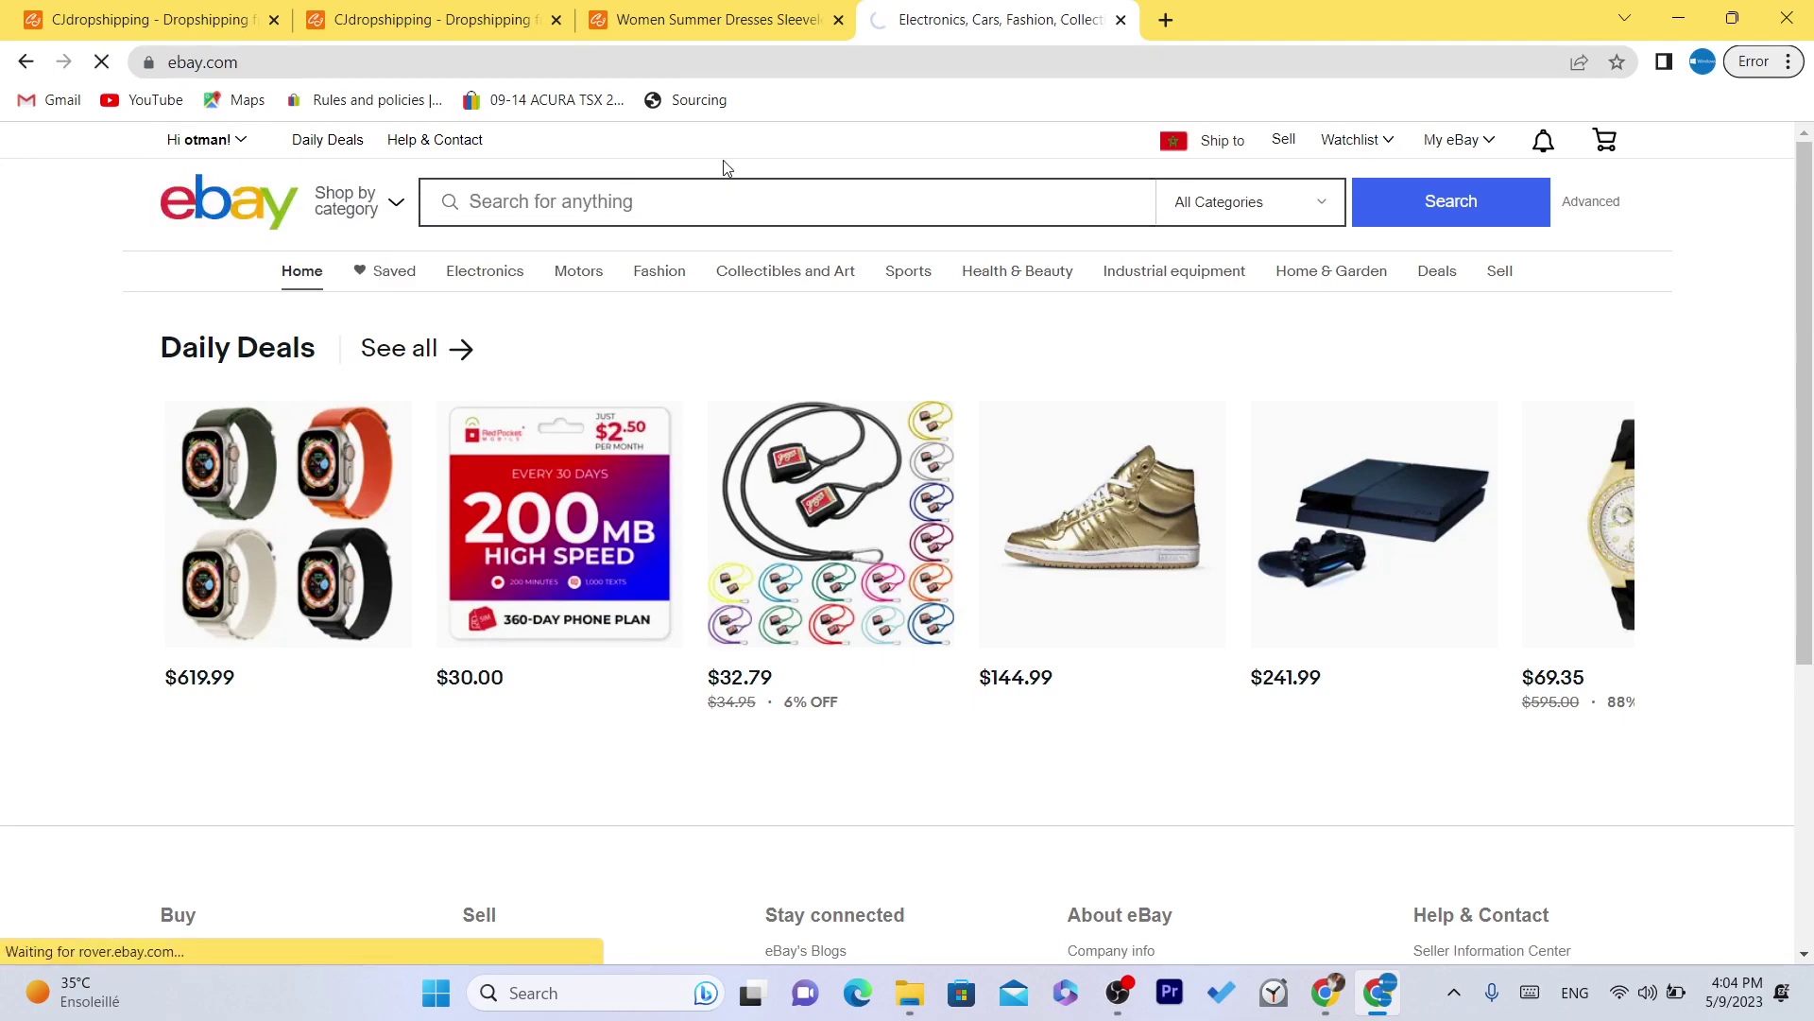
pyautogui.doubleClick(522, 307)
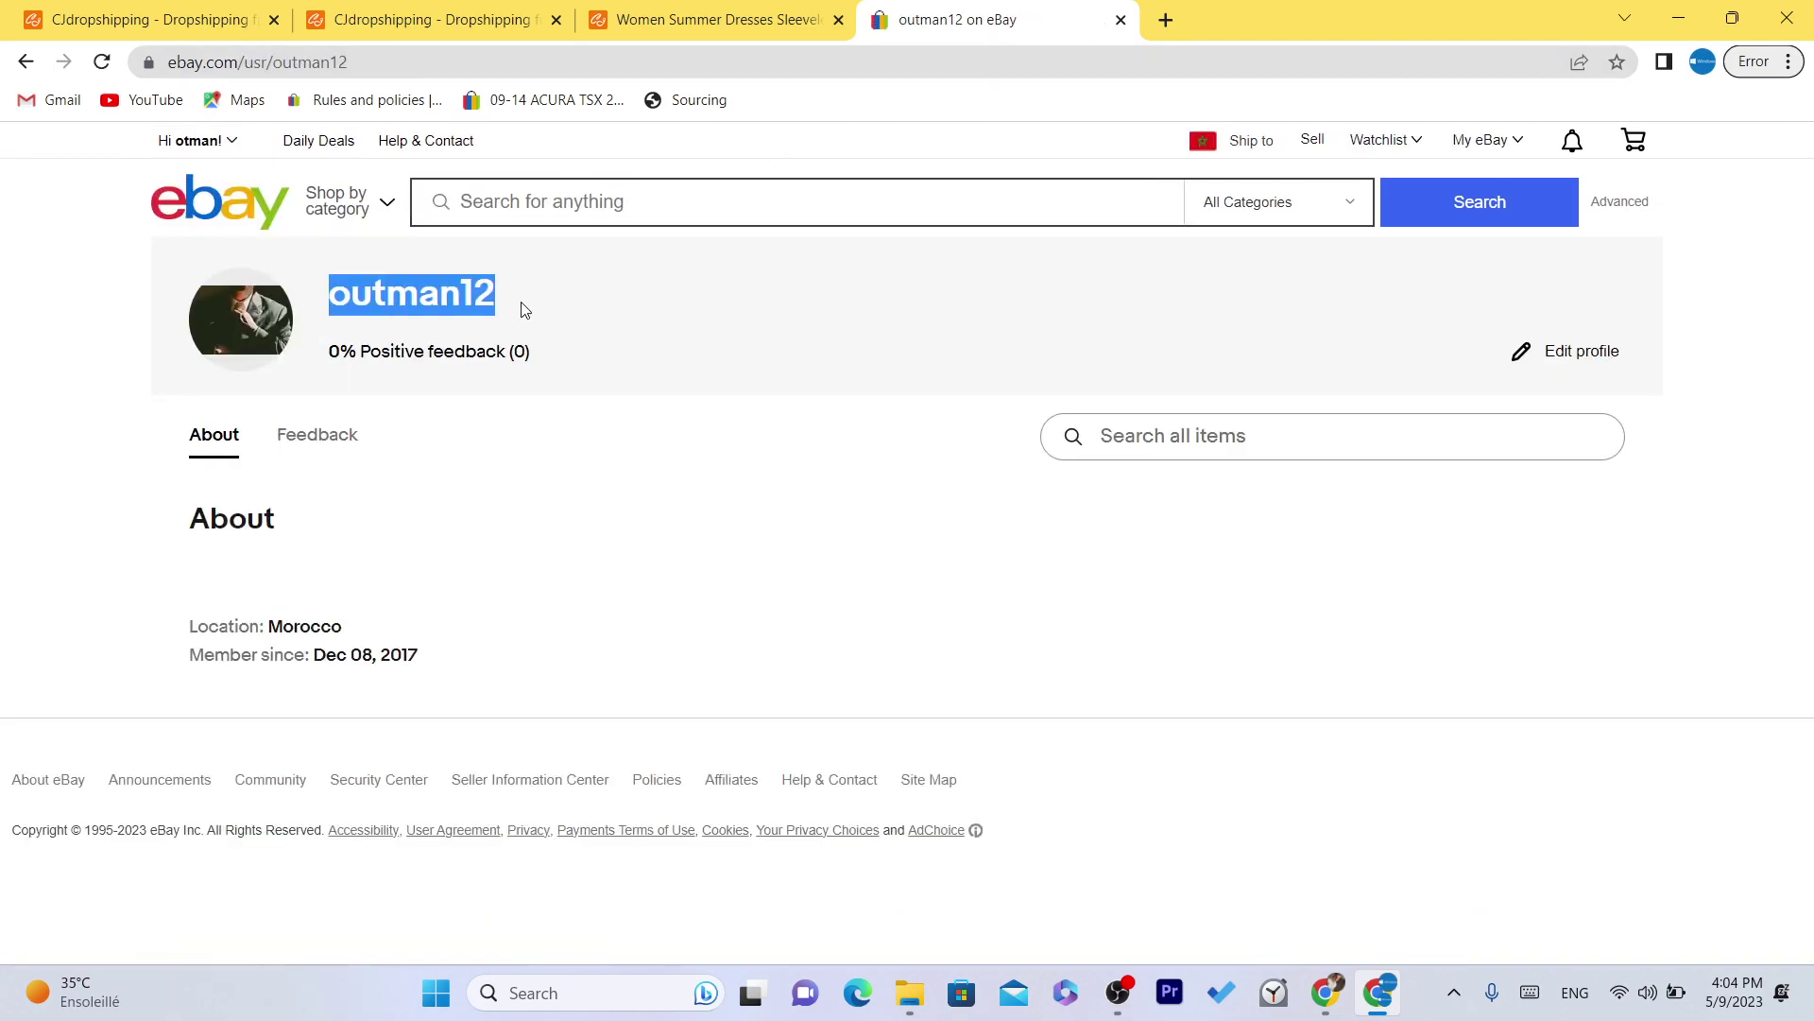
pyautogui.hotkey('ctrl', 'c')
pyautogui.click(718, 19)
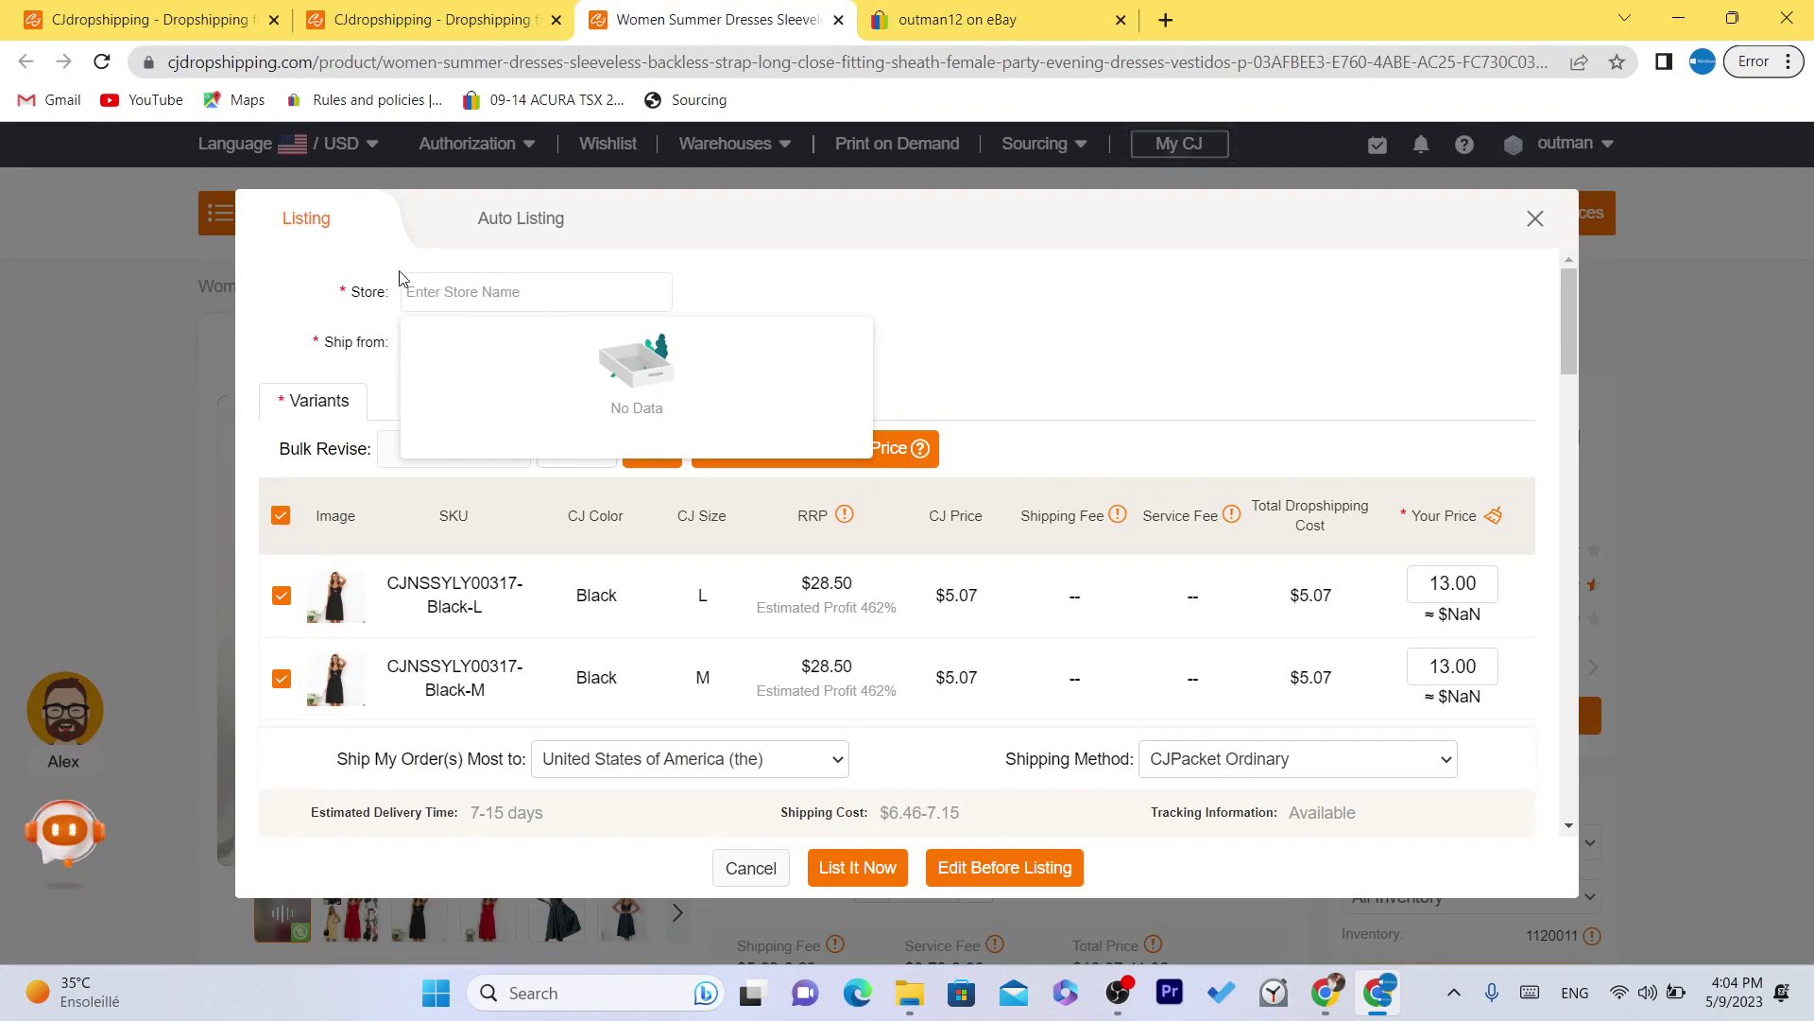
# Step: Paste the eBay username into Store, retry List It Now, then clear the rejected store name
pyautogui.hotkey('ctrl', 'v')
pyautogui.click(316, 335)
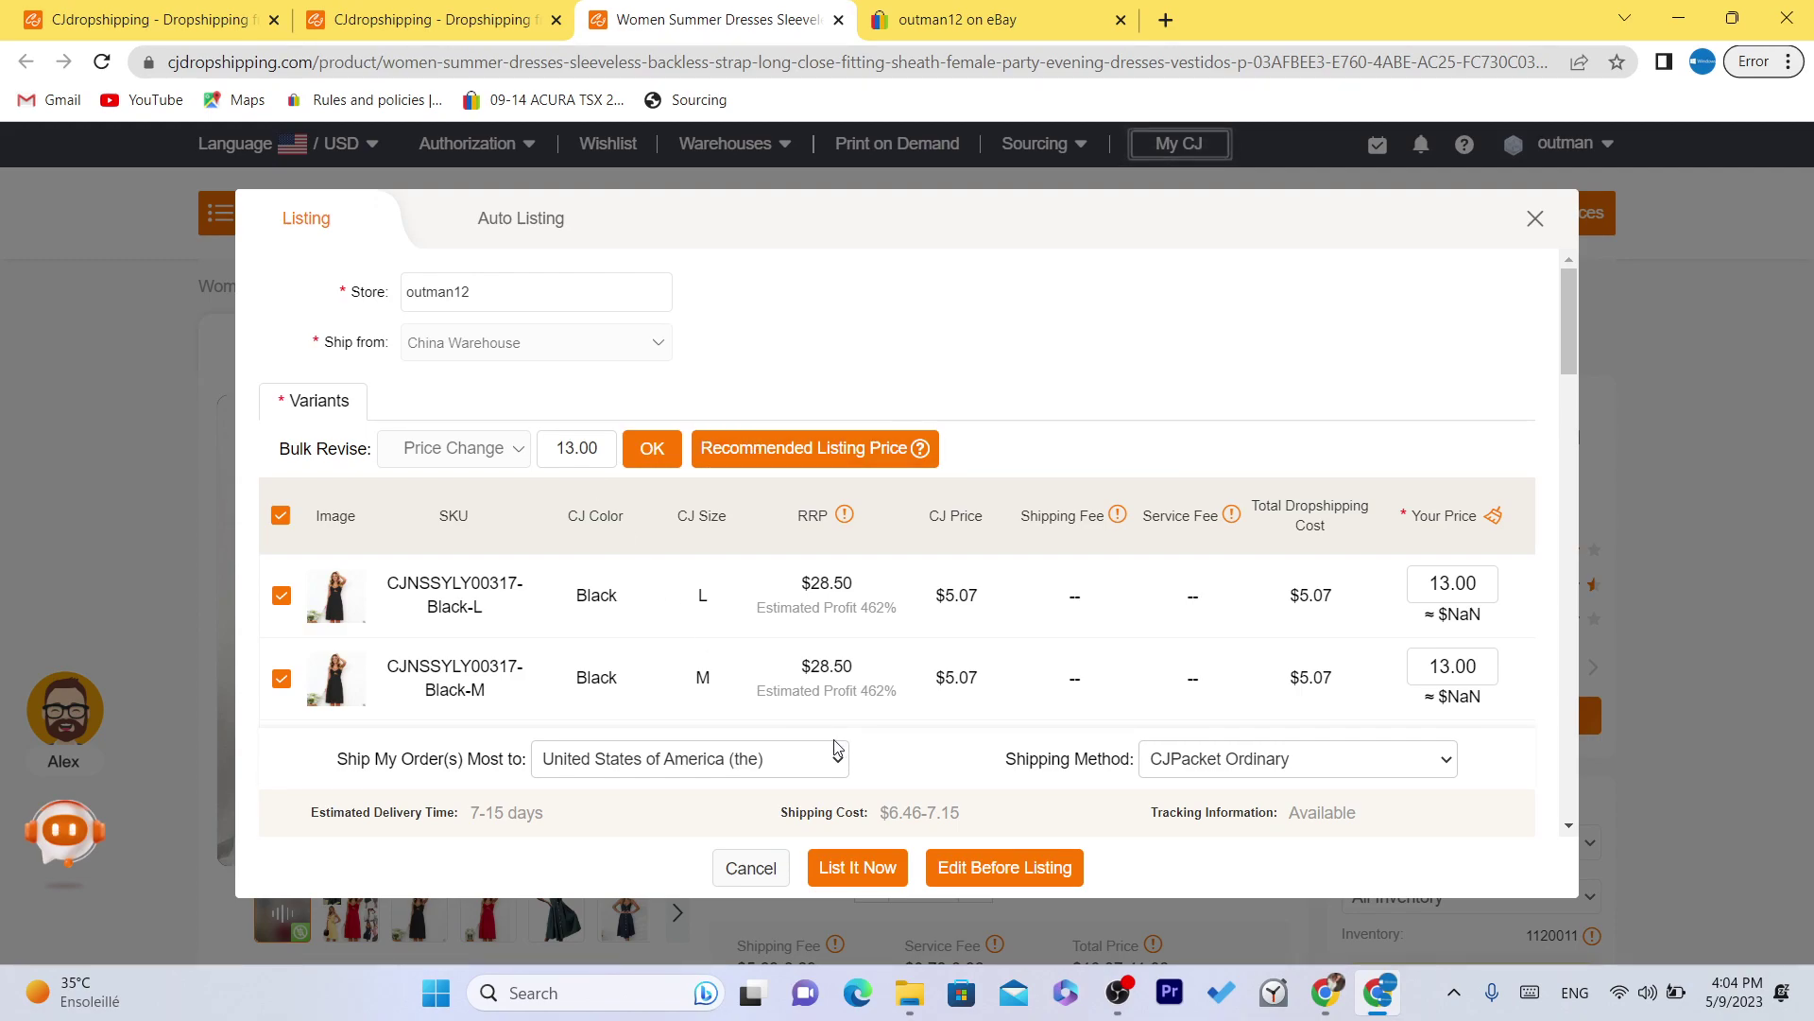
pyautogui.click(874, 870)
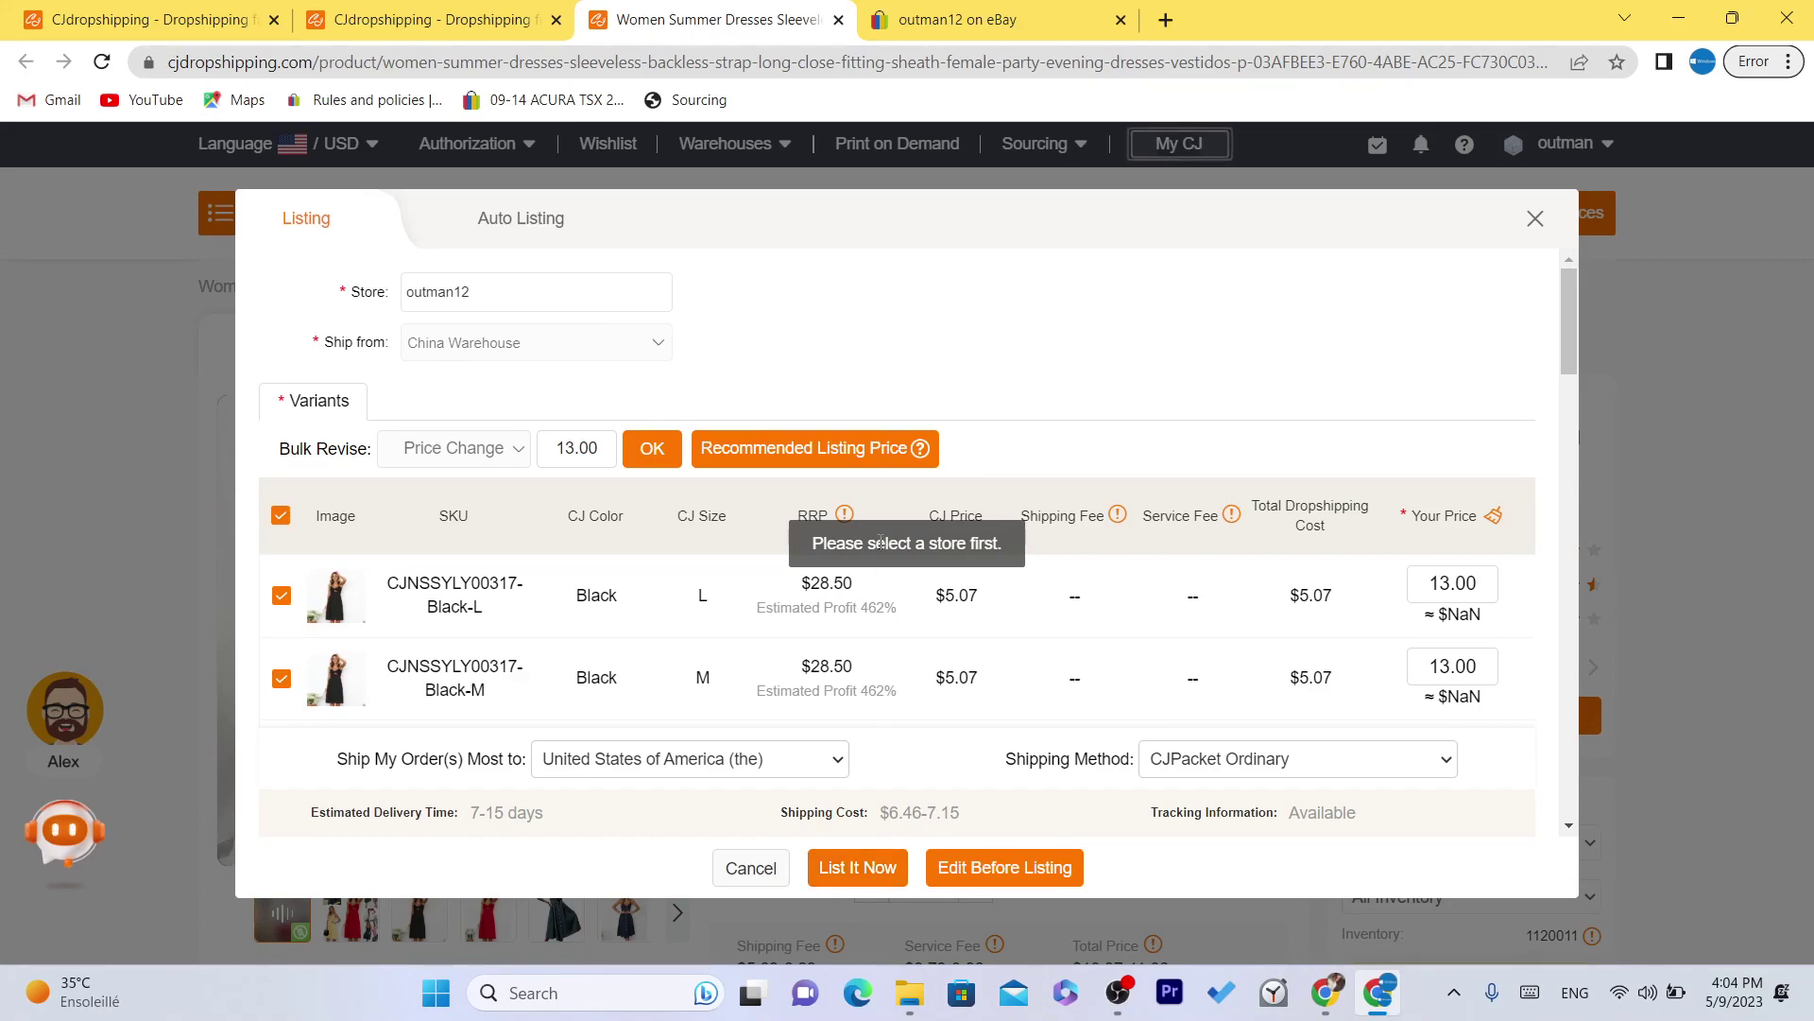
pyautogui.doubleClick(433, 299)
pyautogui.press('BackSpace')
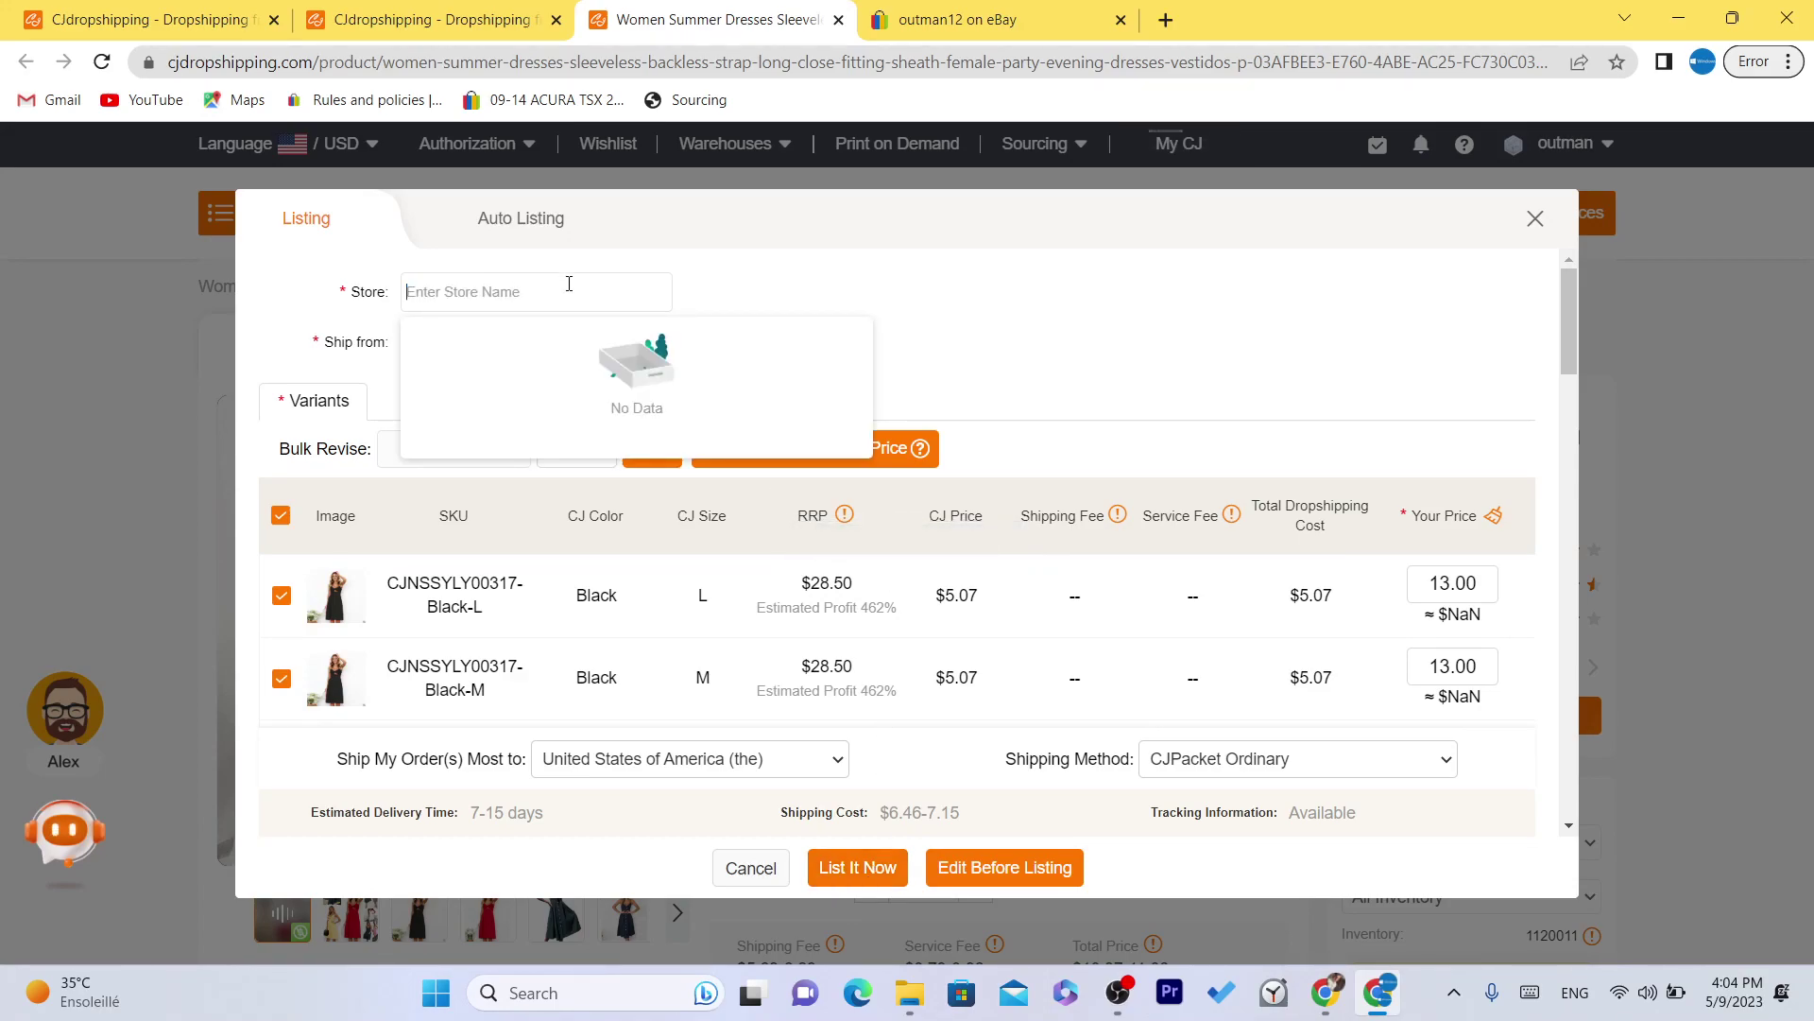
pyautogui.write('as')
pyautogui.press('BackSpace')
pyautogui.click(1009, 10)
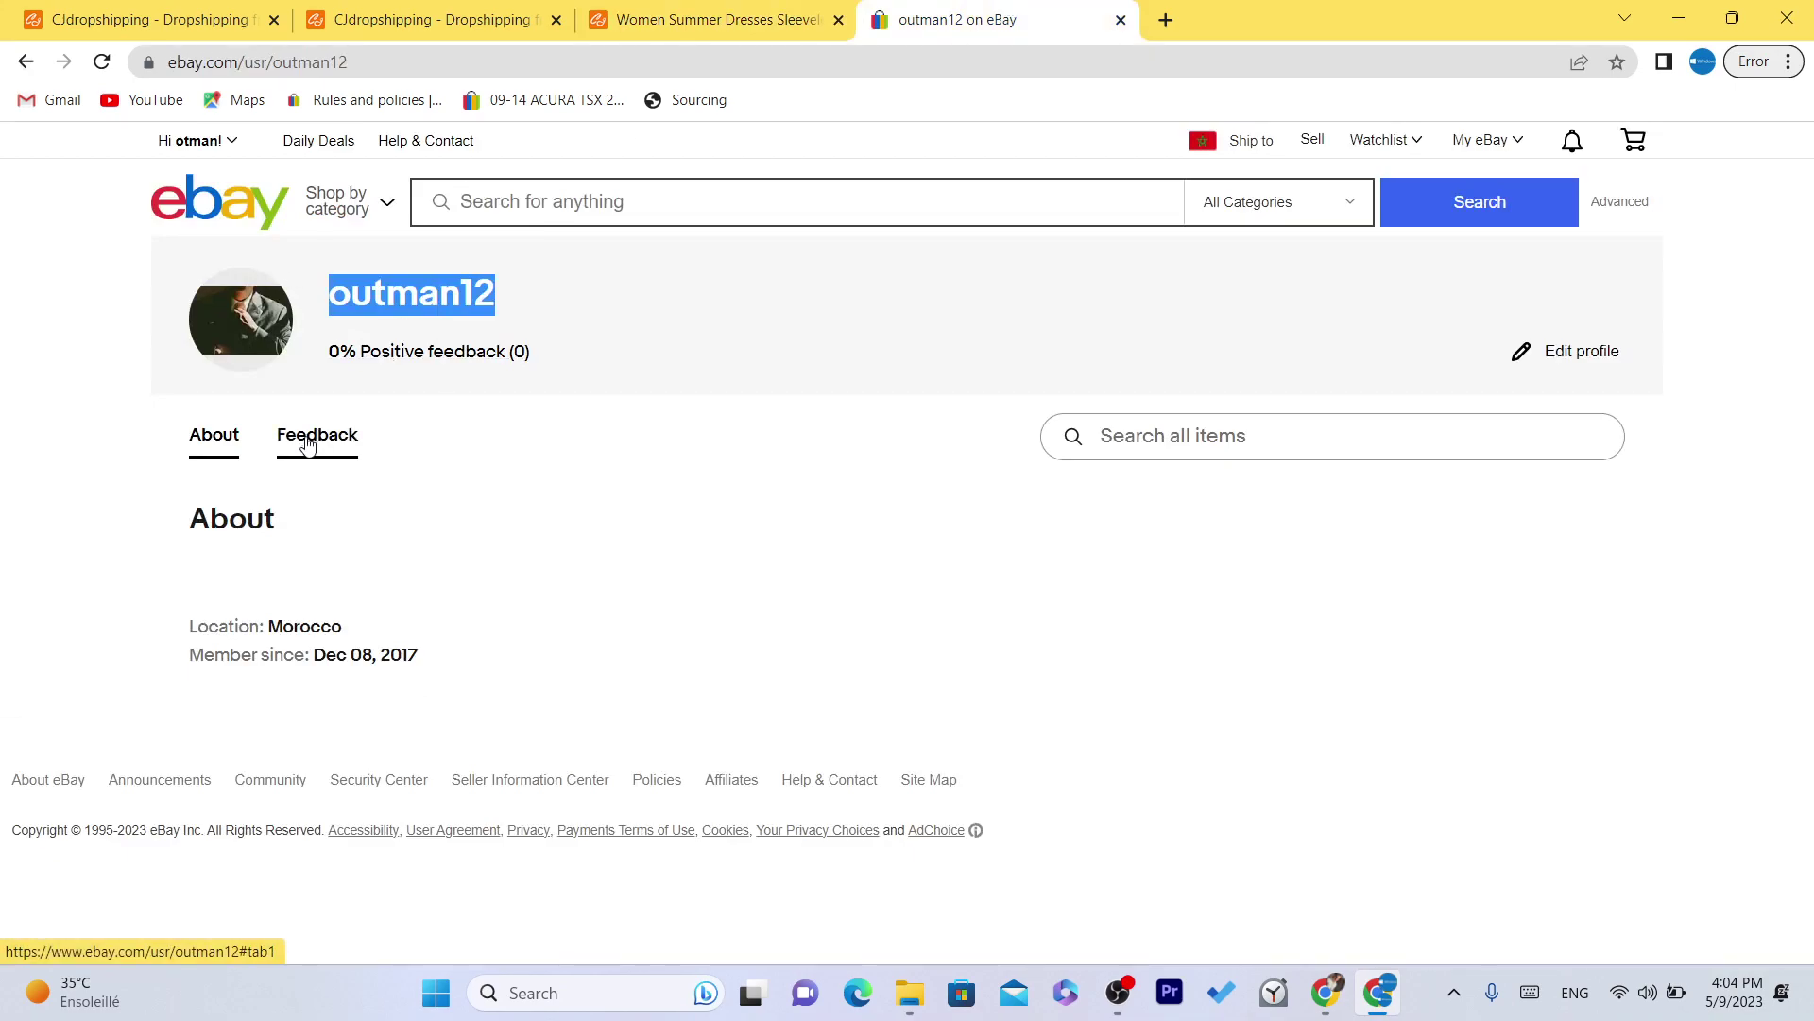
# Step: Copy the eBay account's display name into the Store field and submit the listing
pyautogui.moveTo(194, 146)
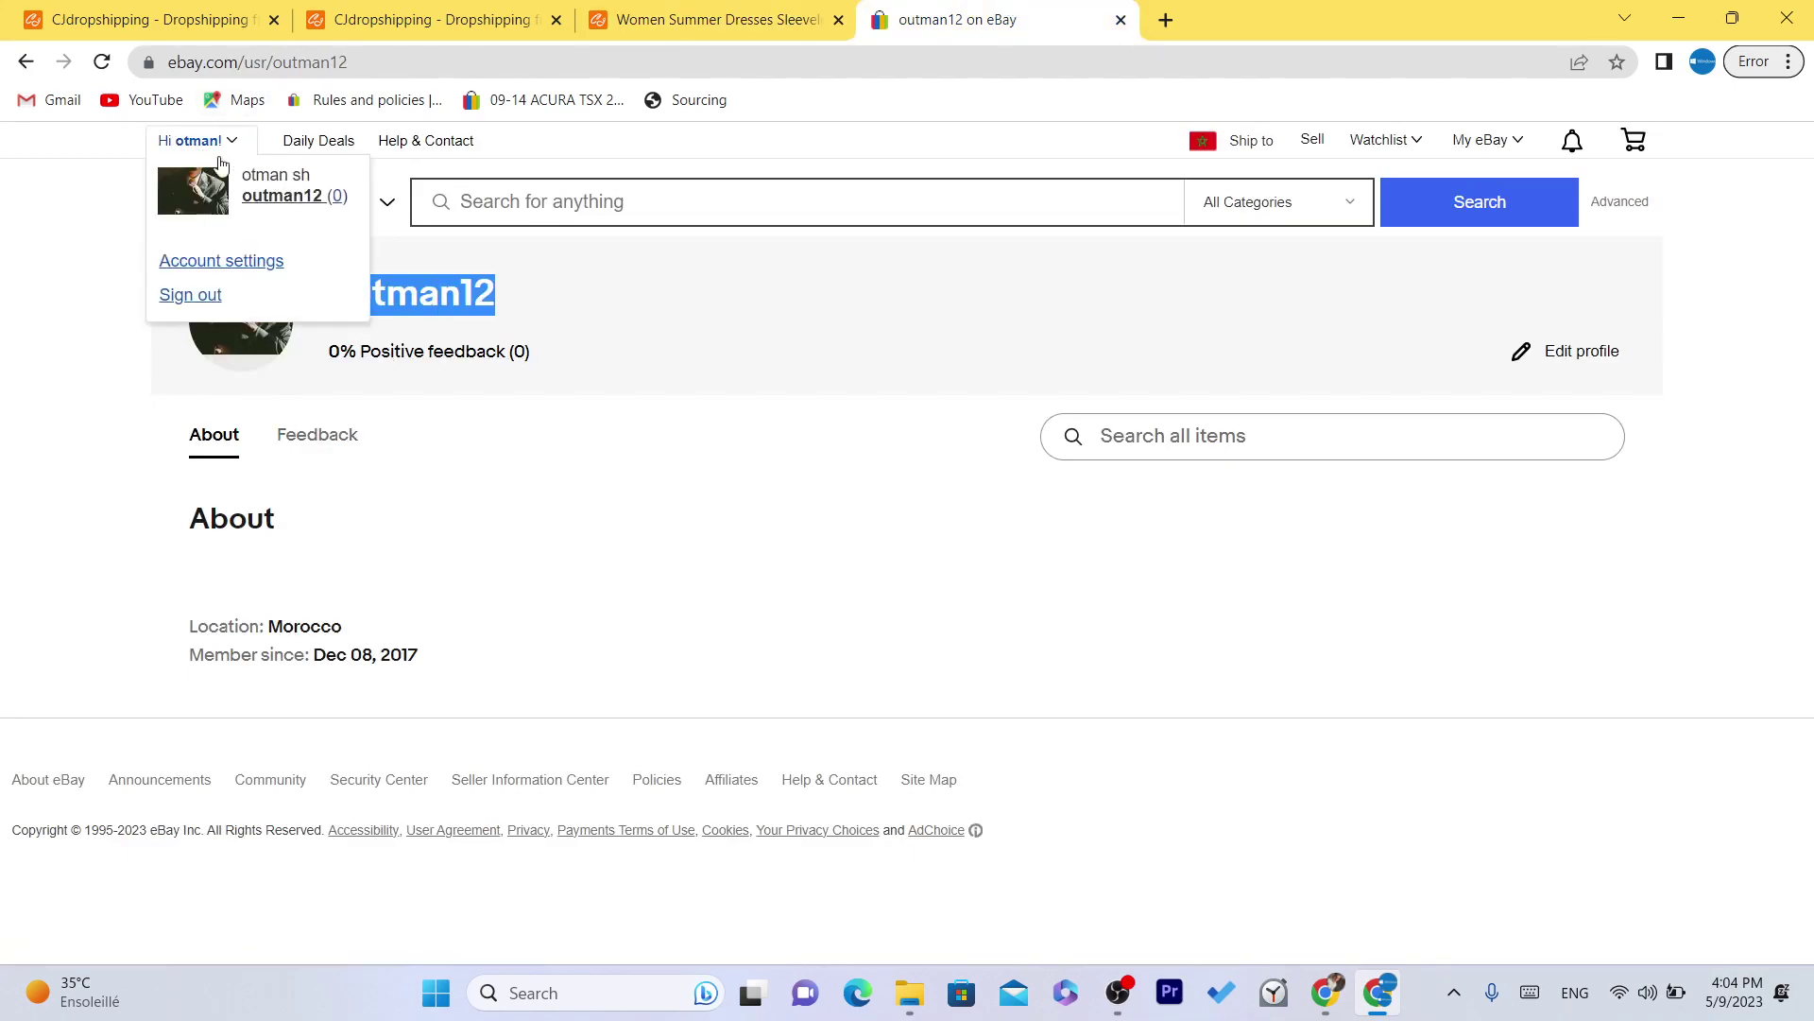
pyautogui.doubleClick(299, 174)
pyautogui.click(299, 174)
pyautogui.hotkey('ctrl', 'c')
pyautogui.click(669, 14)
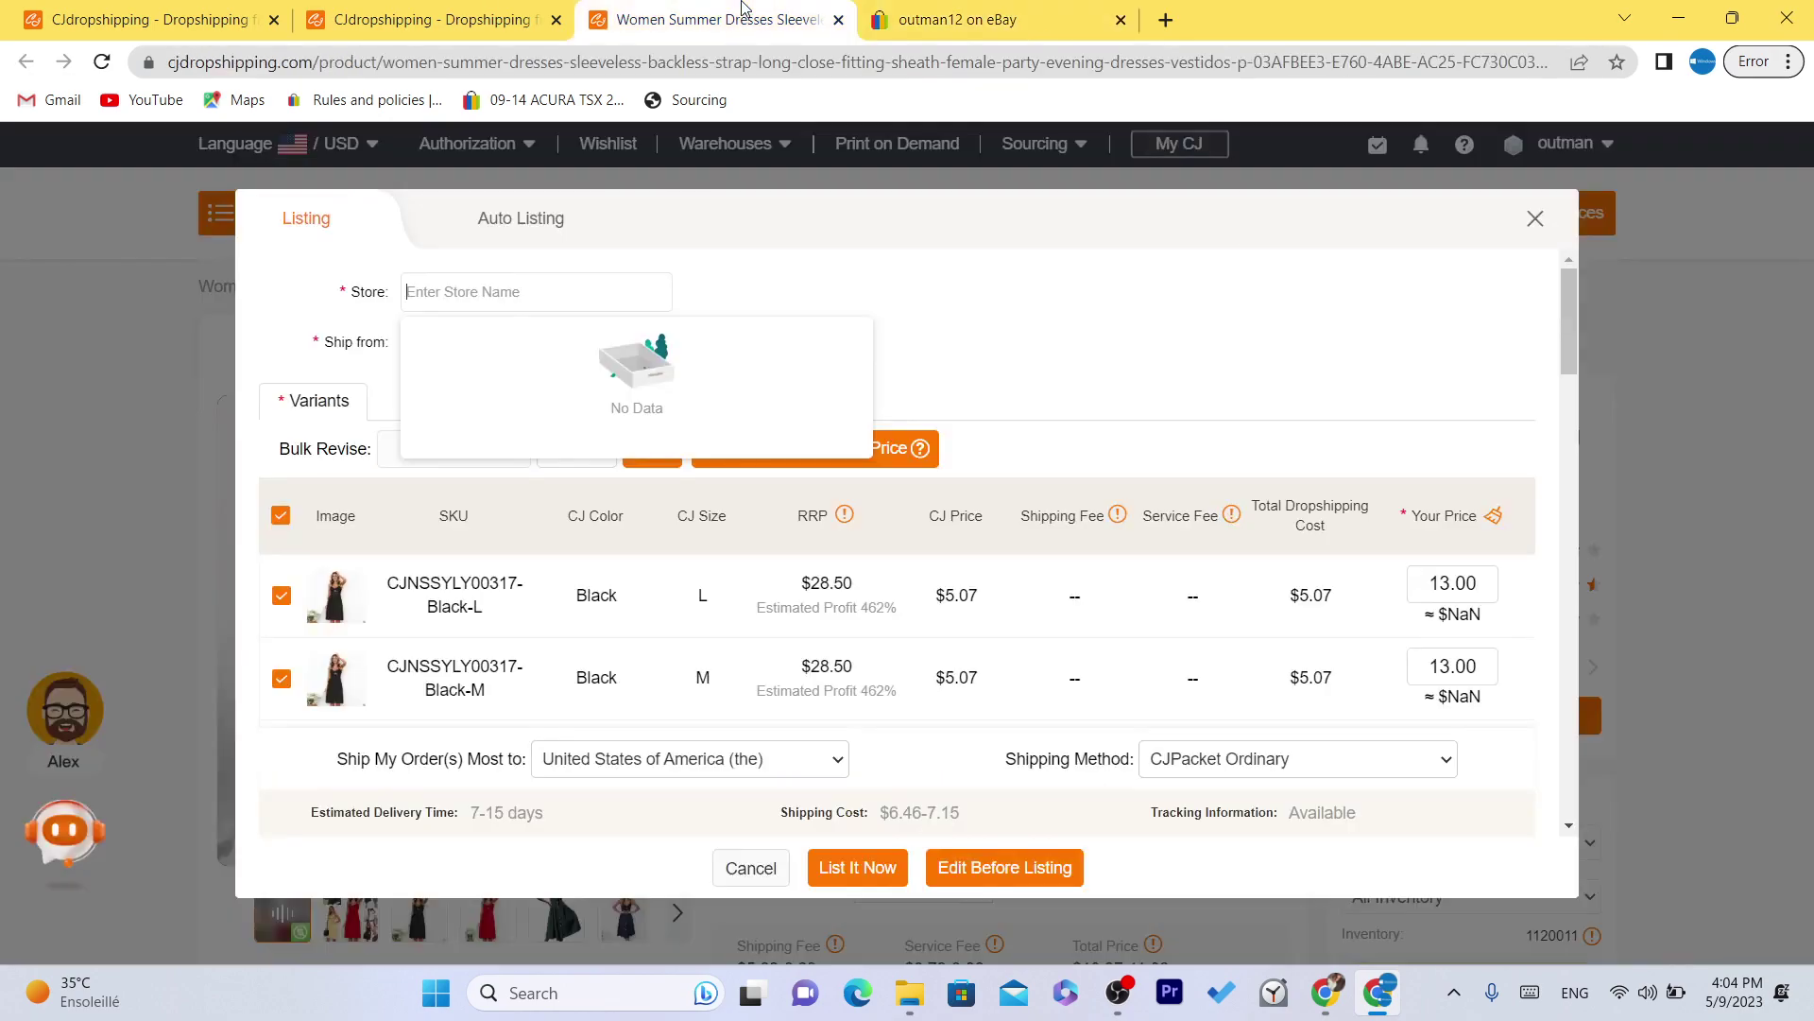
pyautogui.hotkey('ctrl', 'v')
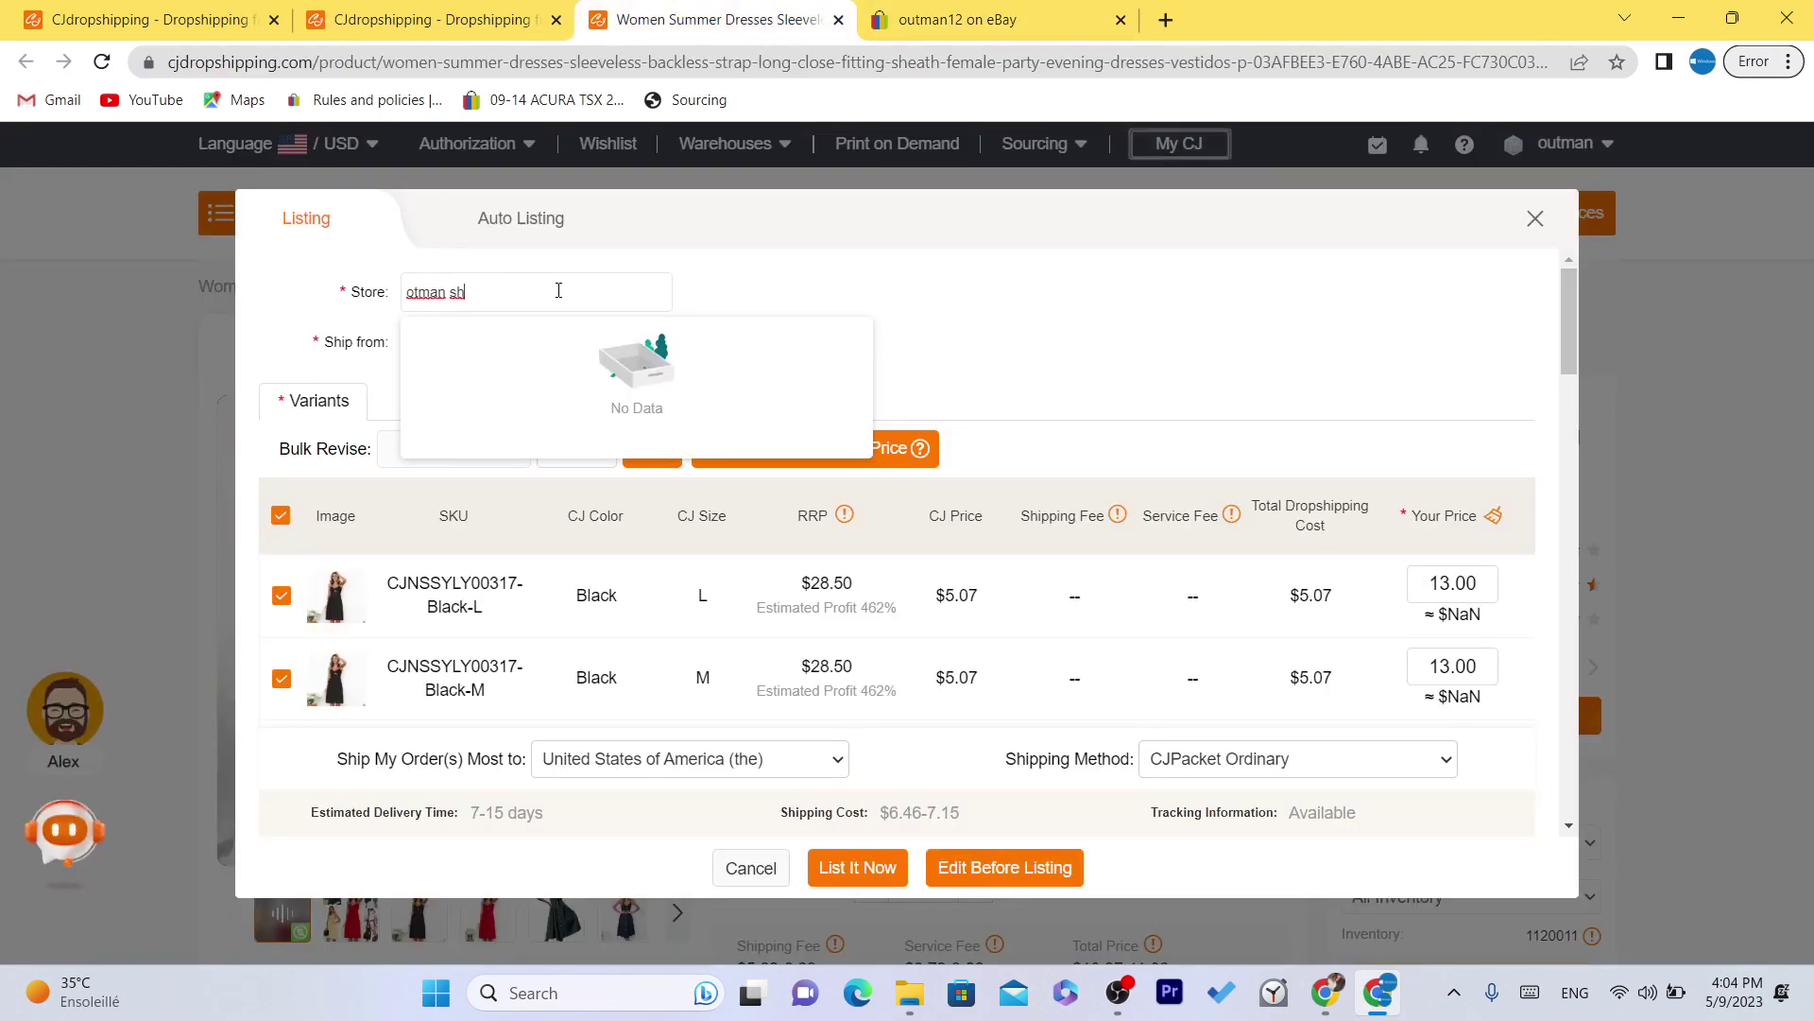
pyautogui.hotkey('ctrl', 'a')
pyautogui.click(509, 328)
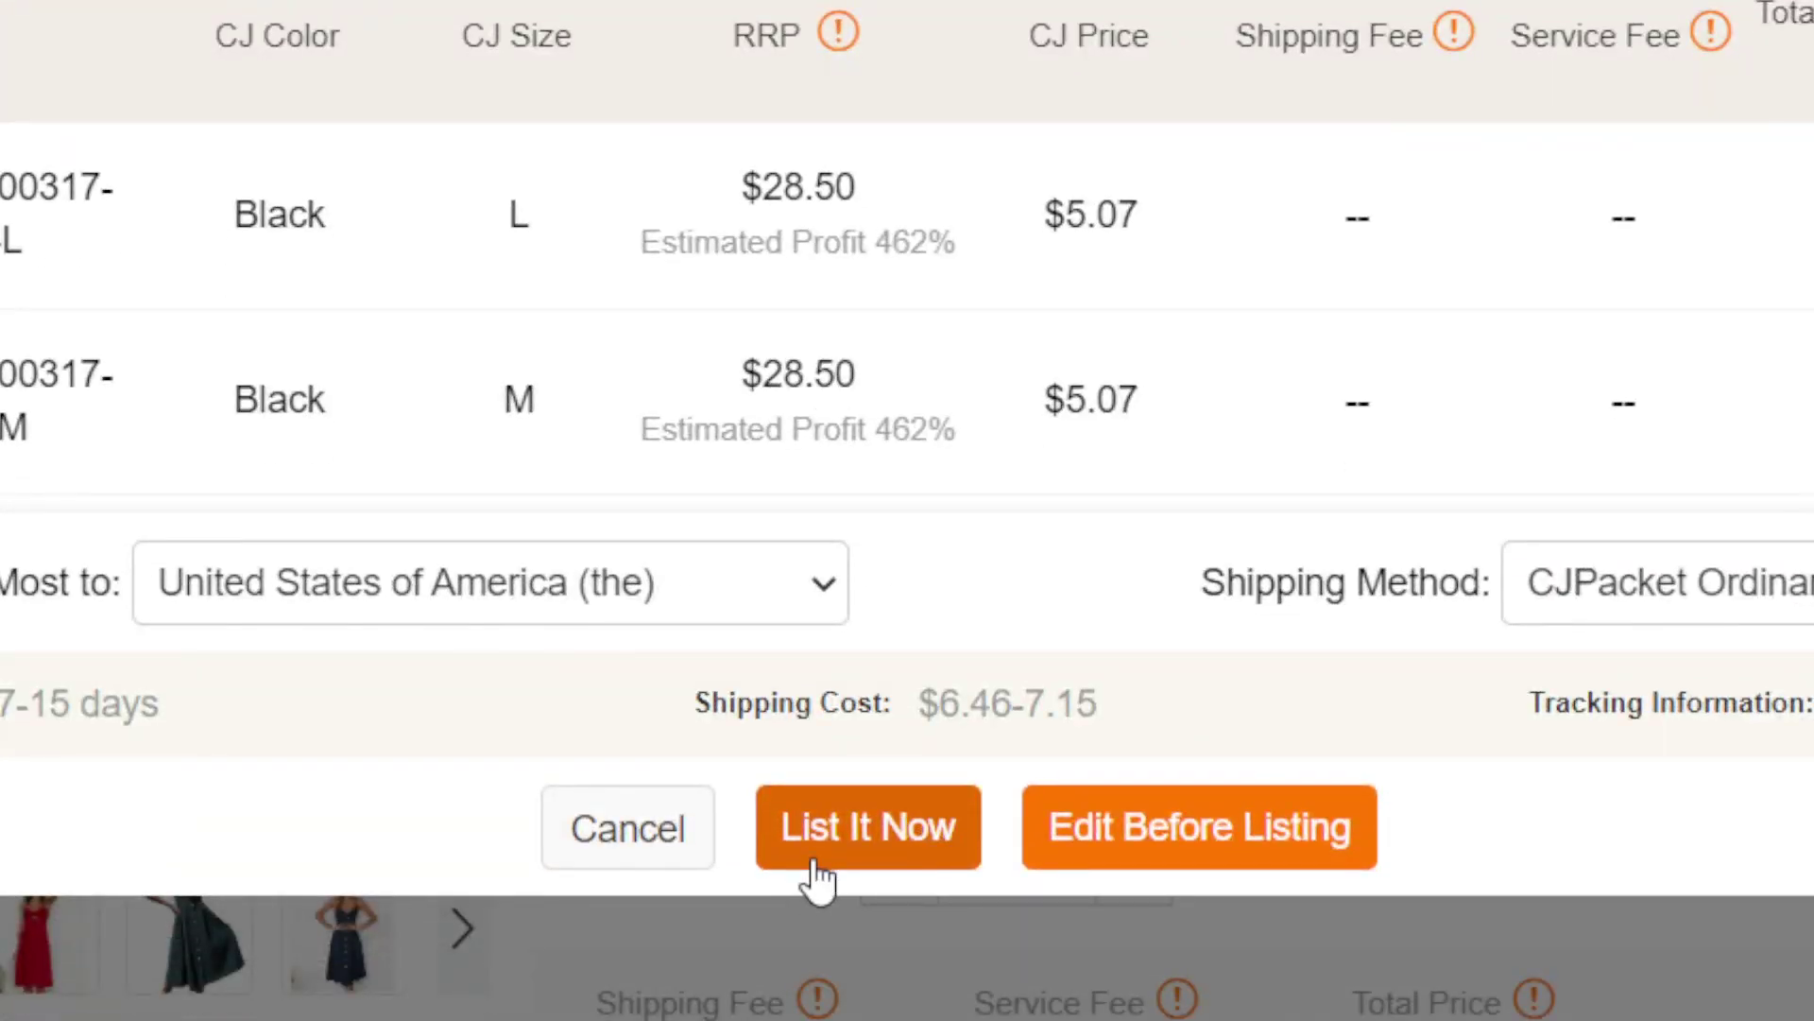
pyautogui.click(834, 879)
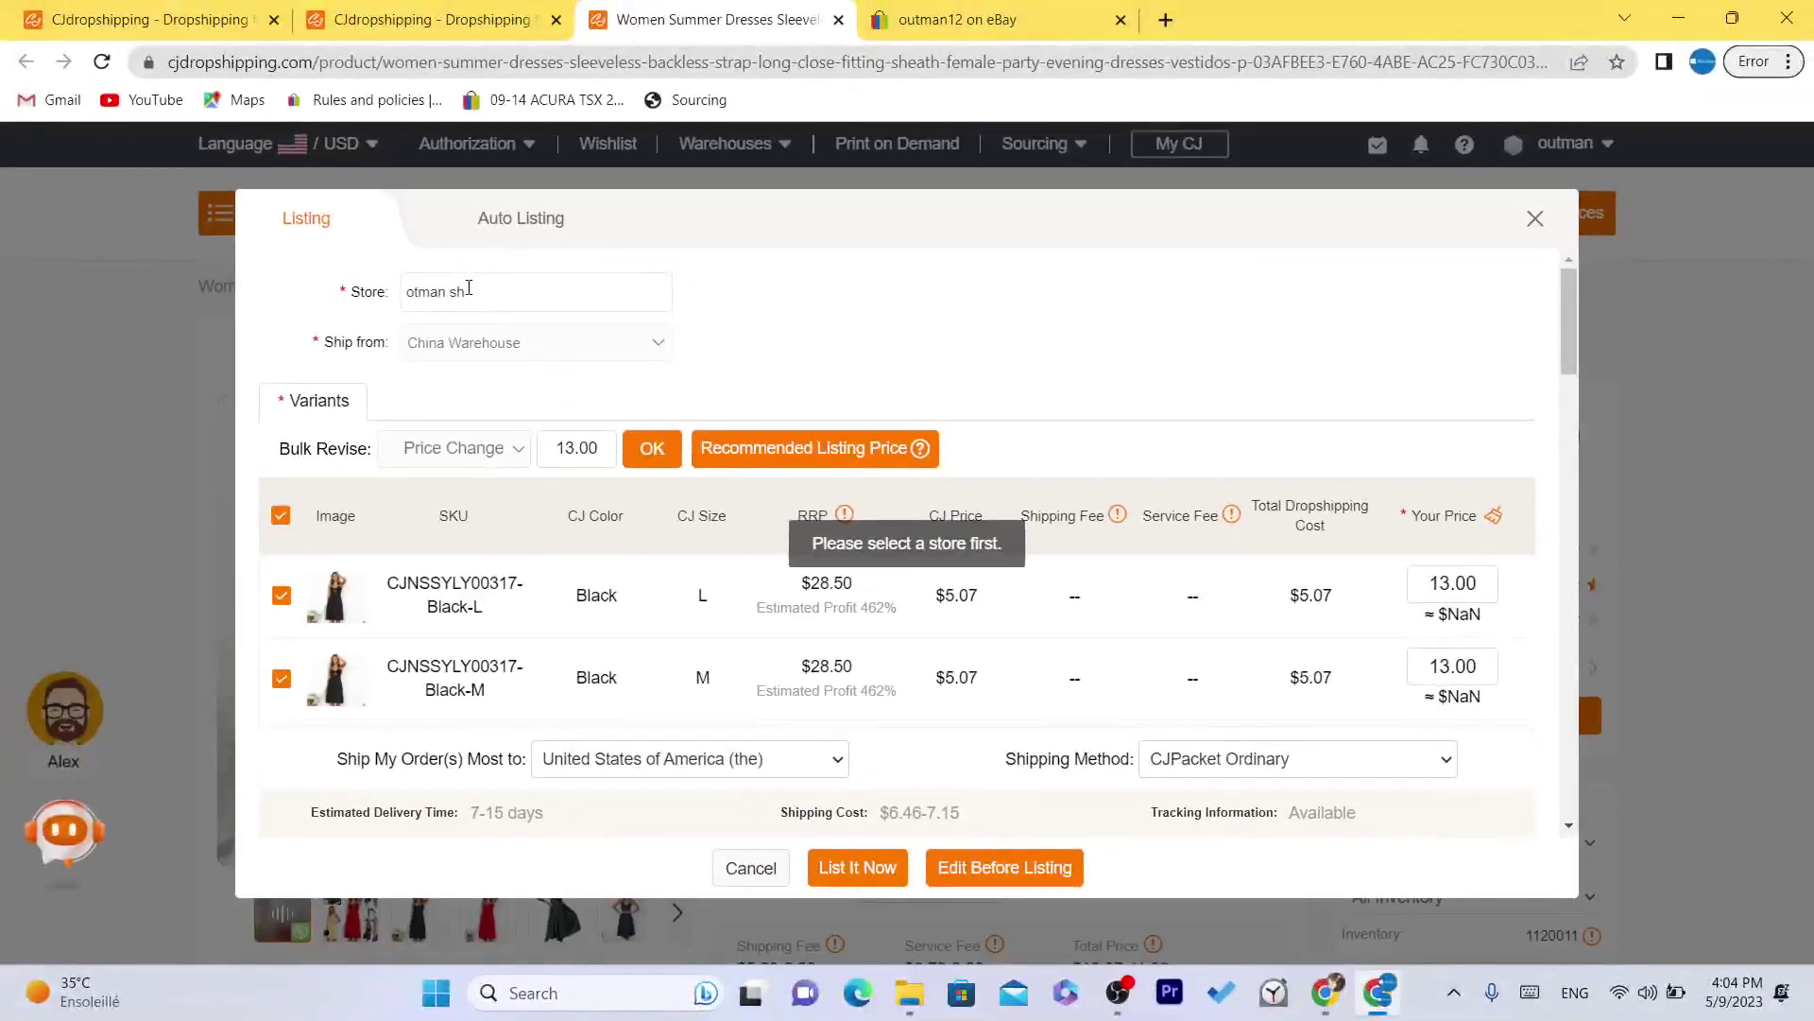
# Step: After the store is rejected, dismiss the store suggestions and reload the dress product page
pyautogui.click(469, 288)
pyautogui.hotkey('ctrl', 'a')
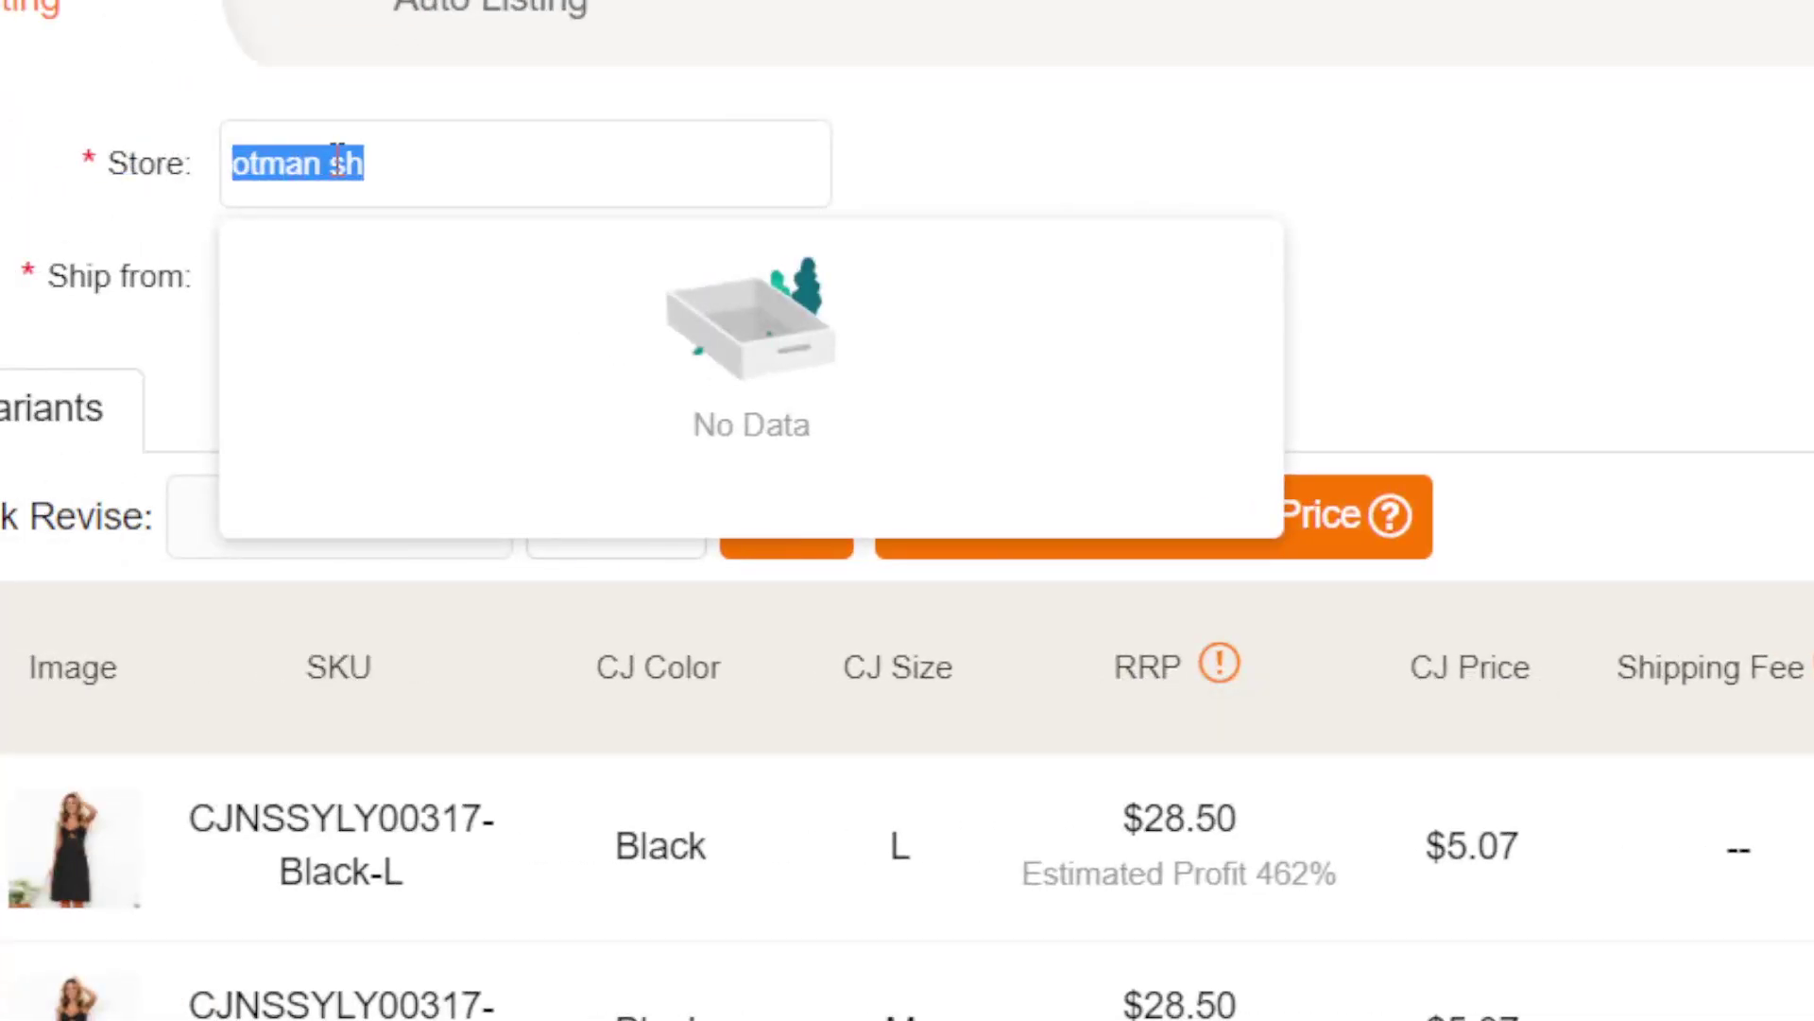
pyautogui.click(338, 159)
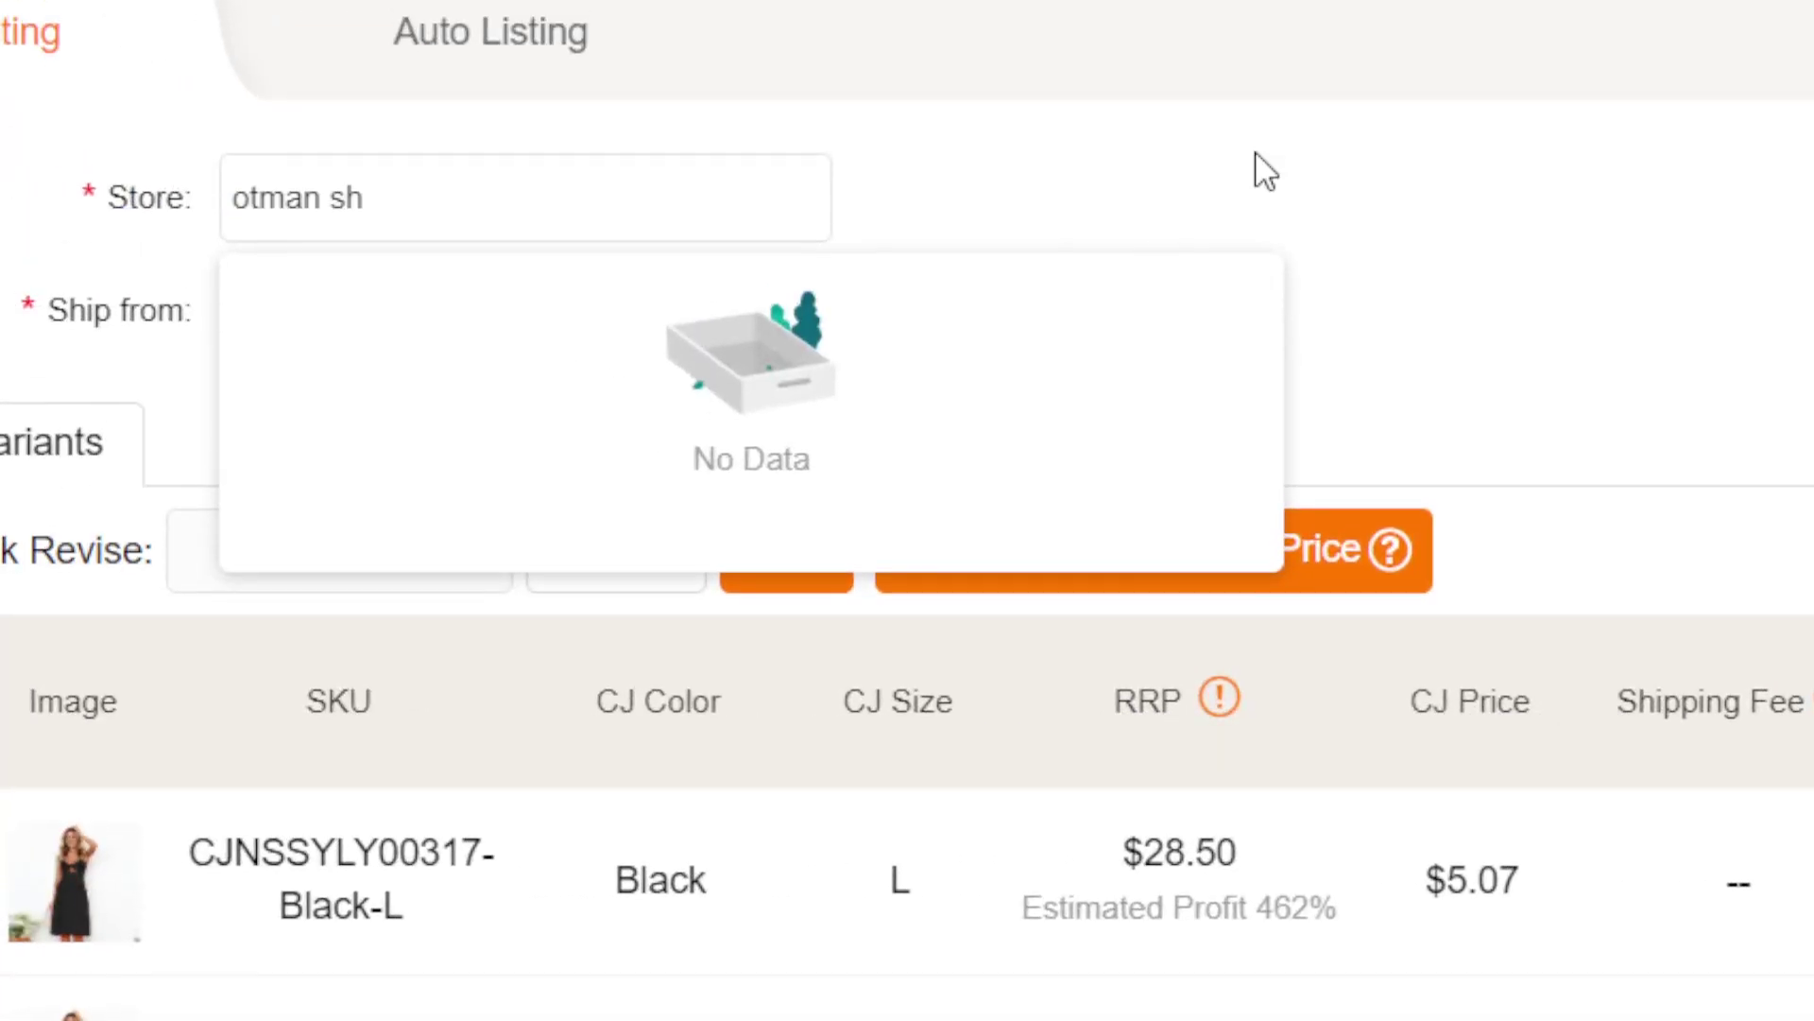
pyautogui.click(1255, 140)
pyautogui.click(264, 170)
pyautogui.hotkey('ctrl', 'a')
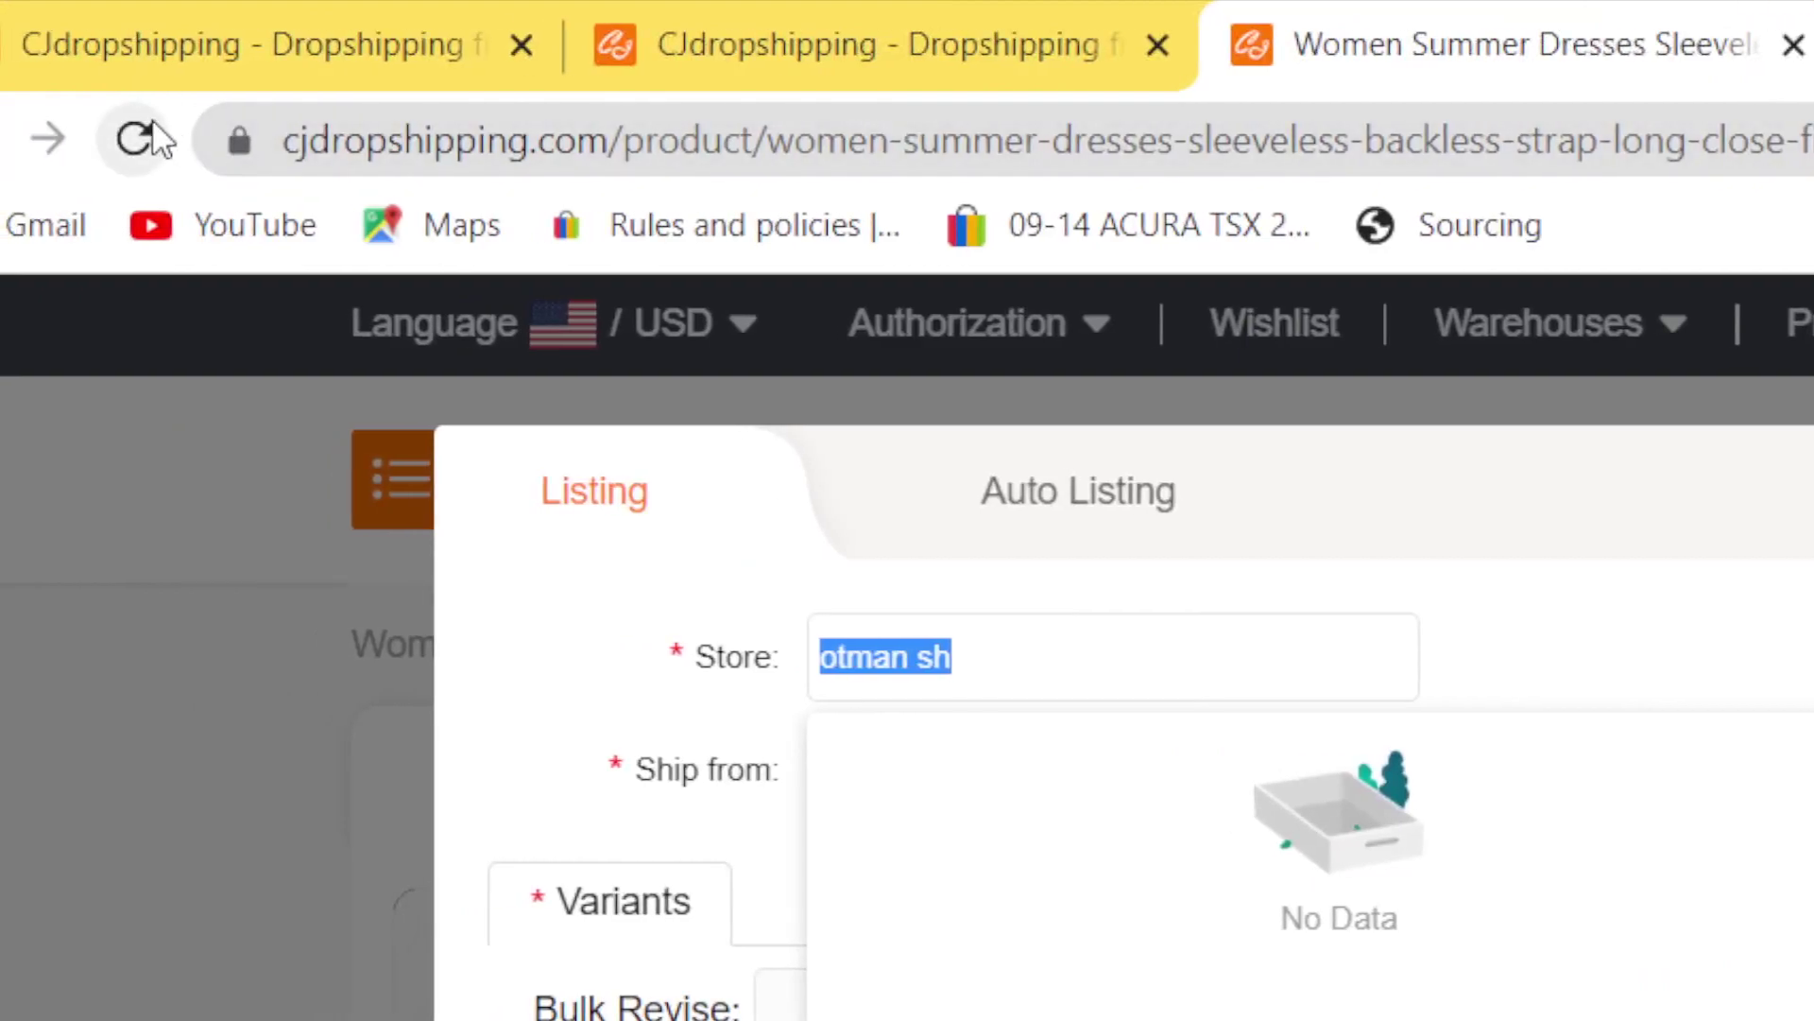
pyautogui.click(156, 140)
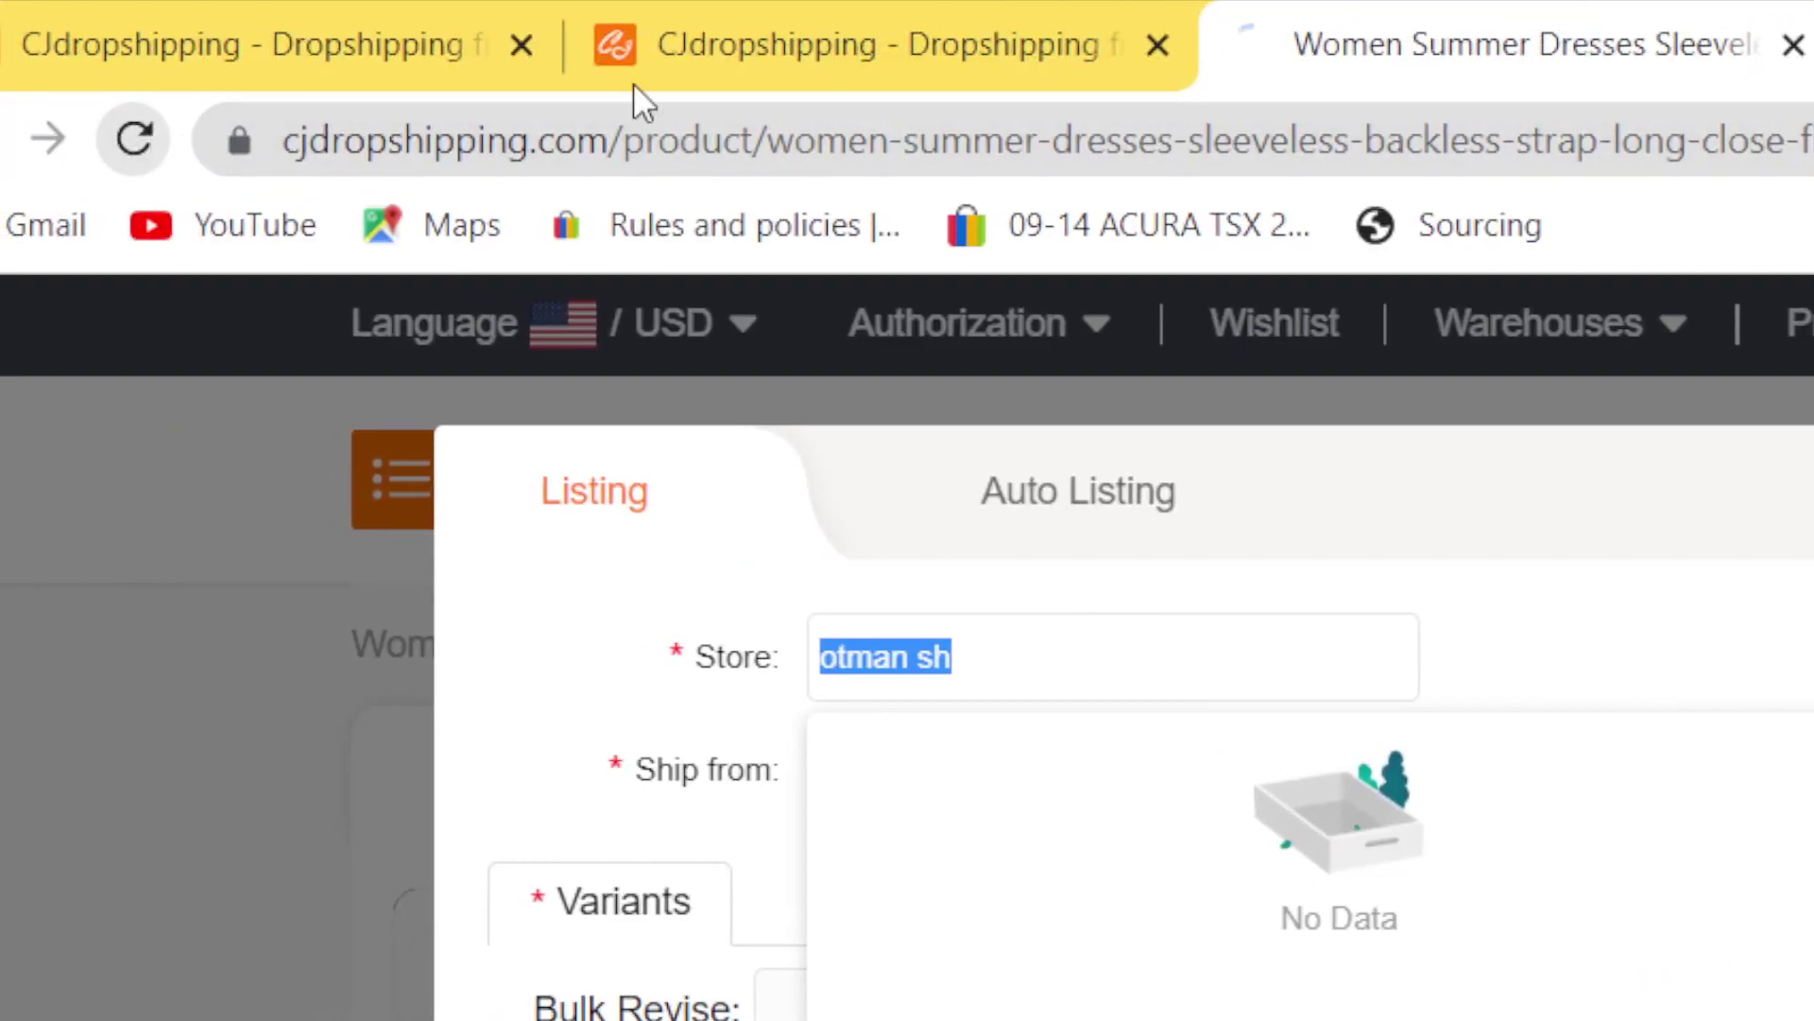
pyautogui.doubleClick(1578, 123)
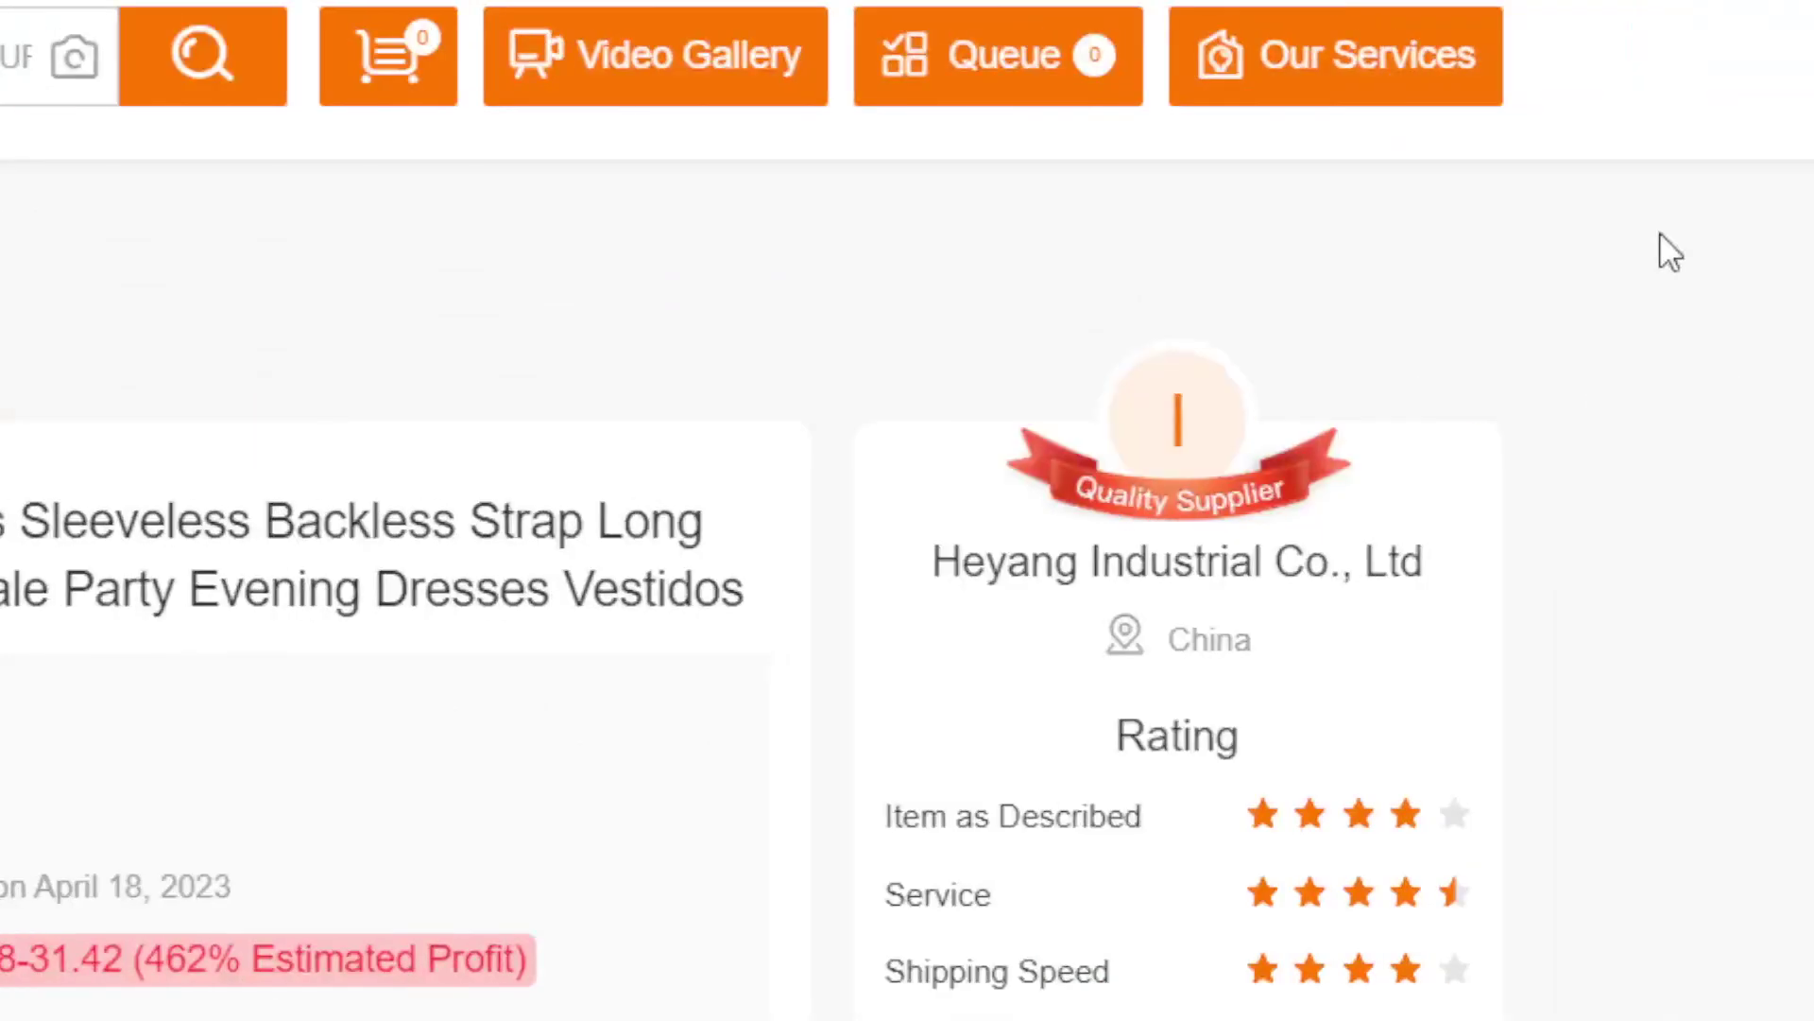
pyautogui.scroll(-10, 161, 879)
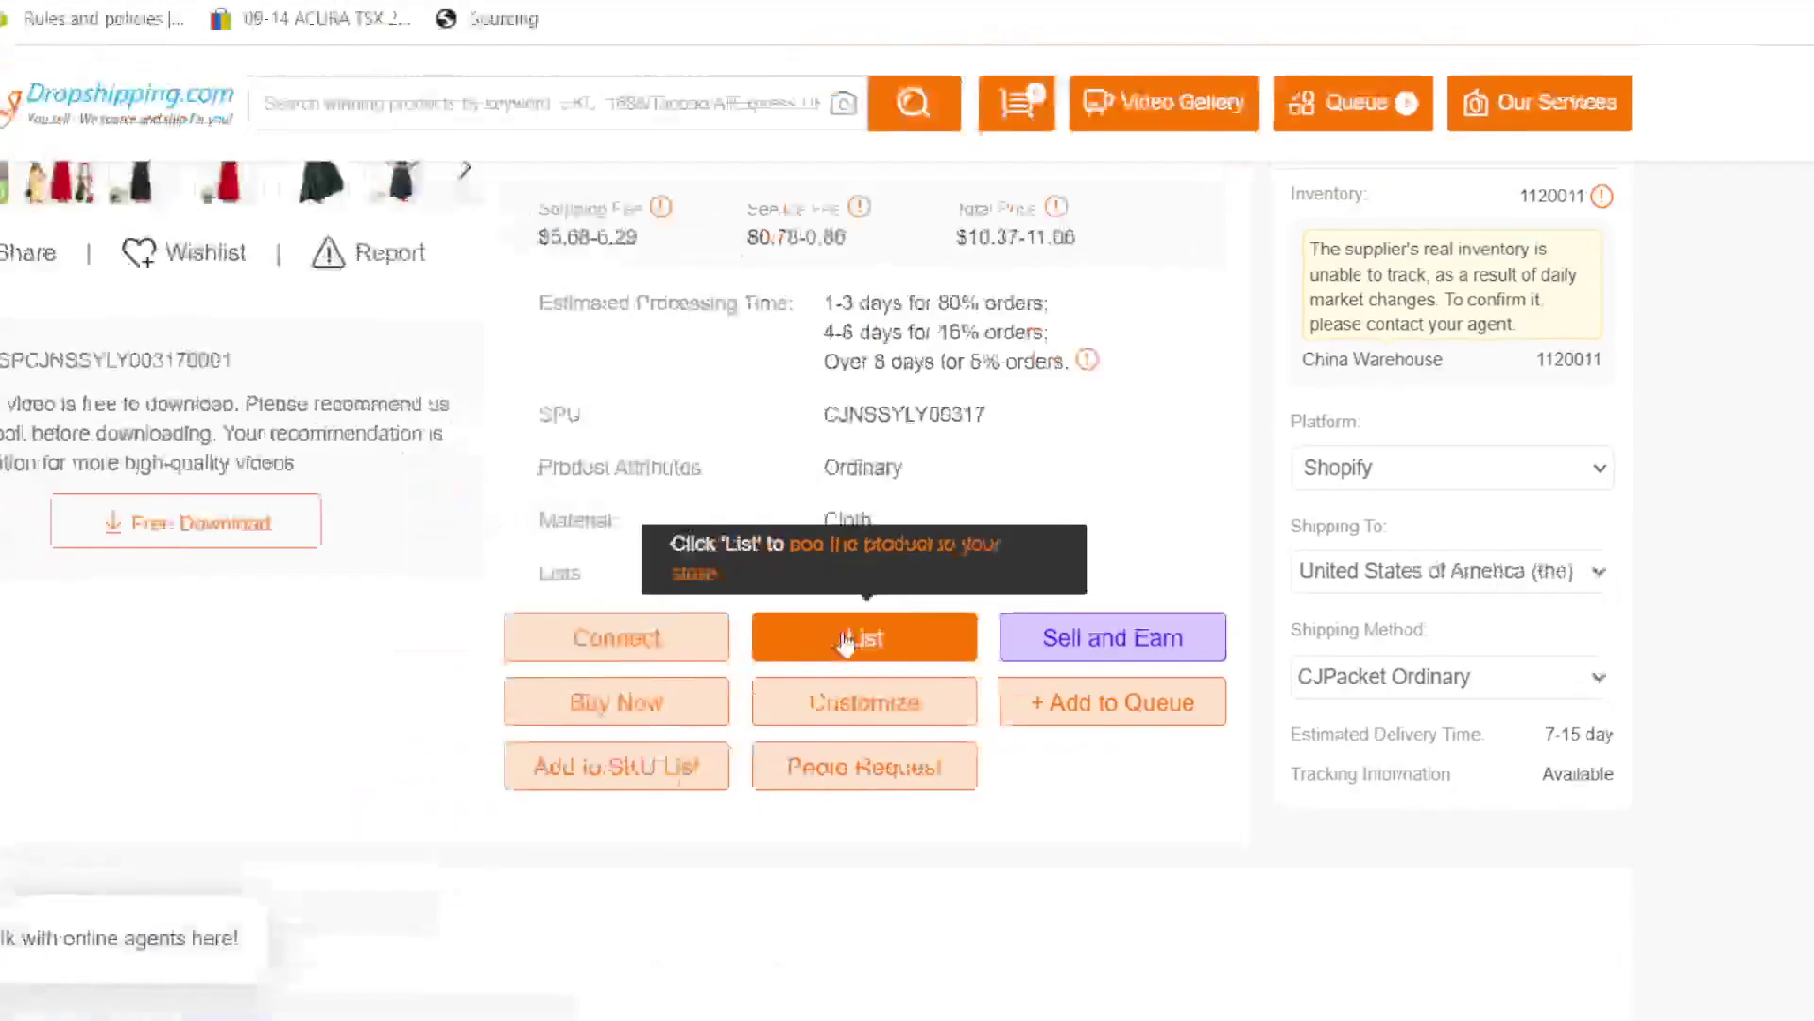
# Step: Reopen the listing form, paste the eBay store username into Store, and enter 13.00 as bulk price
pyautogui.click(309, 826)
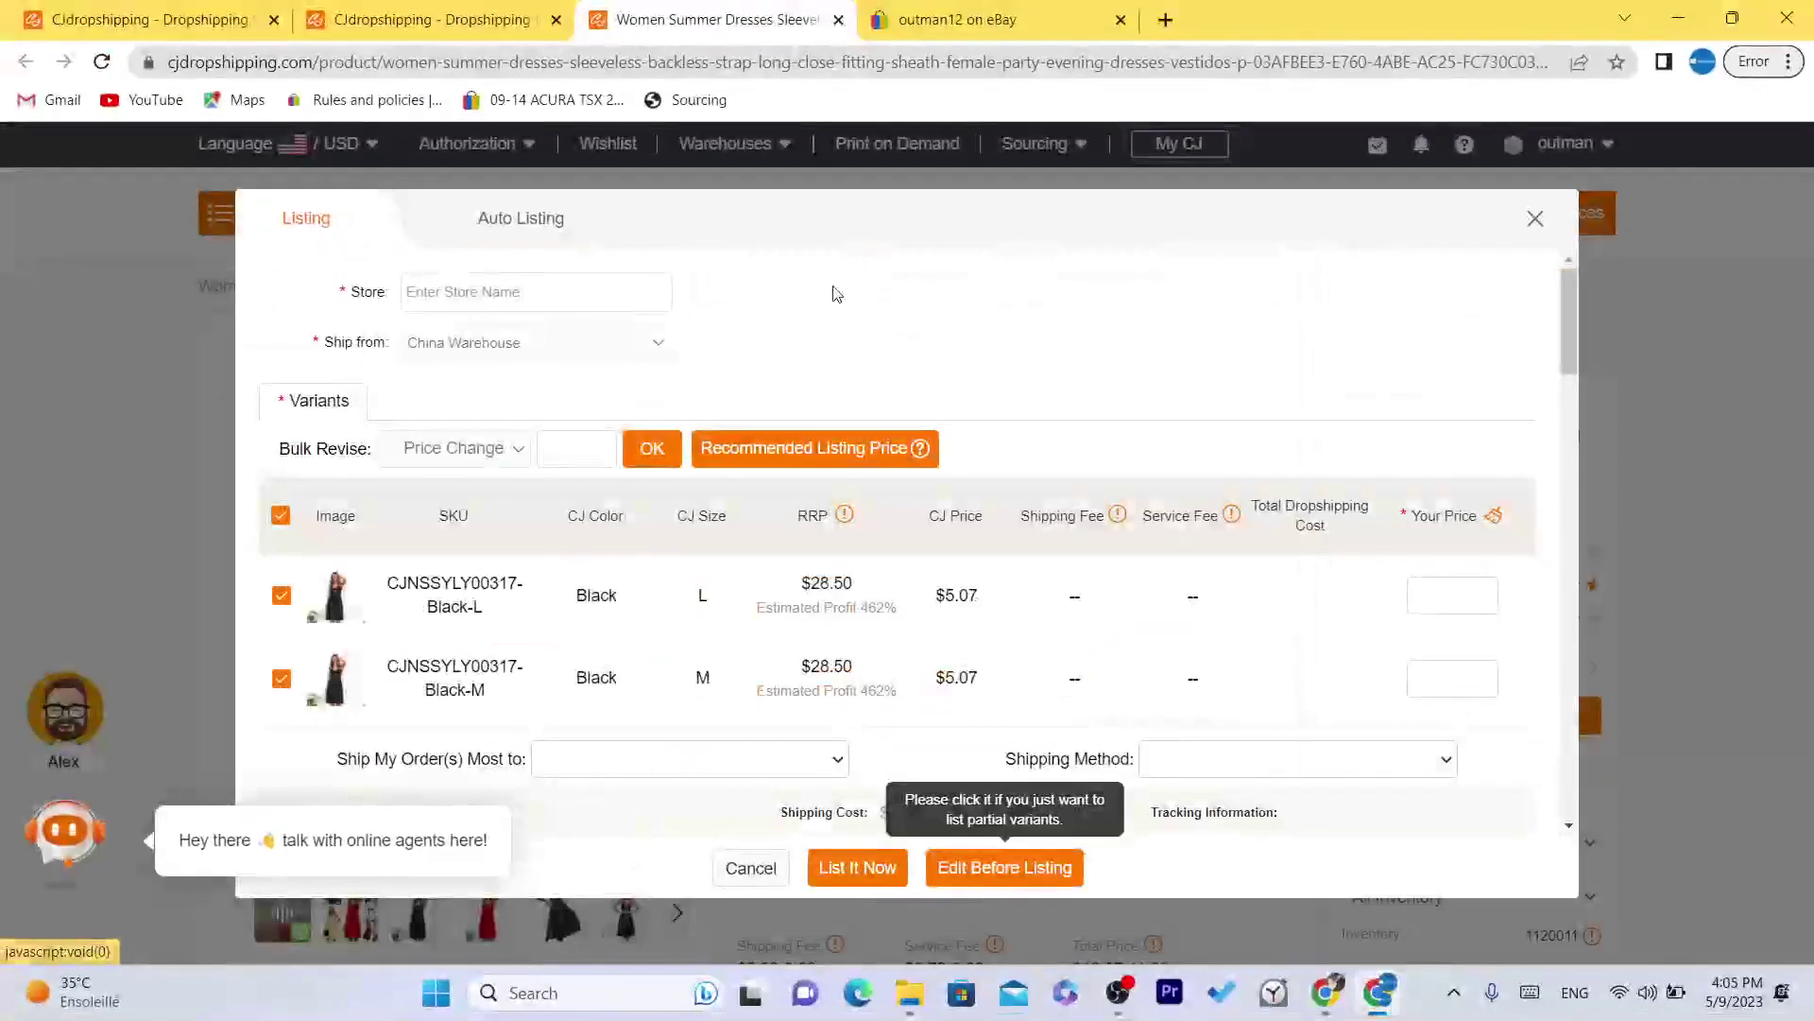
pyautogui.click(475, 302)
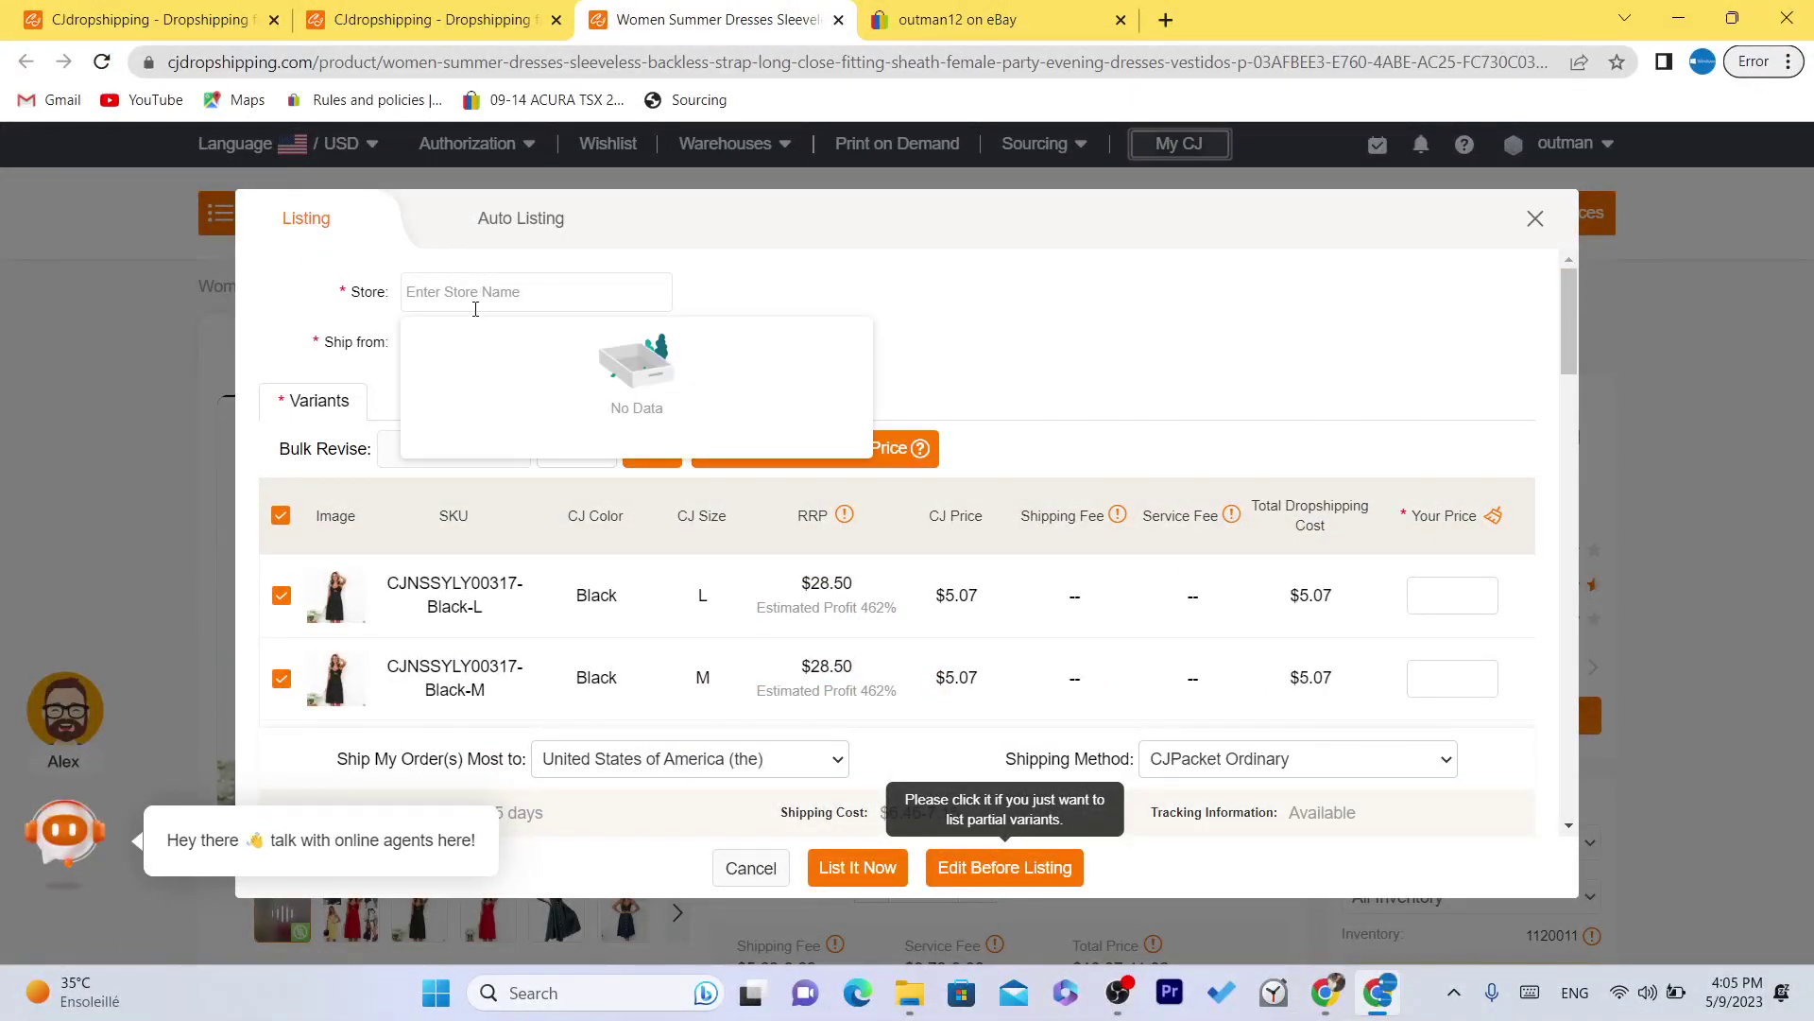
pyautogui.click(915, 10)
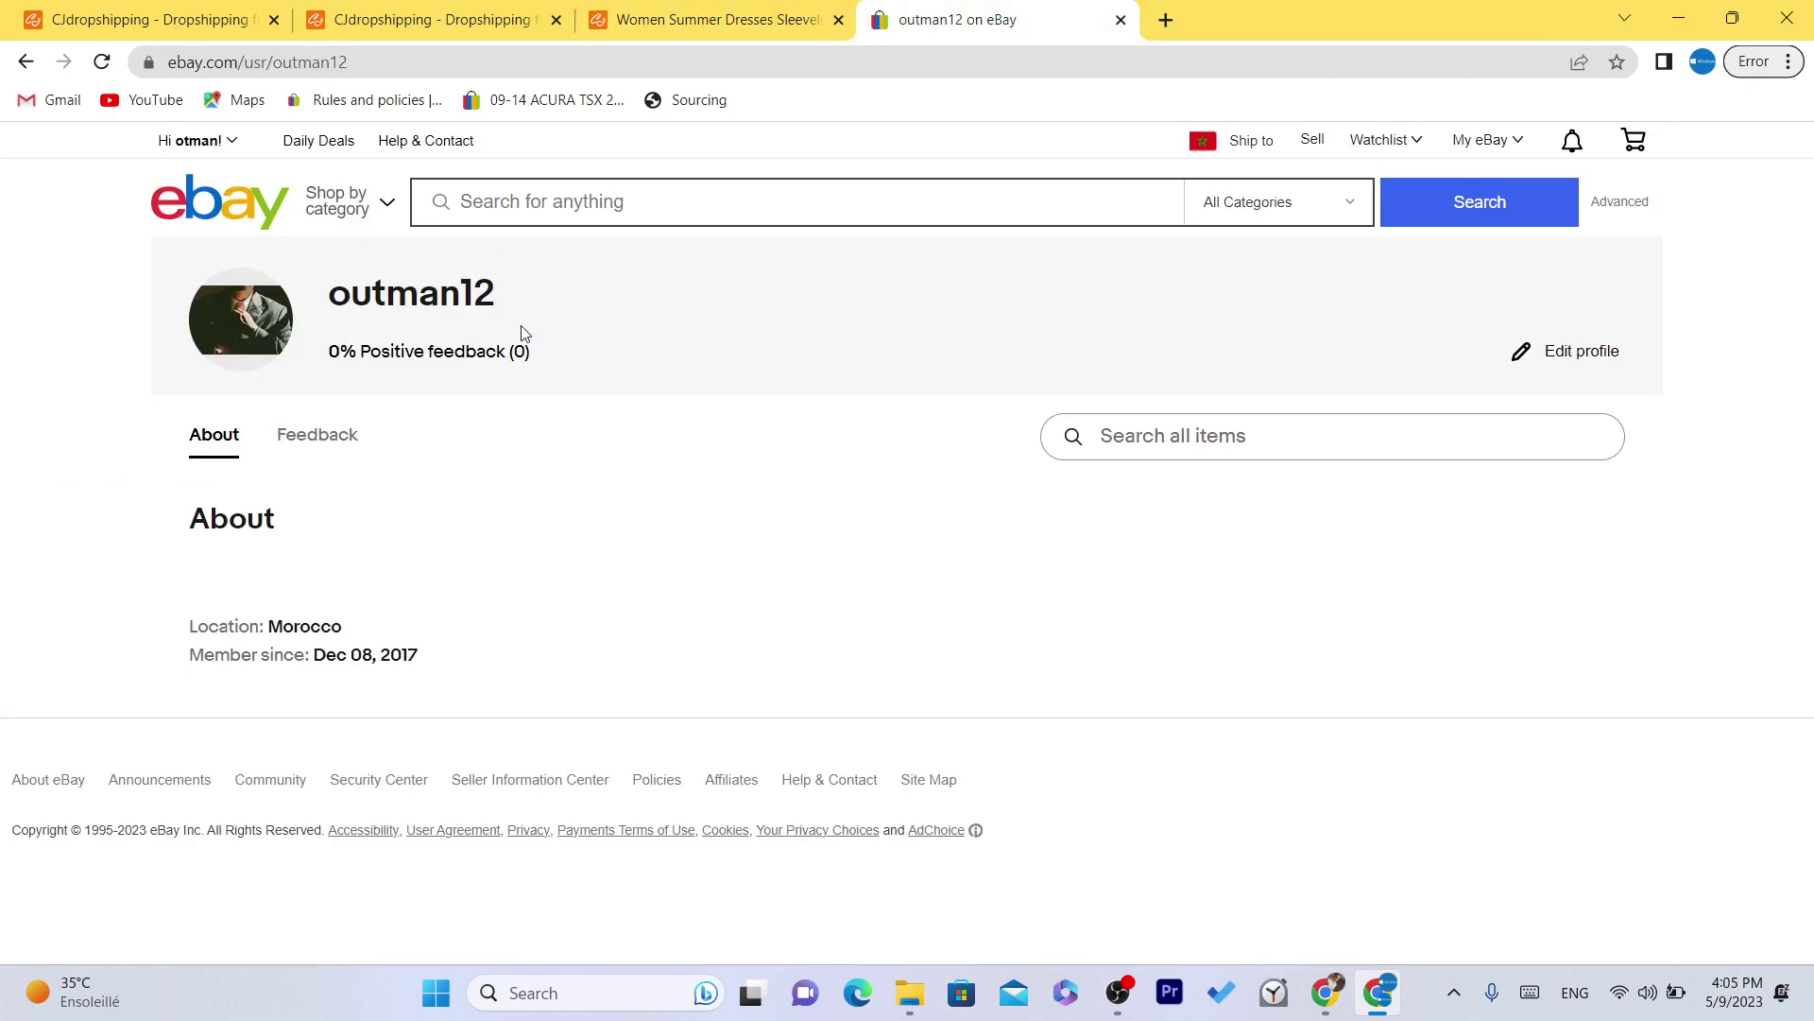
pyautogui.doubleClick(512, 303)
pyautogui.hotkey('ctrl', 'c')
pyautogui.click(756, 17)
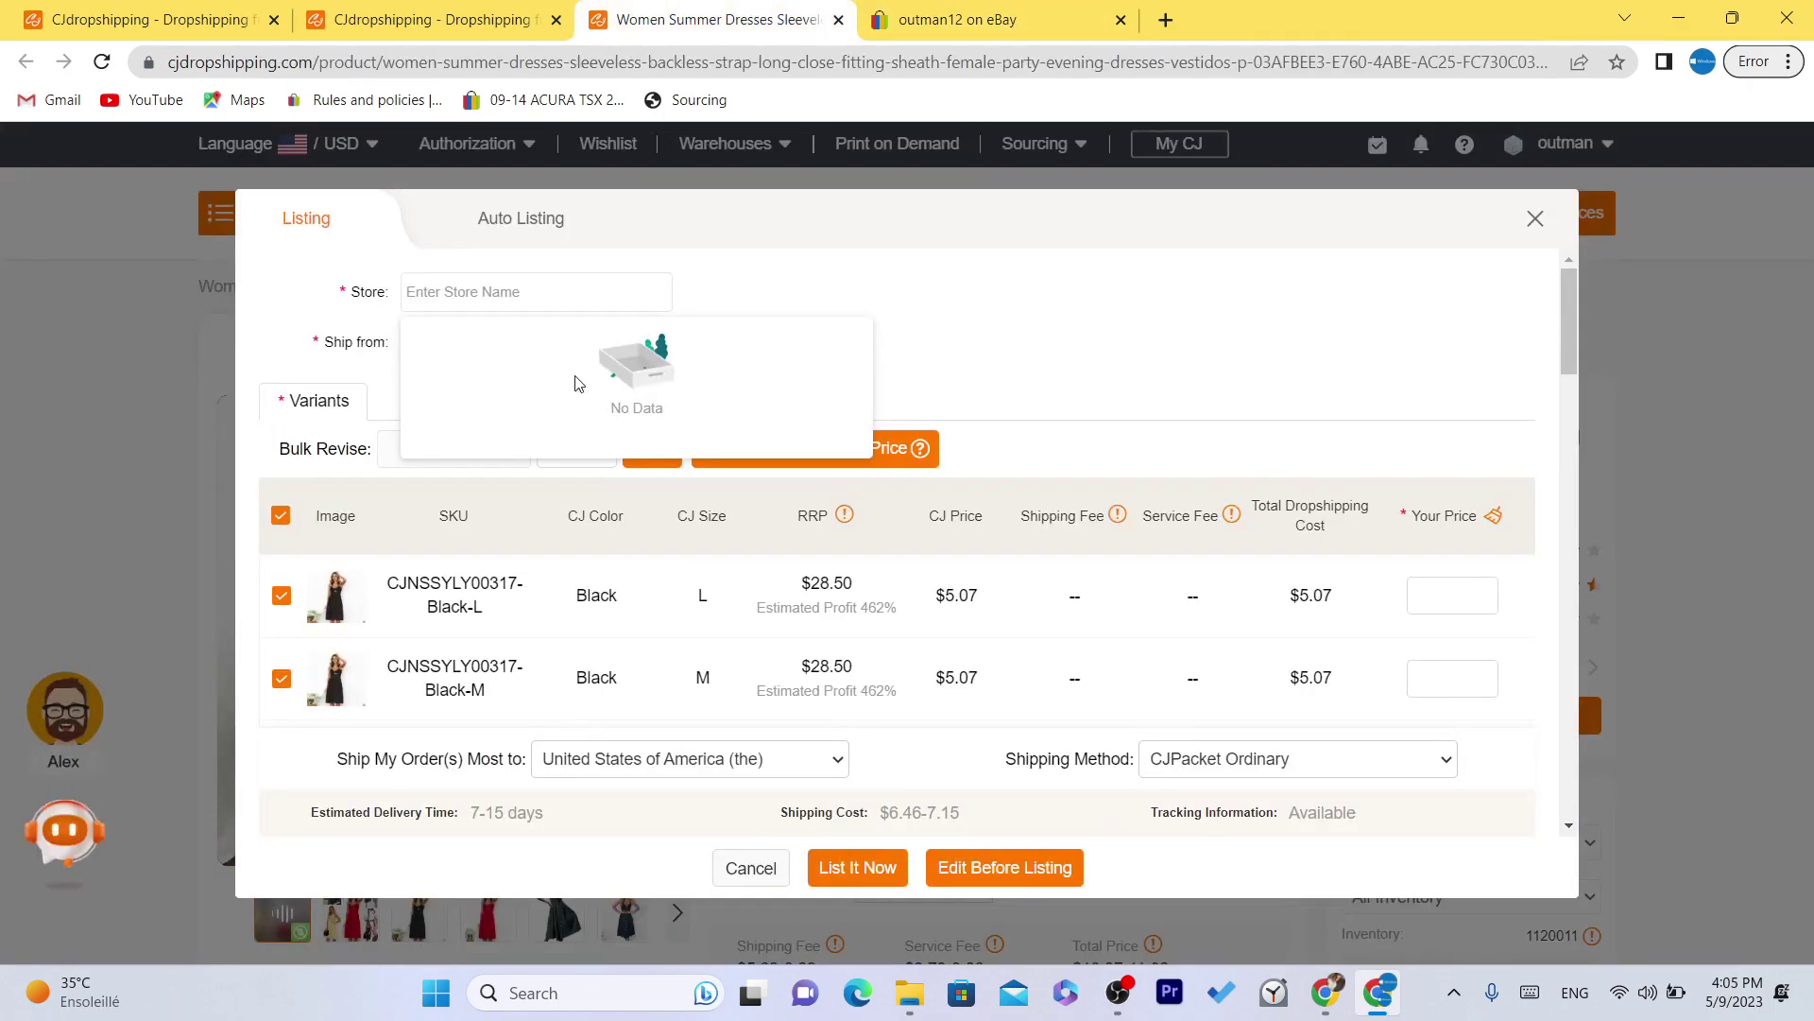
pyautogui.click(446, 288)
pyautogui.hotkey('ctrl', 'v')
pyautogui.hotkey('ctrl', 'a')
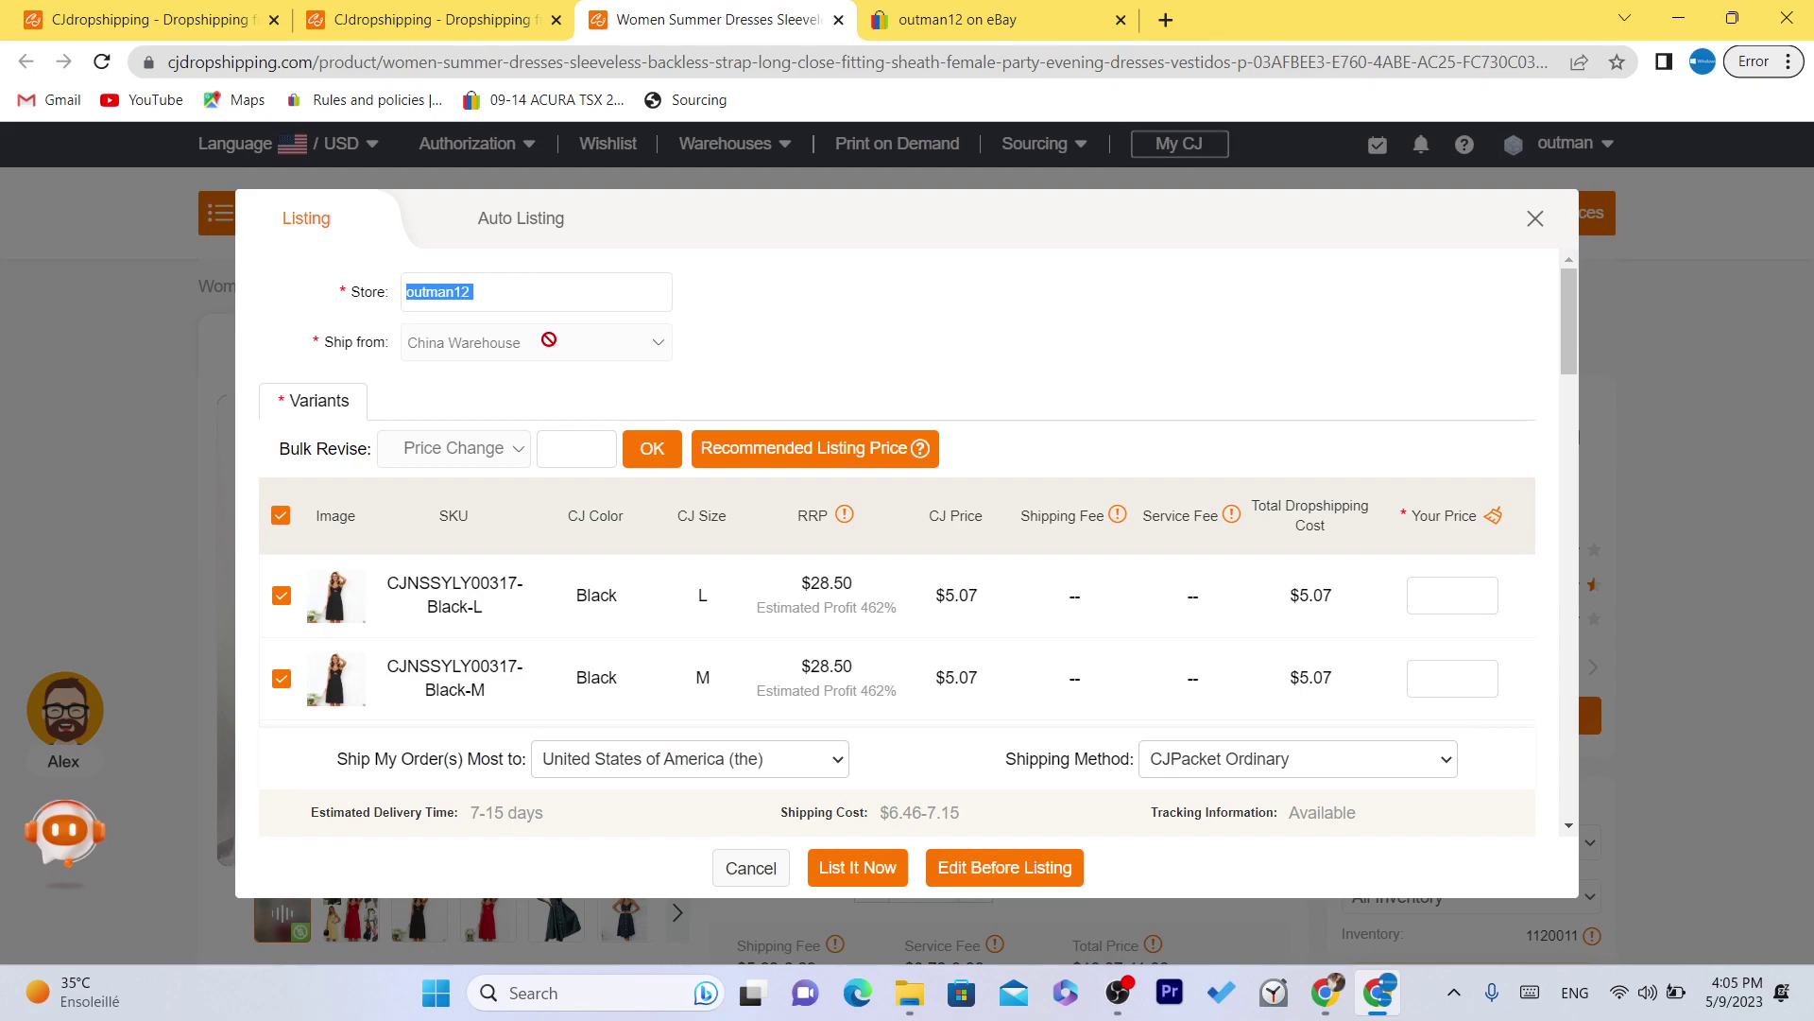
pyautogui.click(572, 456)
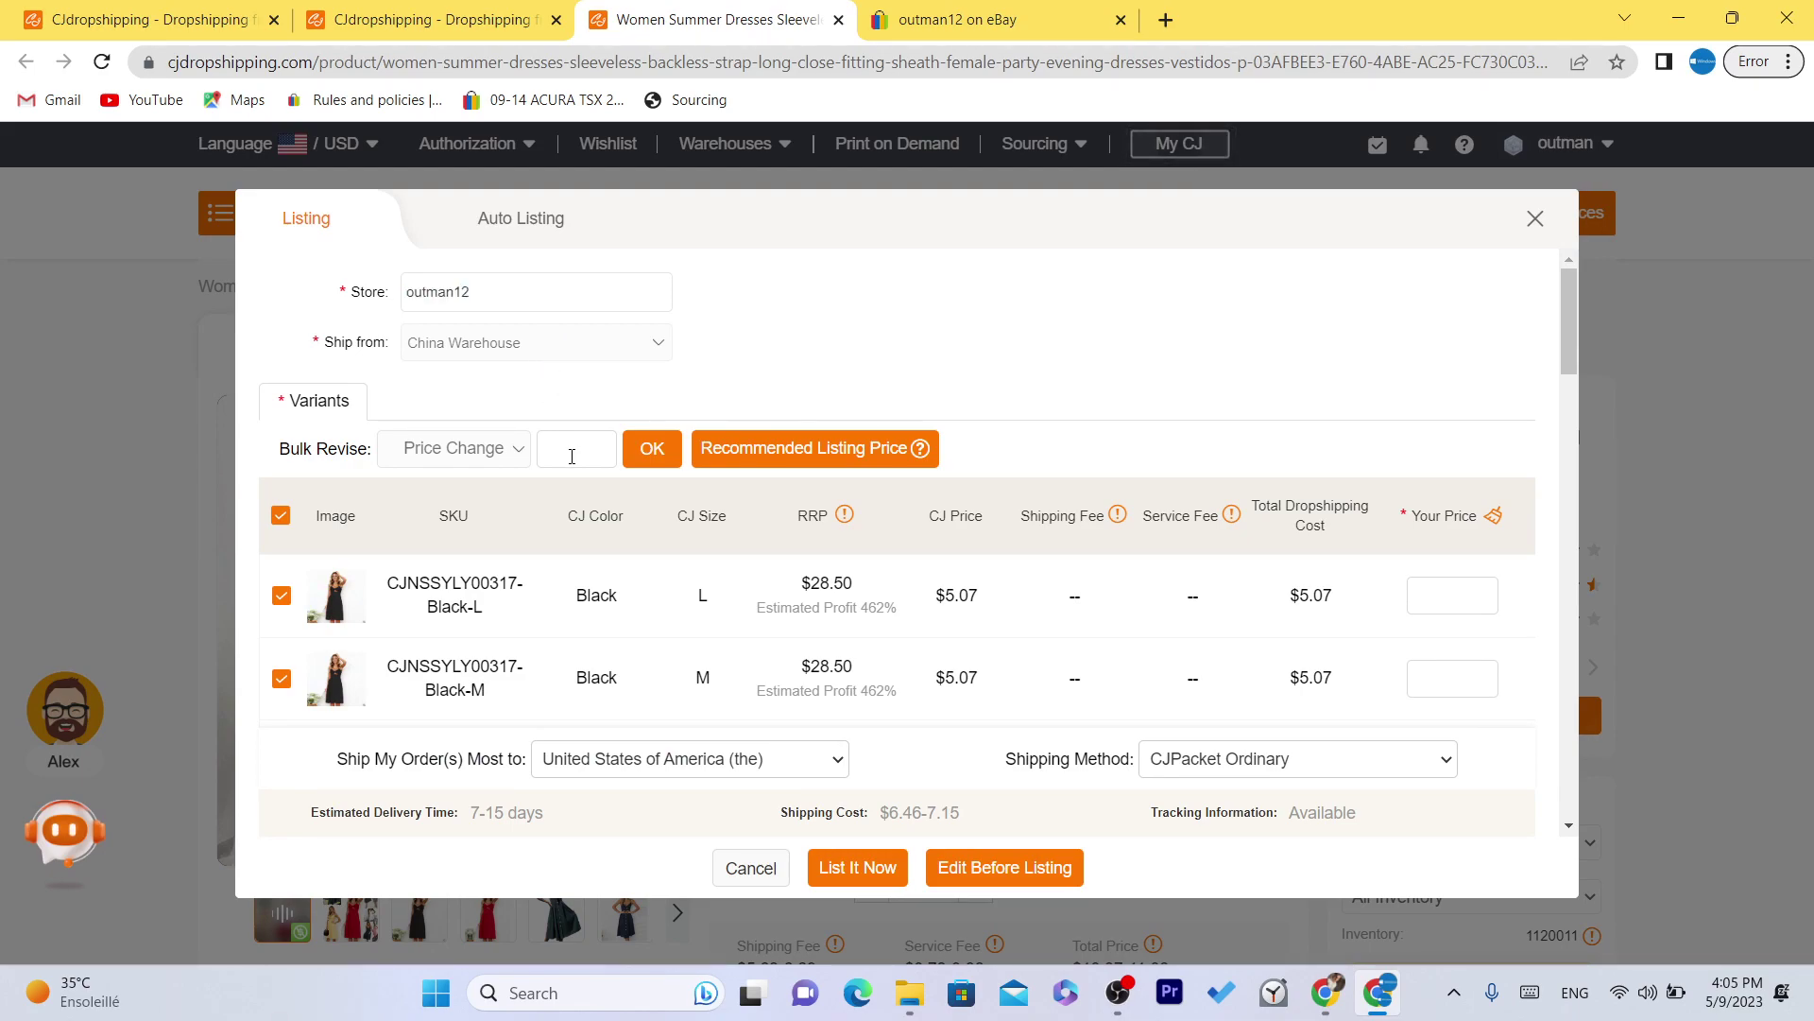
pyautogui.write('13.00')
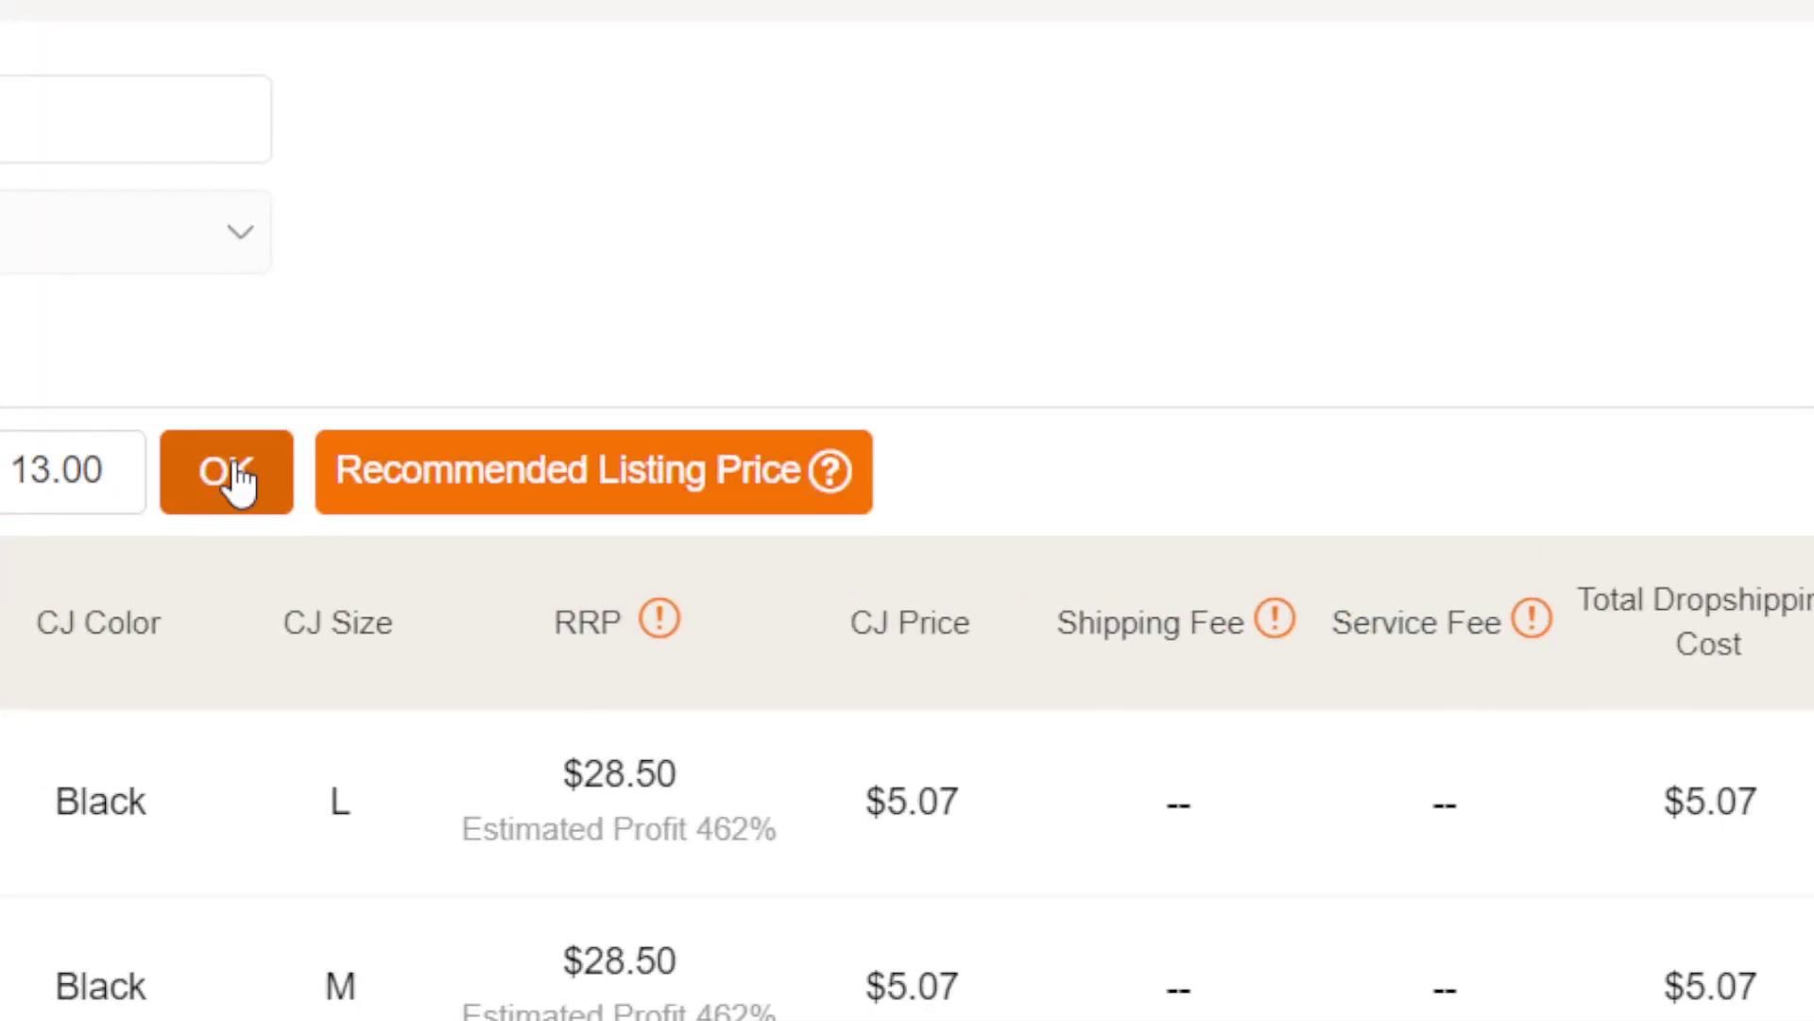
# Step: Apply the 13.00 price to all variants and choose CJPacket Sensitive as the shipping method
pyautogui.click(232, 473)
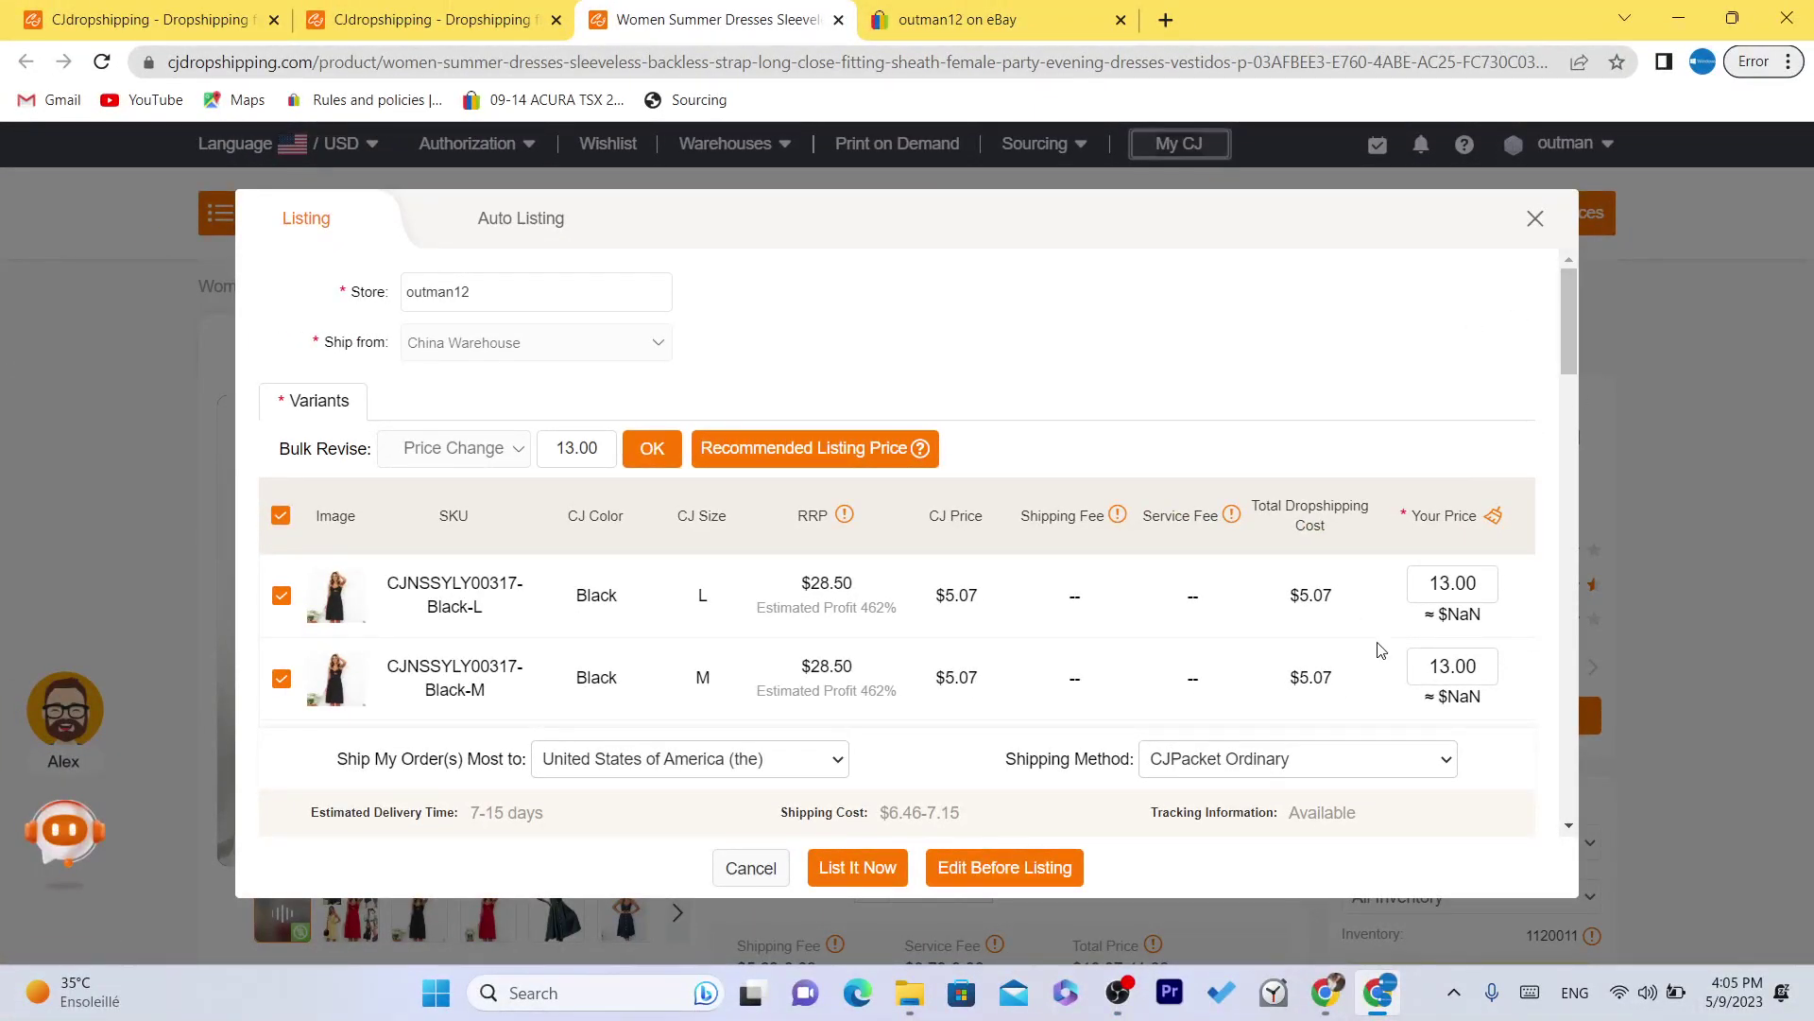
pyautogui.click(1189, 773)
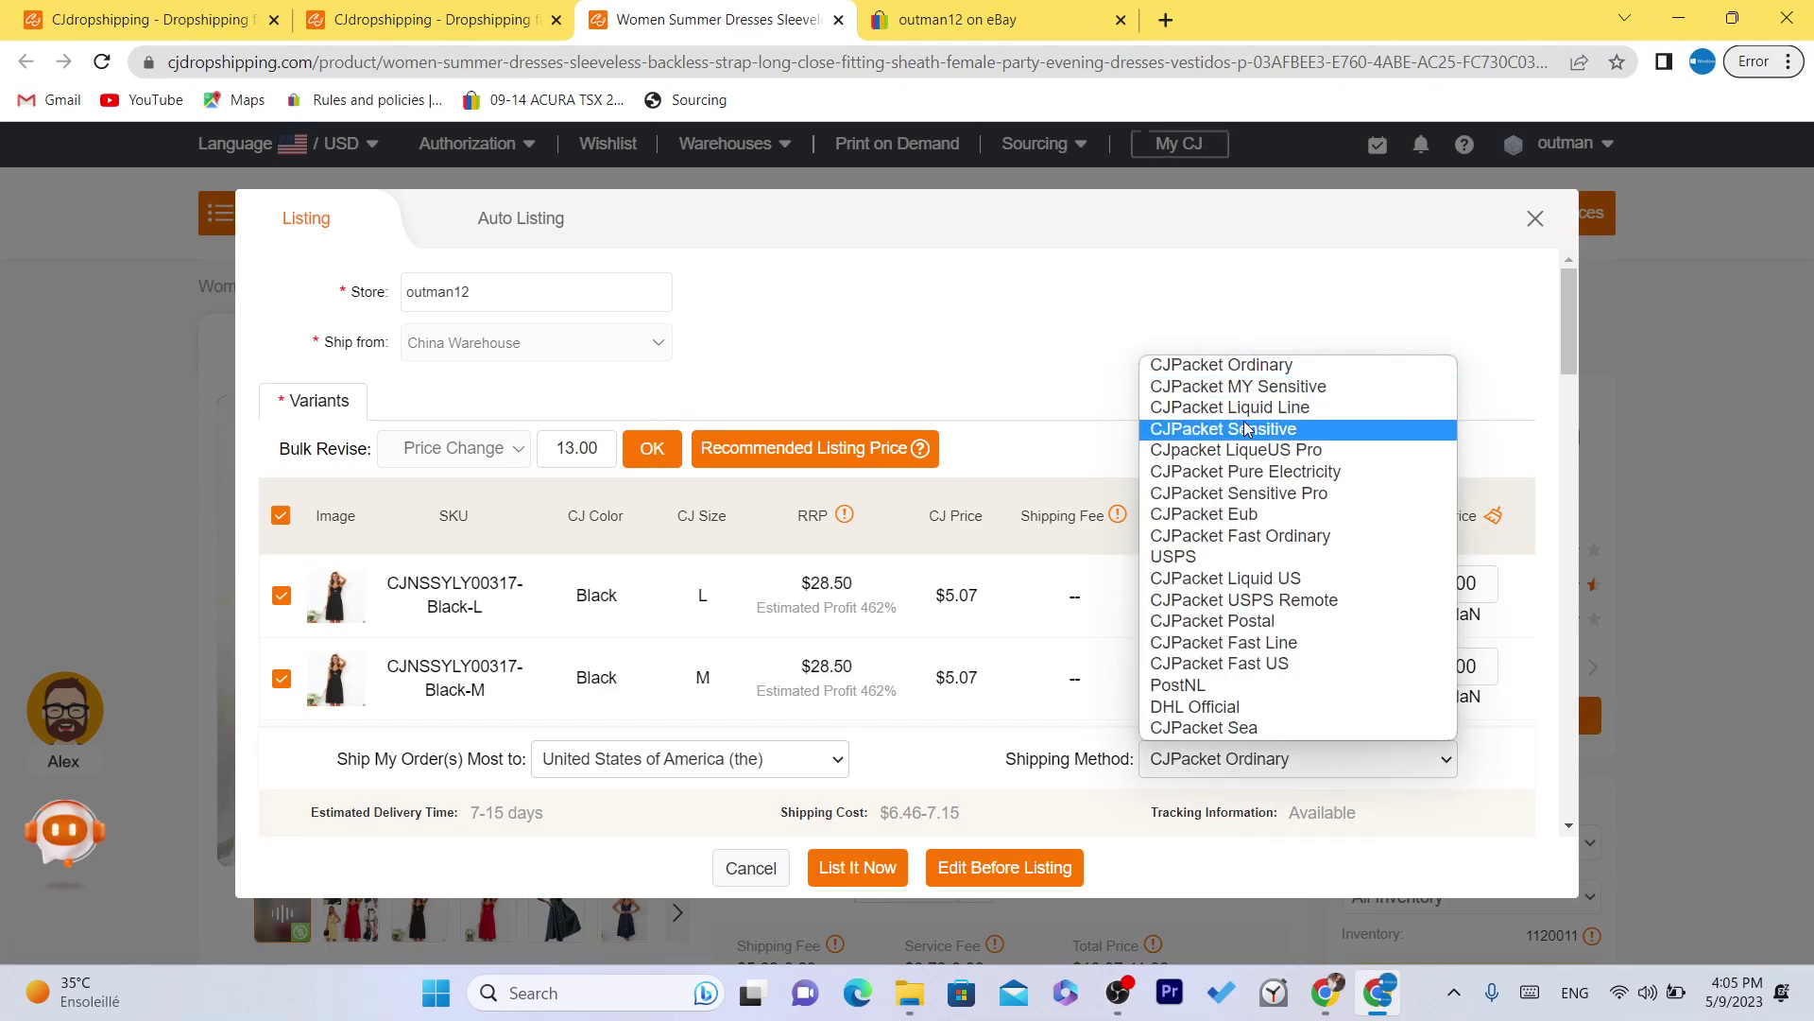
pyautogui.click(1188, 430)
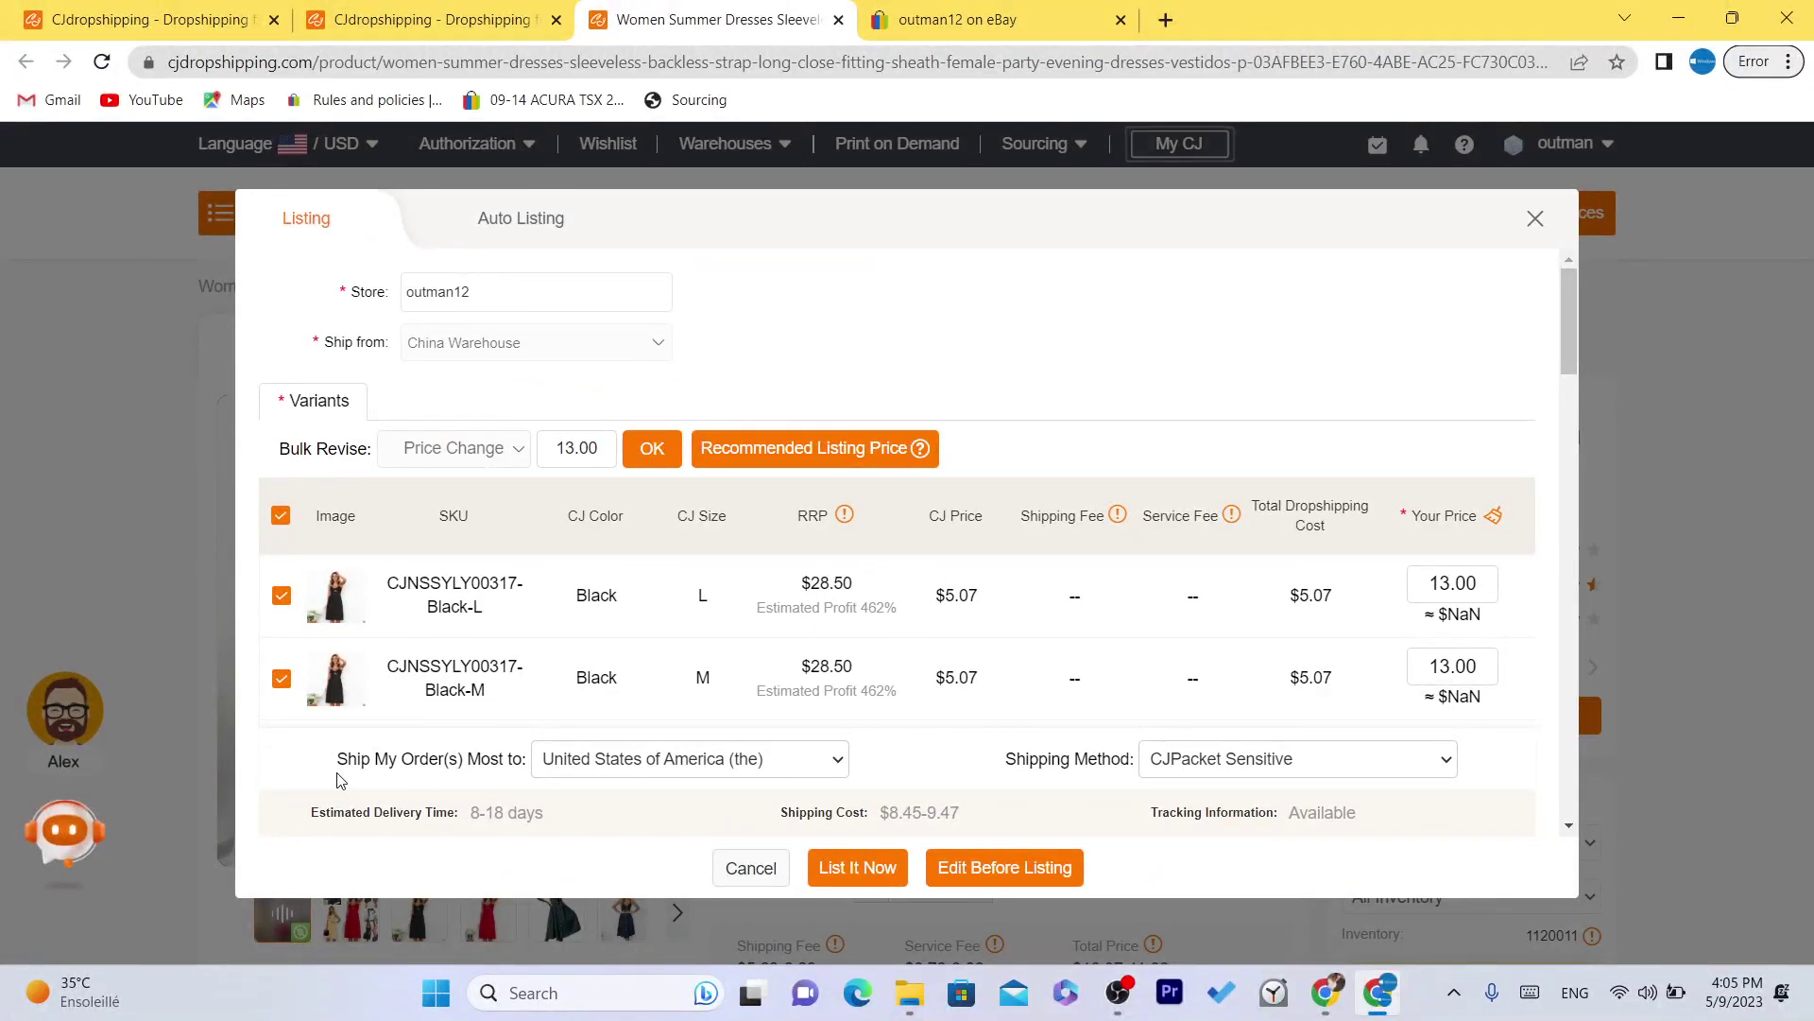
# Step: Keep United States as the Ship My Order(s) Most to destination
pyautogui.moveTo(338, 766); pyautogui.dragTo(527, 761)
pyautogui.click(652, 768)
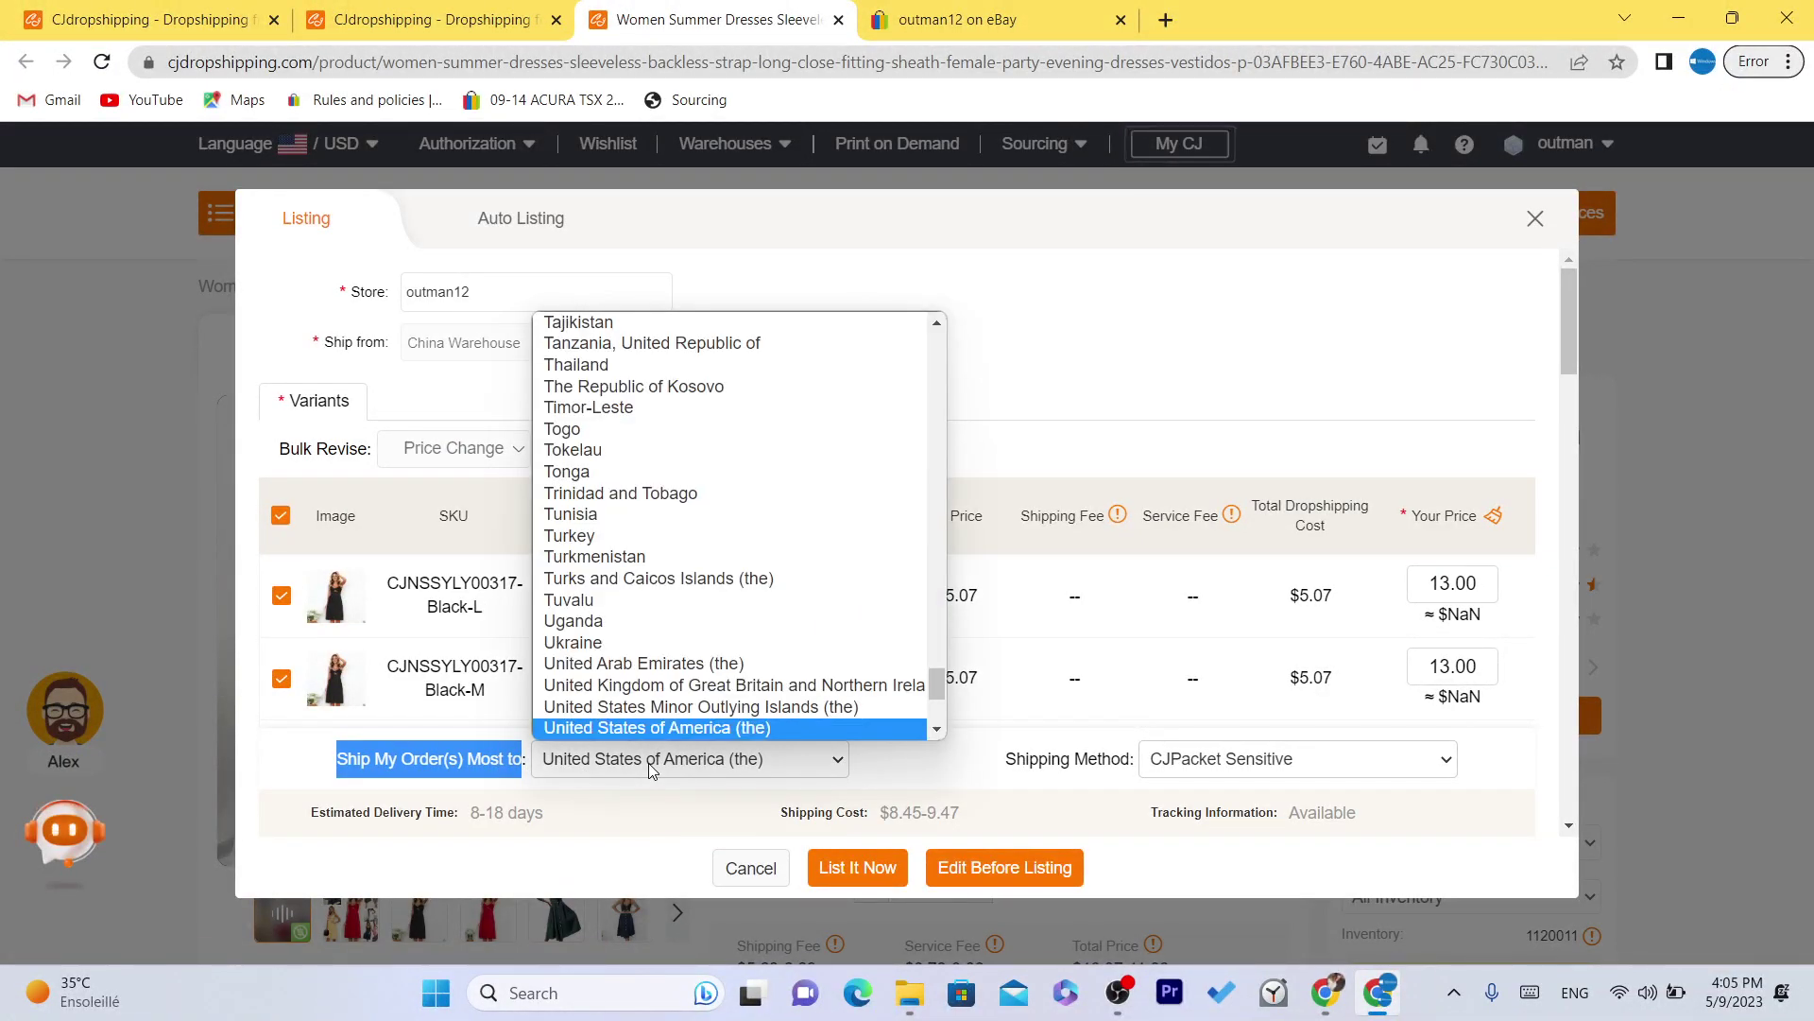
pyautogui.click(649, 768)
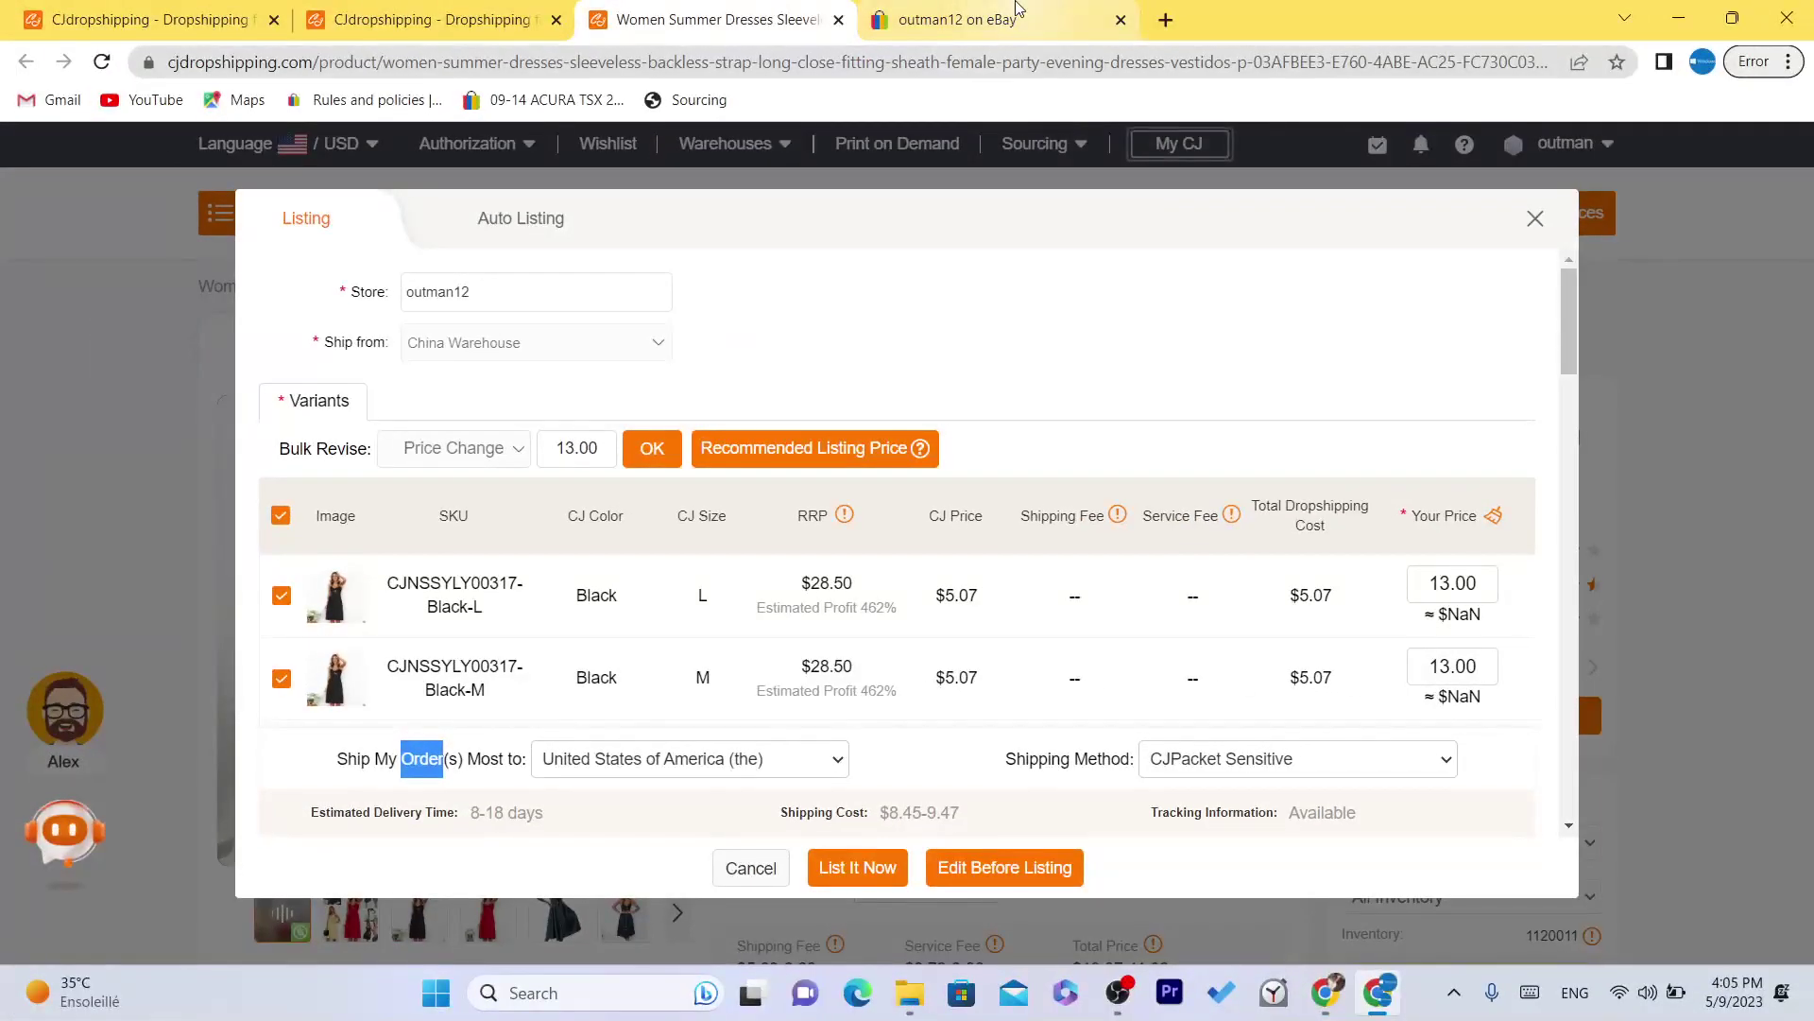
# Step: Open the eBay seller profile and highlight the store's username on it
pyautogui.click(1017, 11)
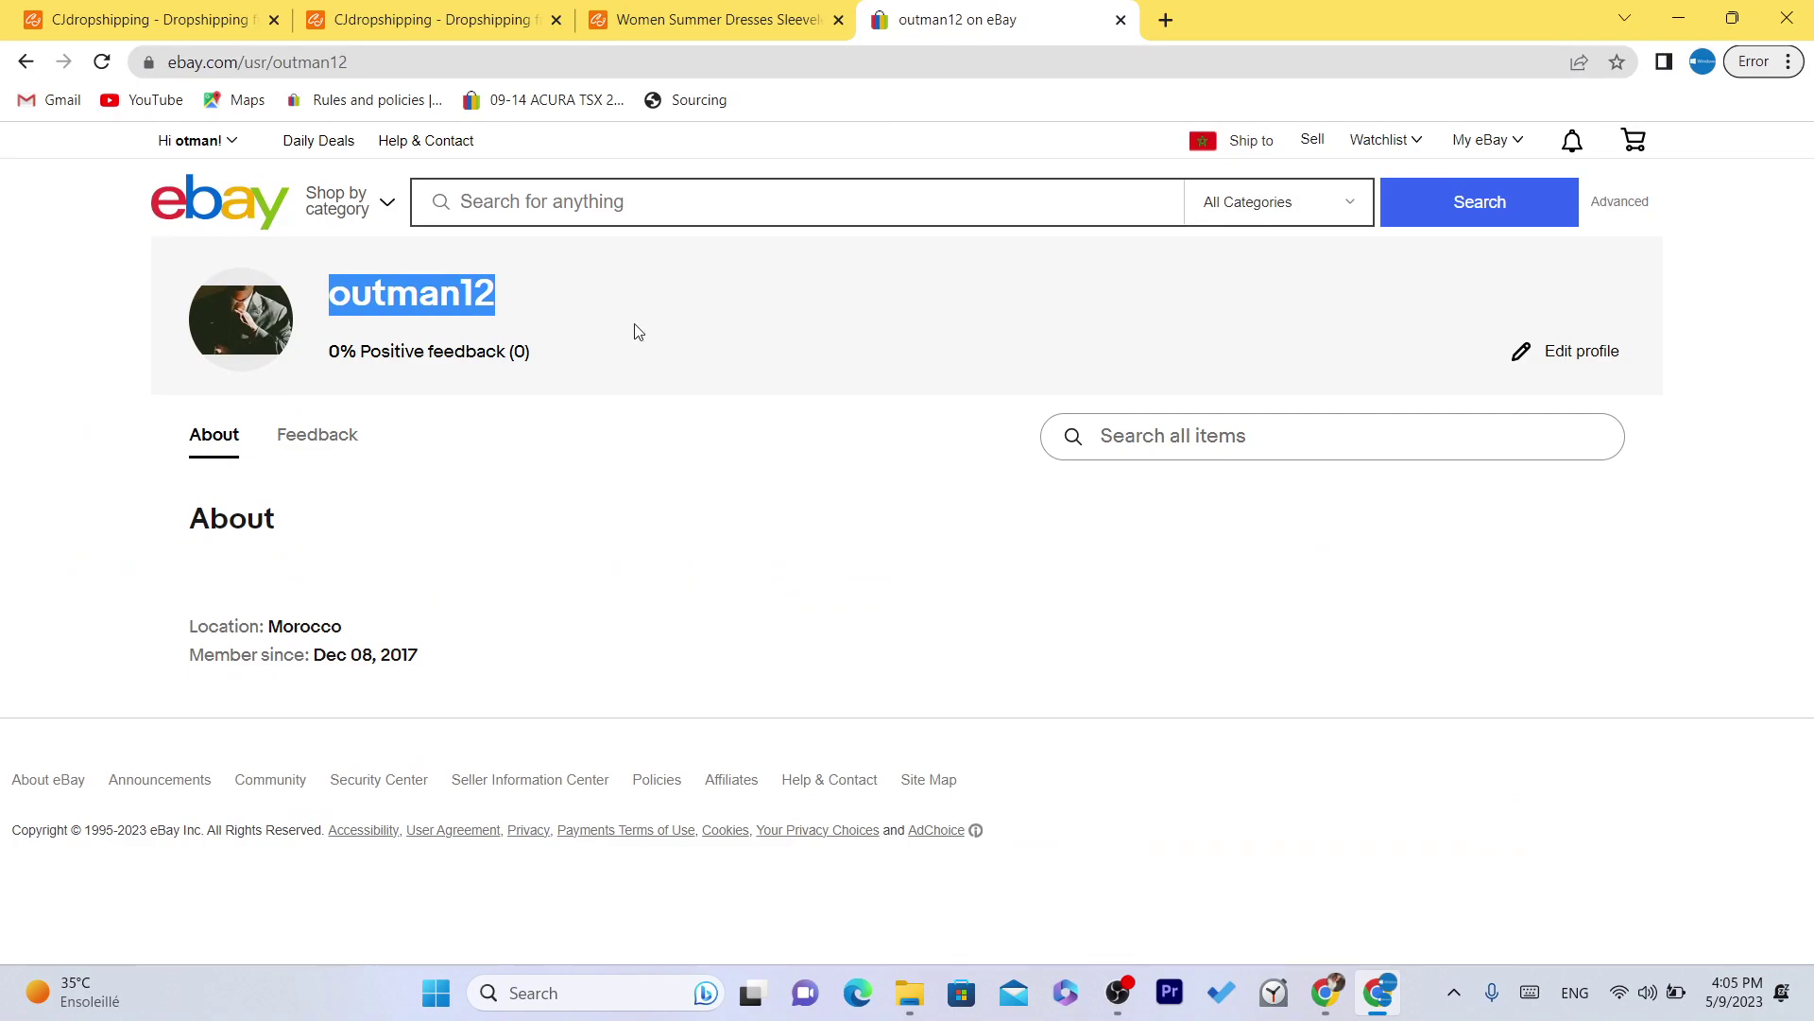
pyautogui.click(485, 294)
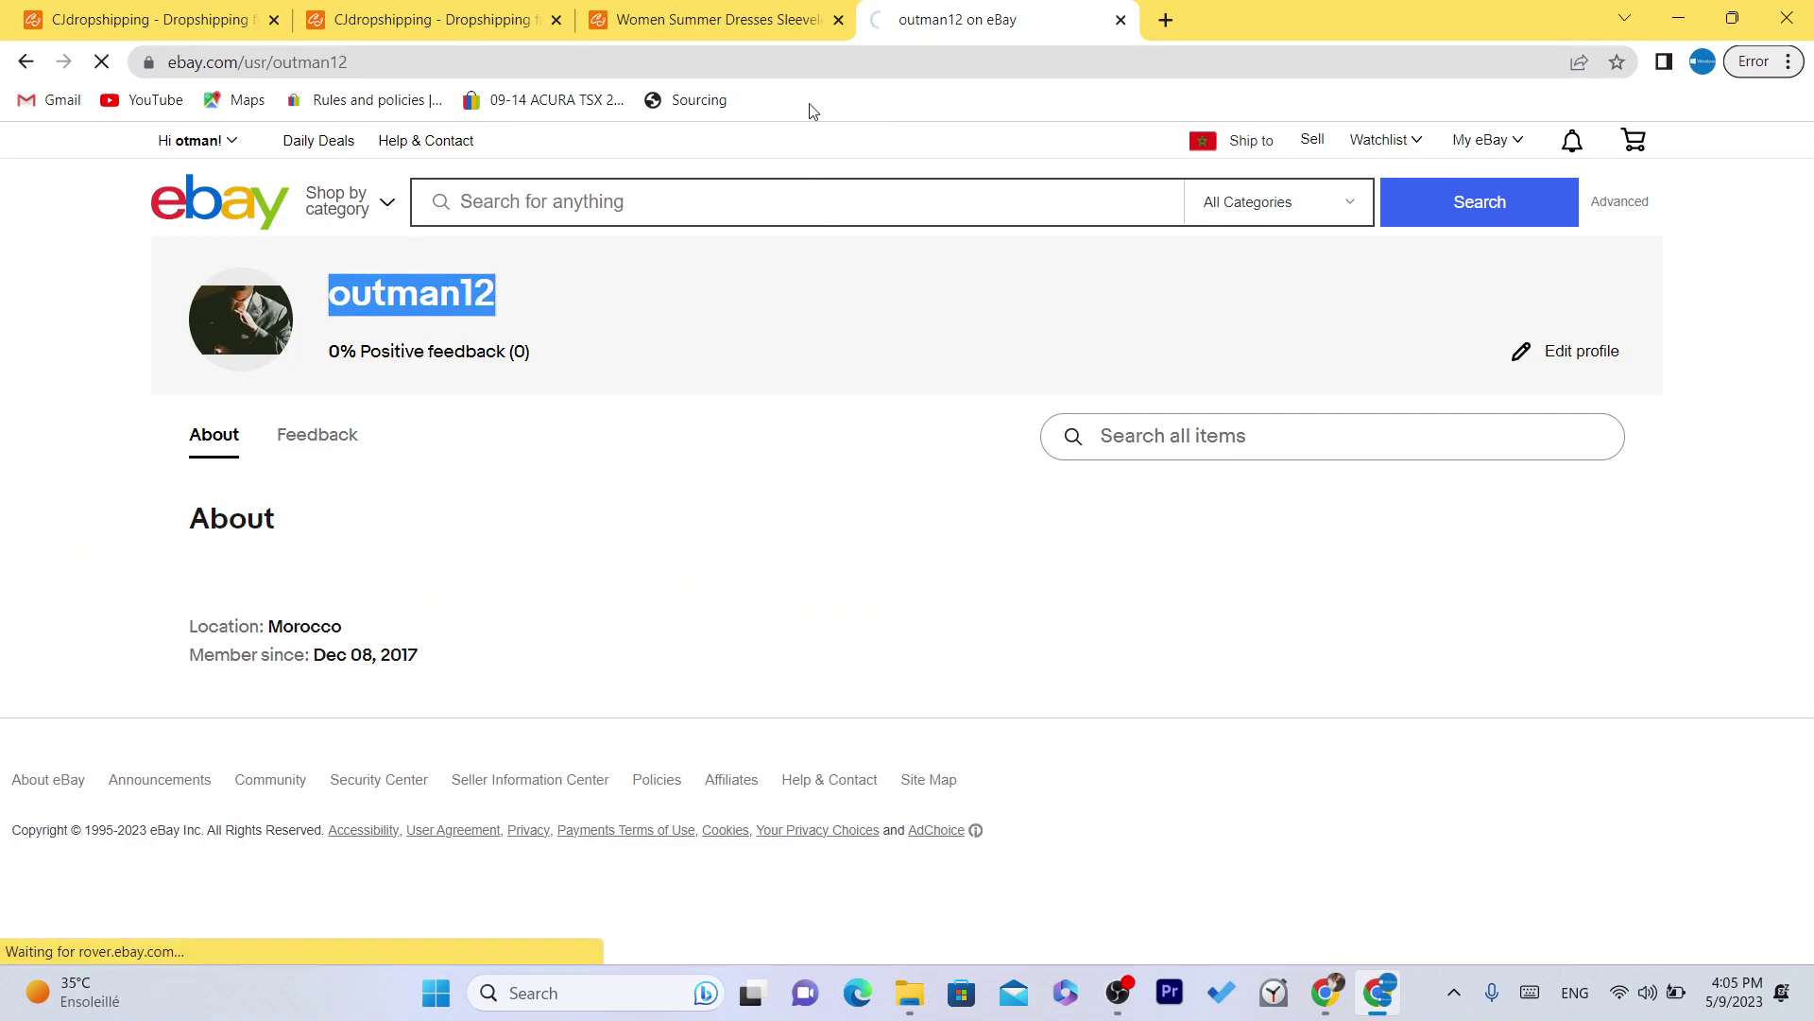
pyautogui.click(984, 66)
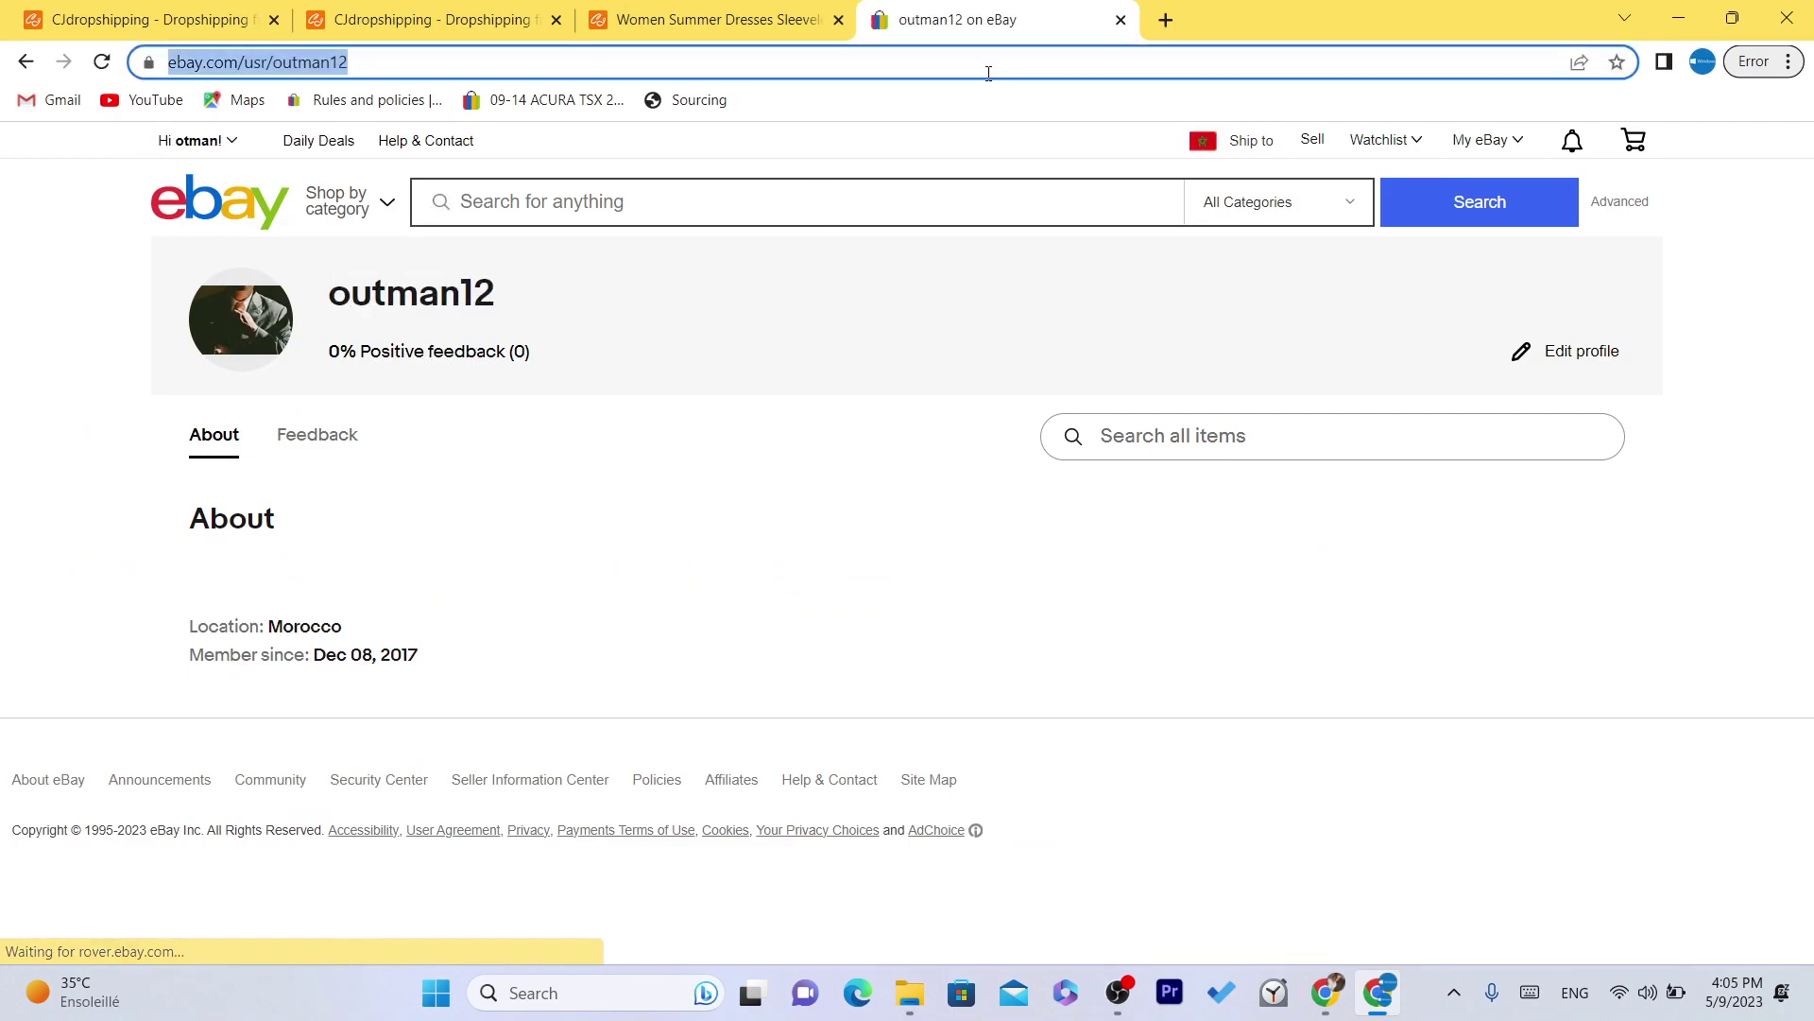
pyautogui.moveTo(530, 301); pyautogui.dragTo(305, 305)
pyautogui.click(510, 296)
pyautogui.doubleClick(413, 291)
pyautogui.click(515, 299)
pyautogui.moveTo(526, 298); pyautogui.dragTo(340, 298)
pyautogui.click(338, 301)
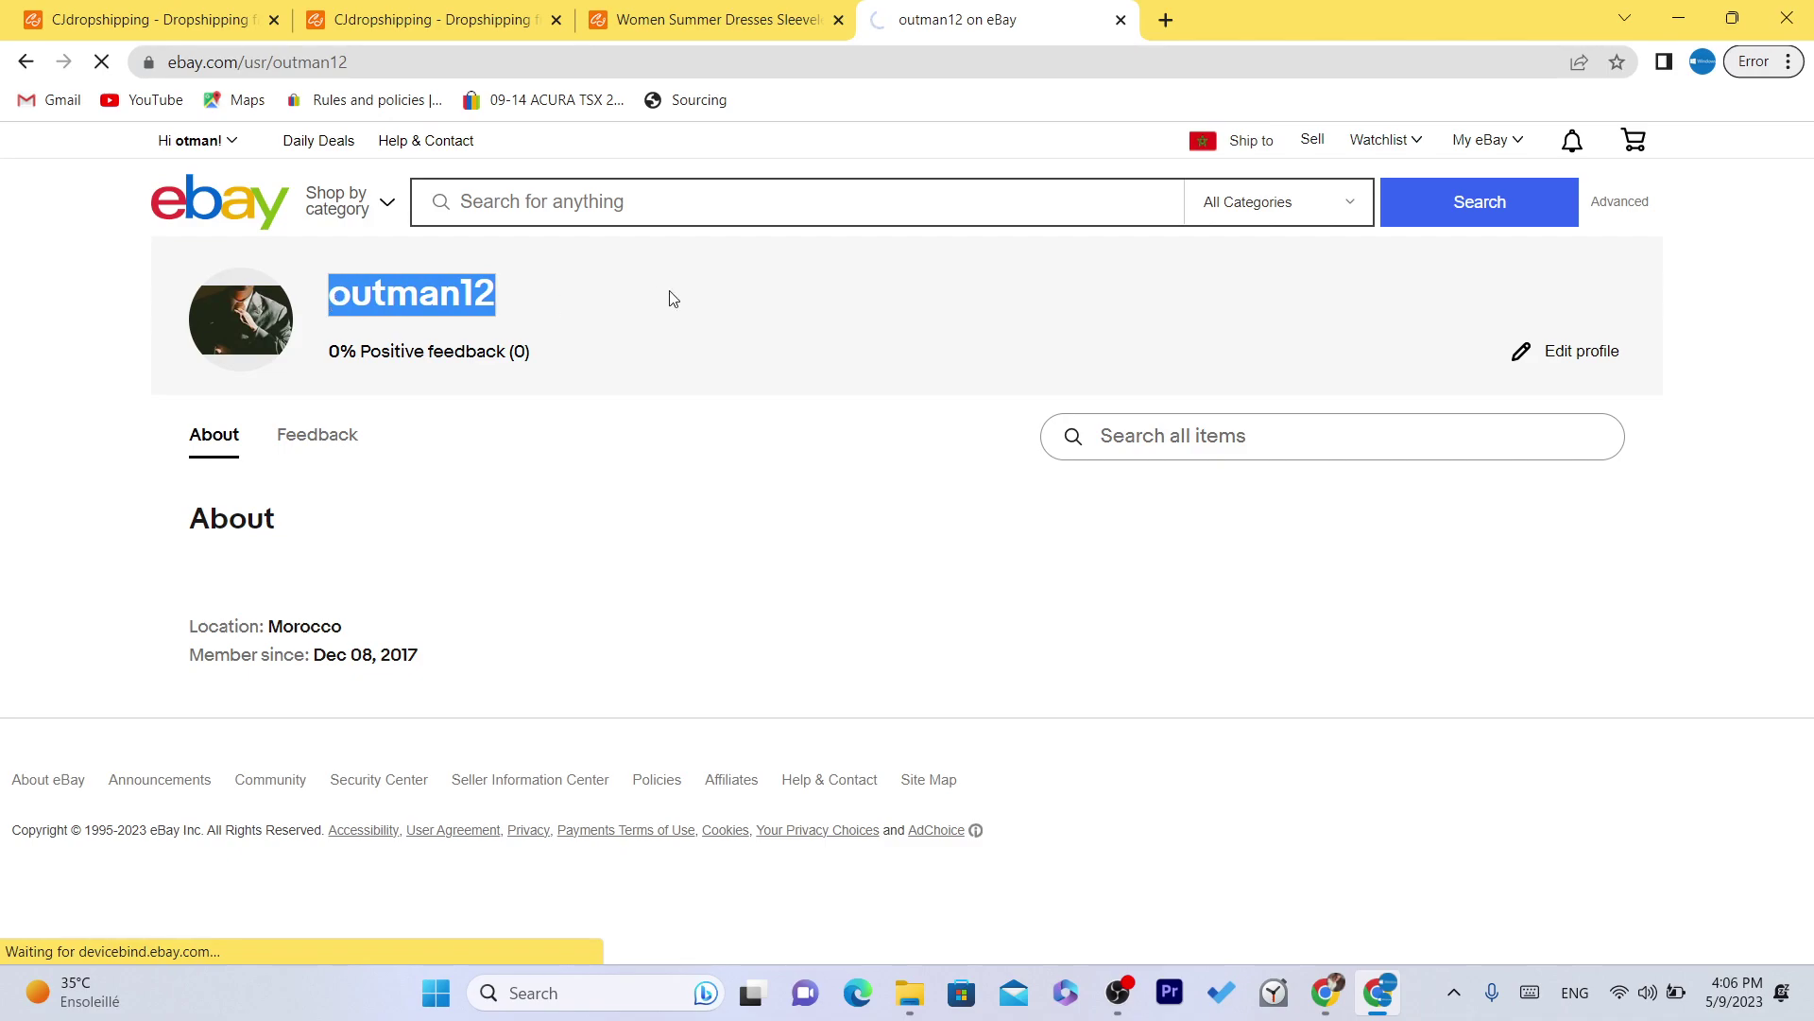
# Step: Check the username in the profile address and heading, then go to the eBay home page
pyautogui.doubleClick(918, 67)
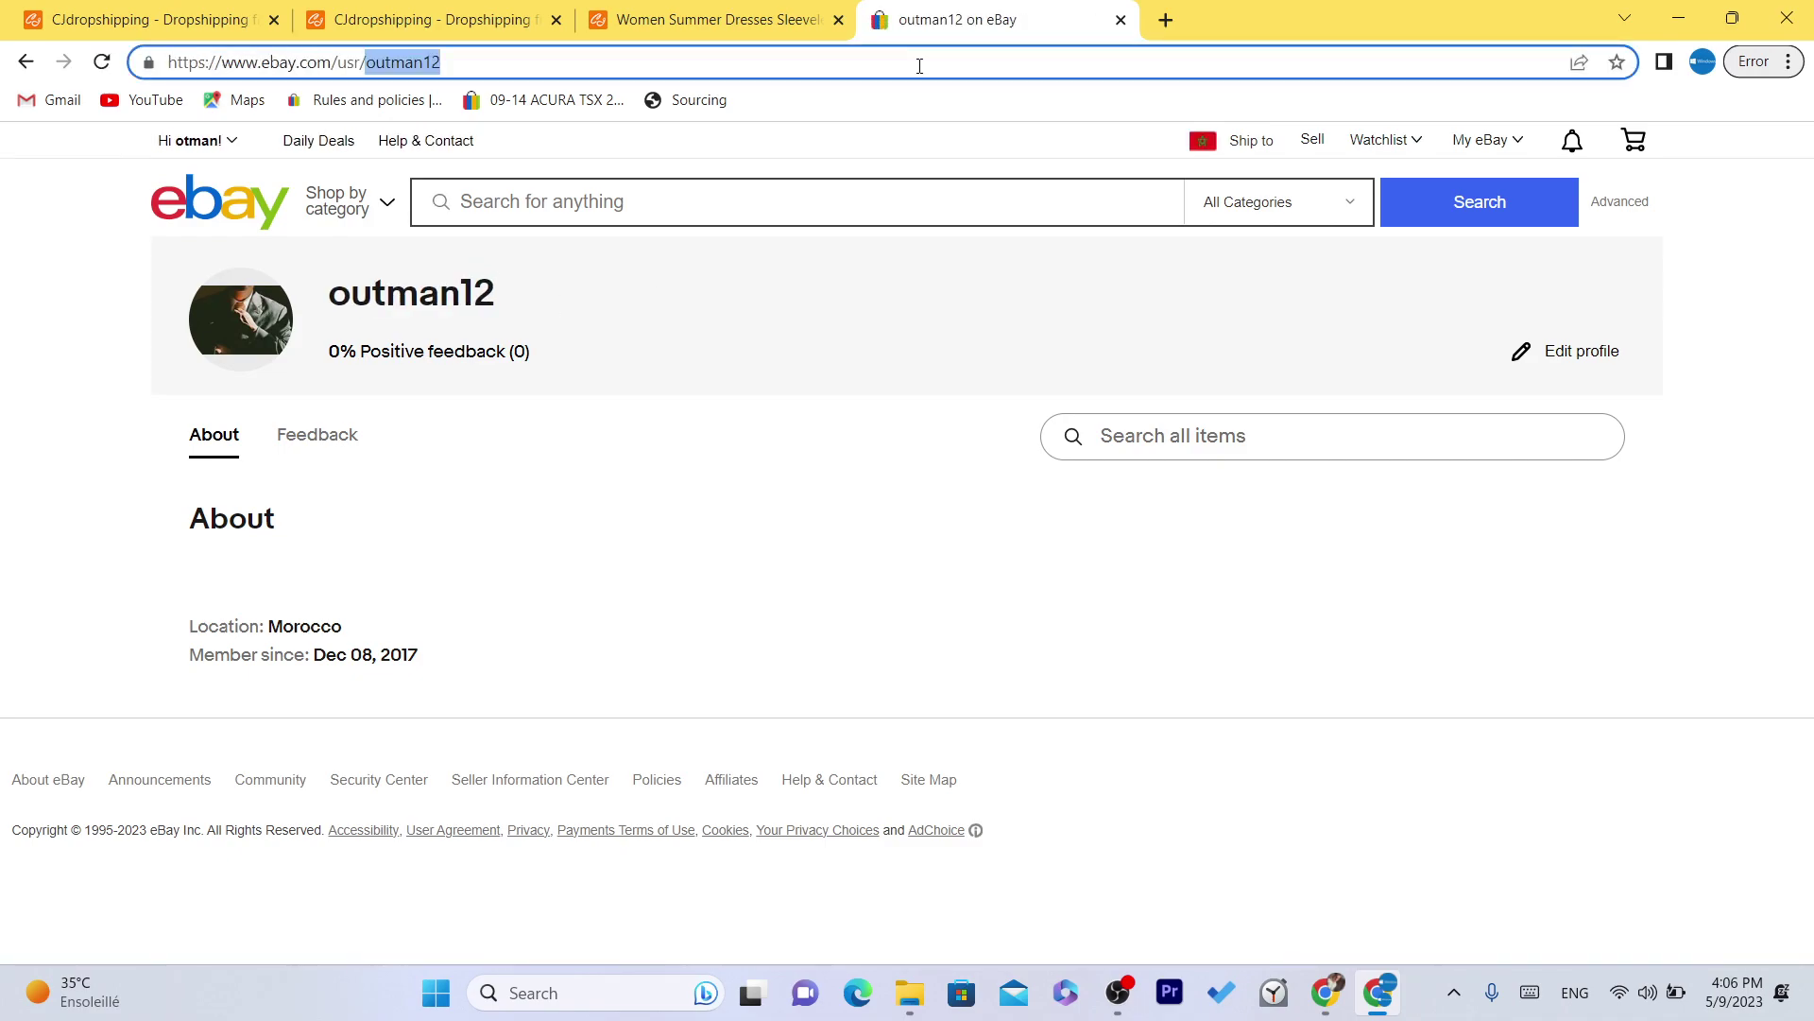
pyautogui.moveTo(567, 292); pyautogui.dragTo(358, 295)
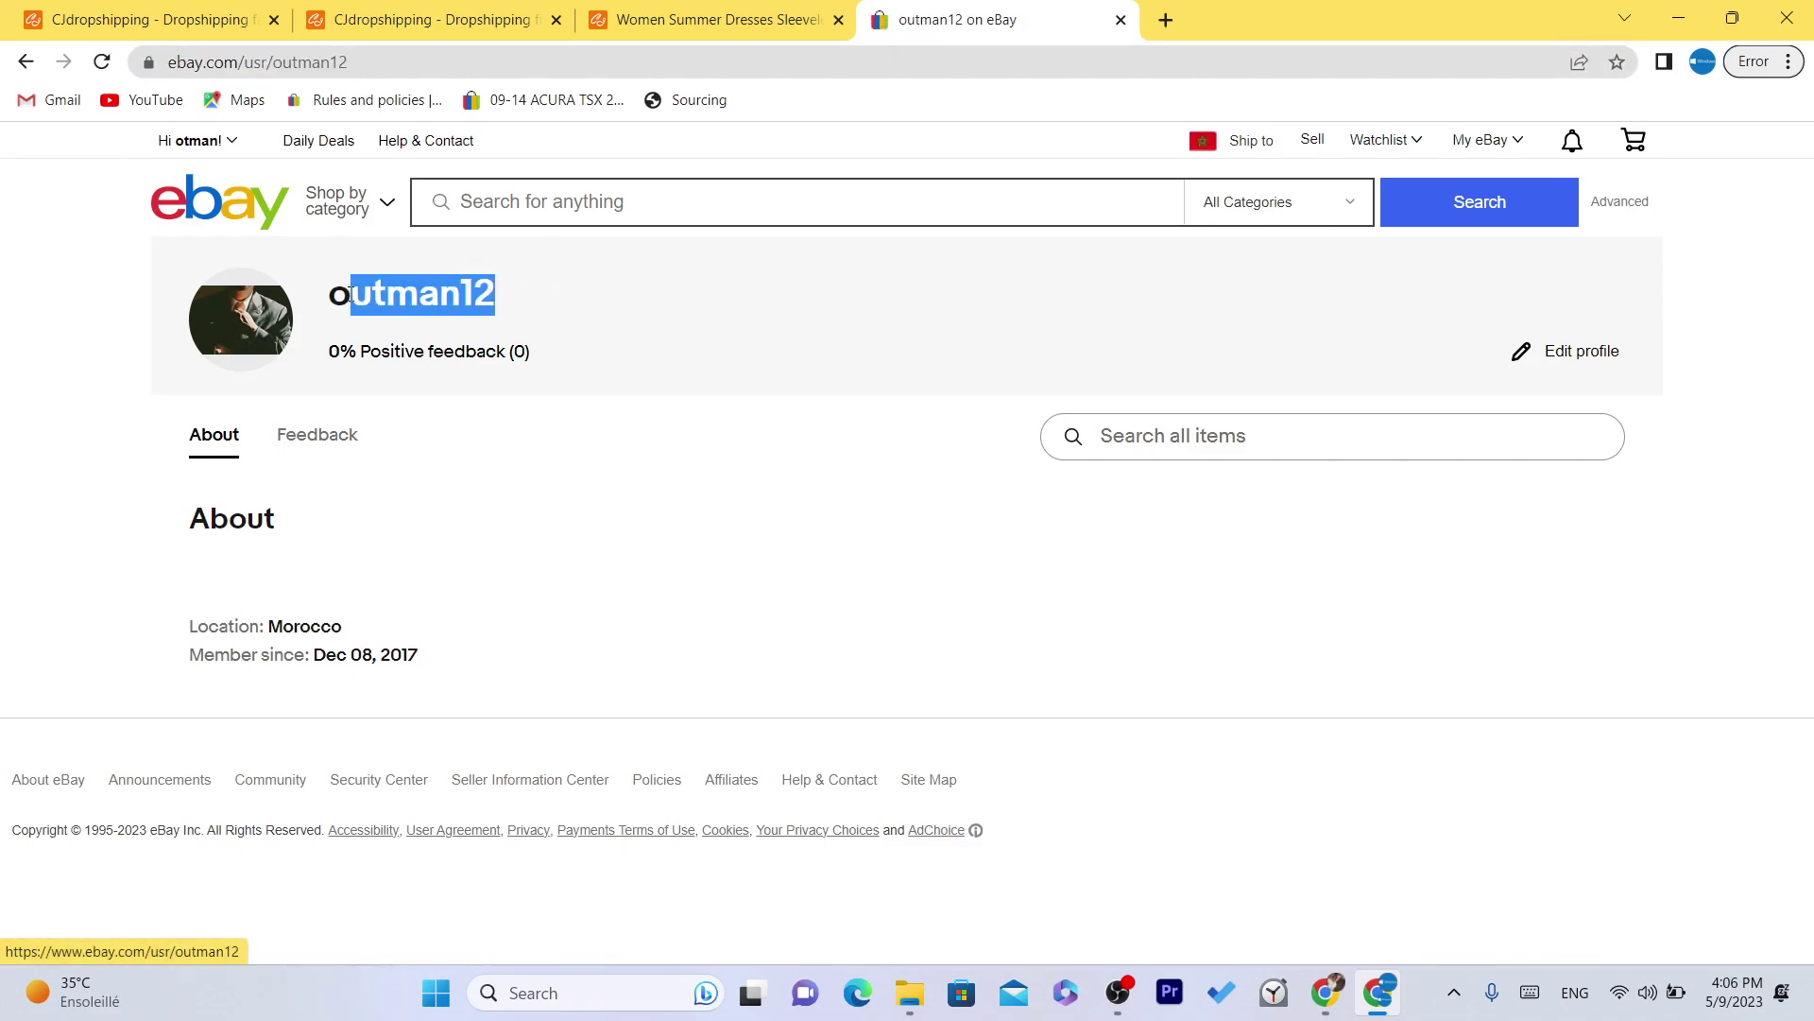
pyautogui.click(684, 308)
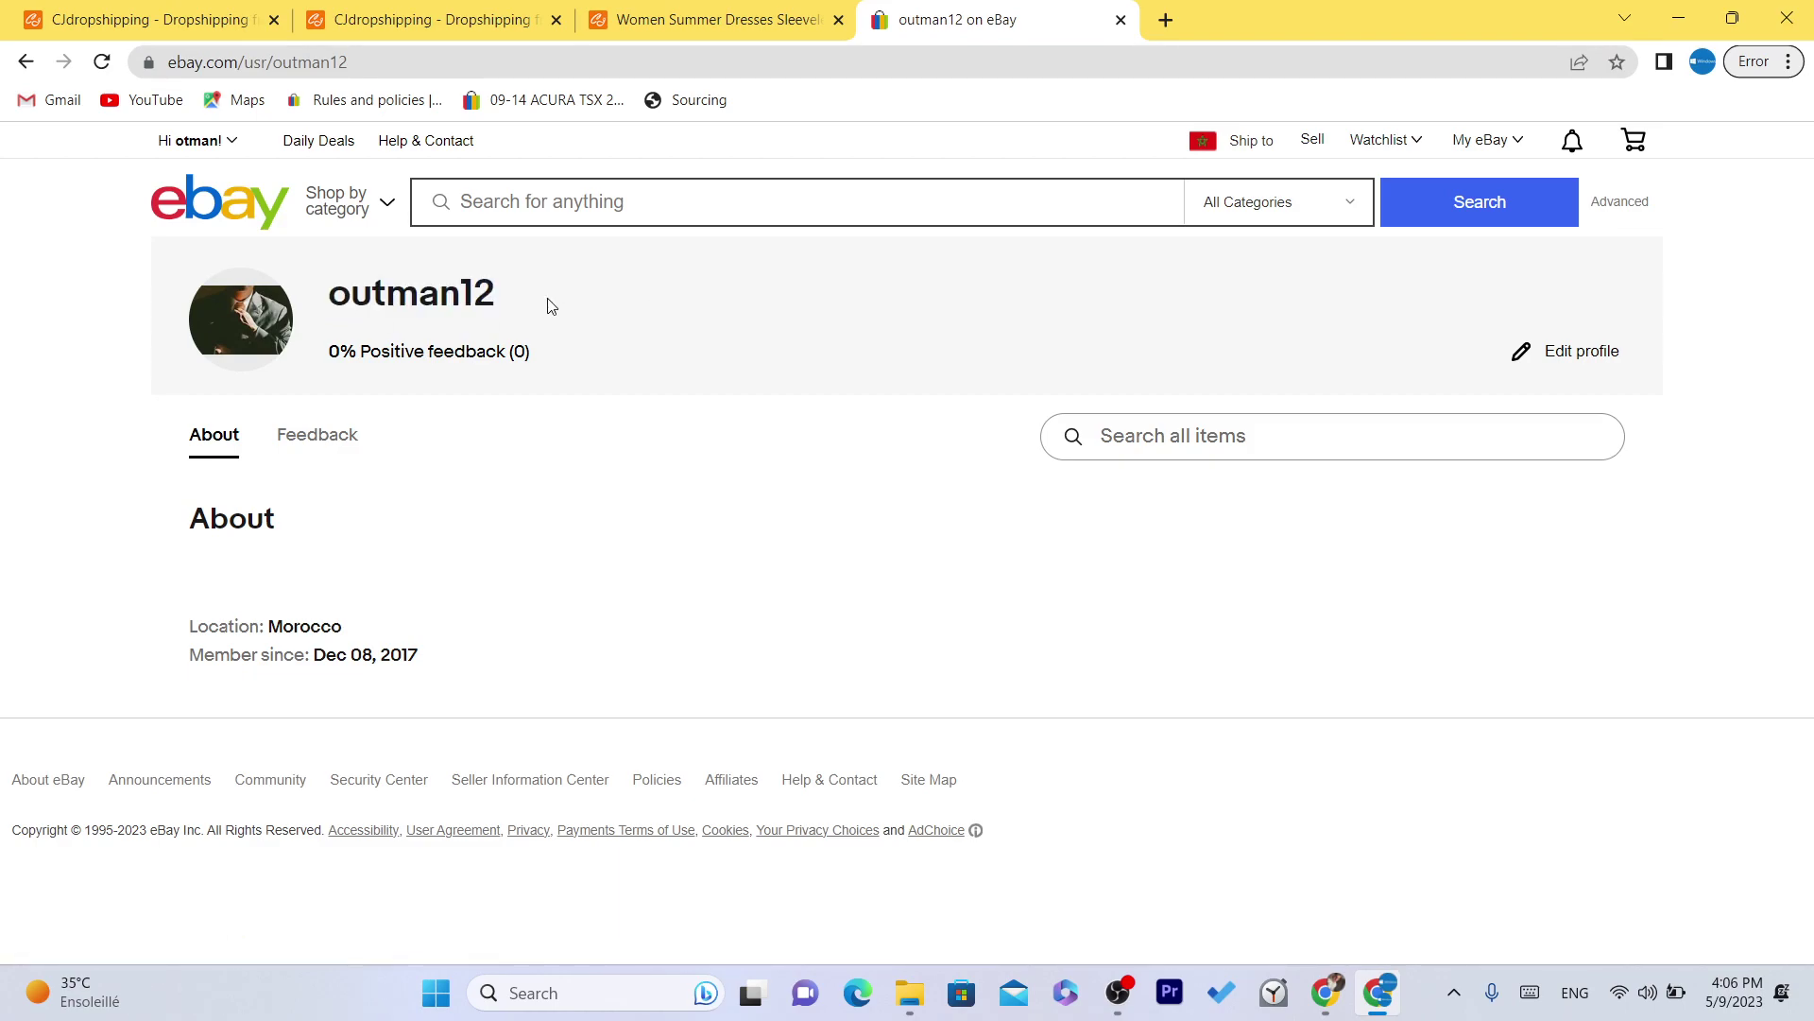
pyautogui.click(219, 201)
# Step: Look over the eBay home page and its address, briefly checking the CJdropshipping tab
pyautogui.click(859, 69)
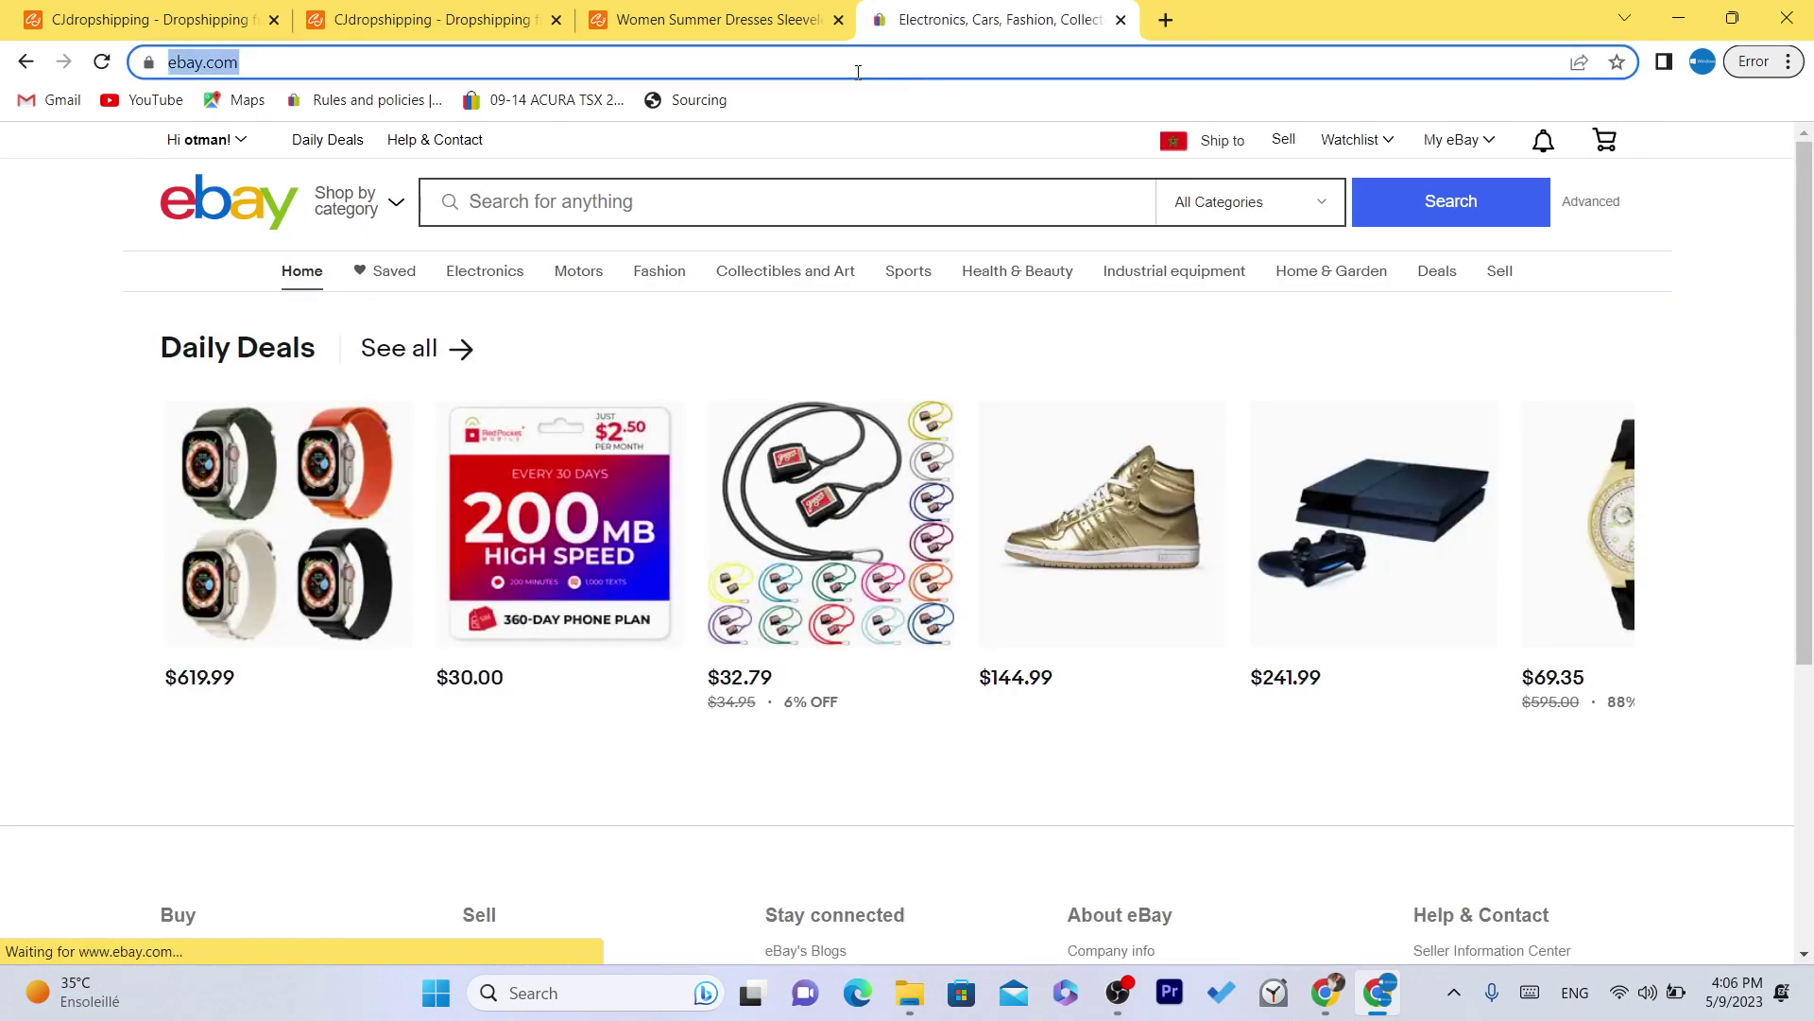
pyautogui.click(1543, 235)
pyautogui.scroll(-3, 1228, 472)
pyautogui.scroll(3, 1033, 146)
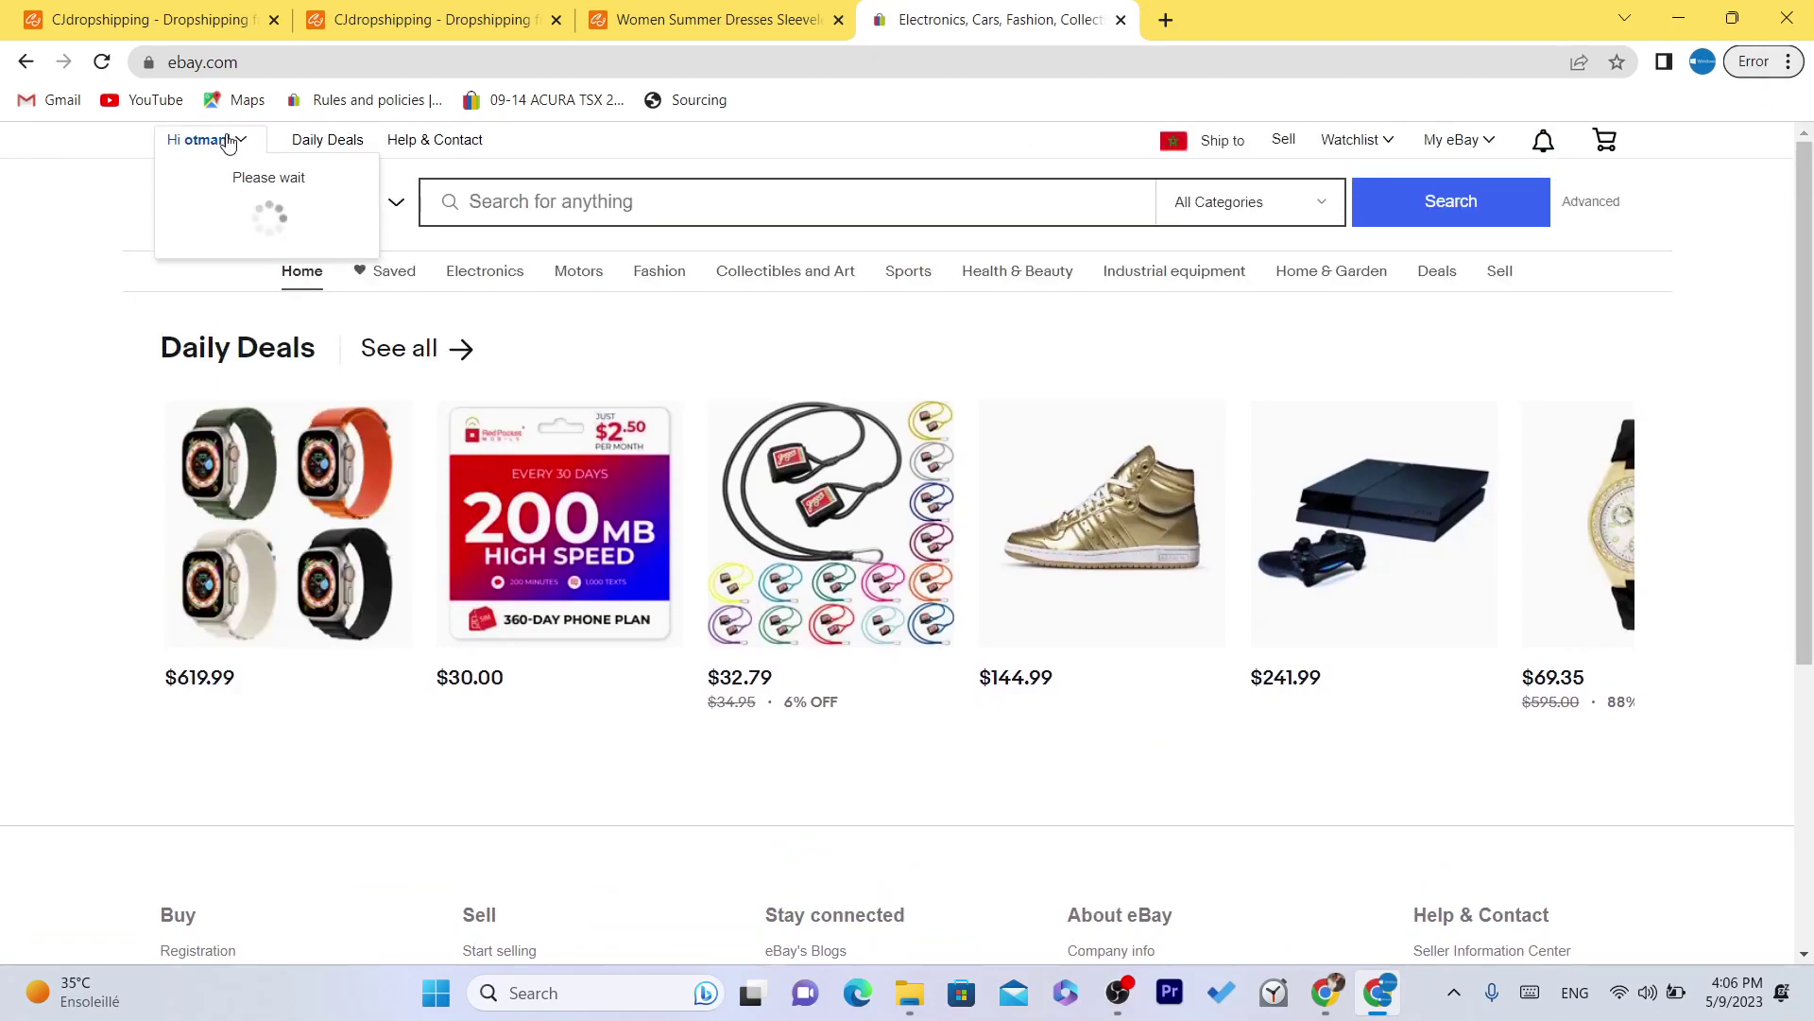
pyautogui.click(672, 17)
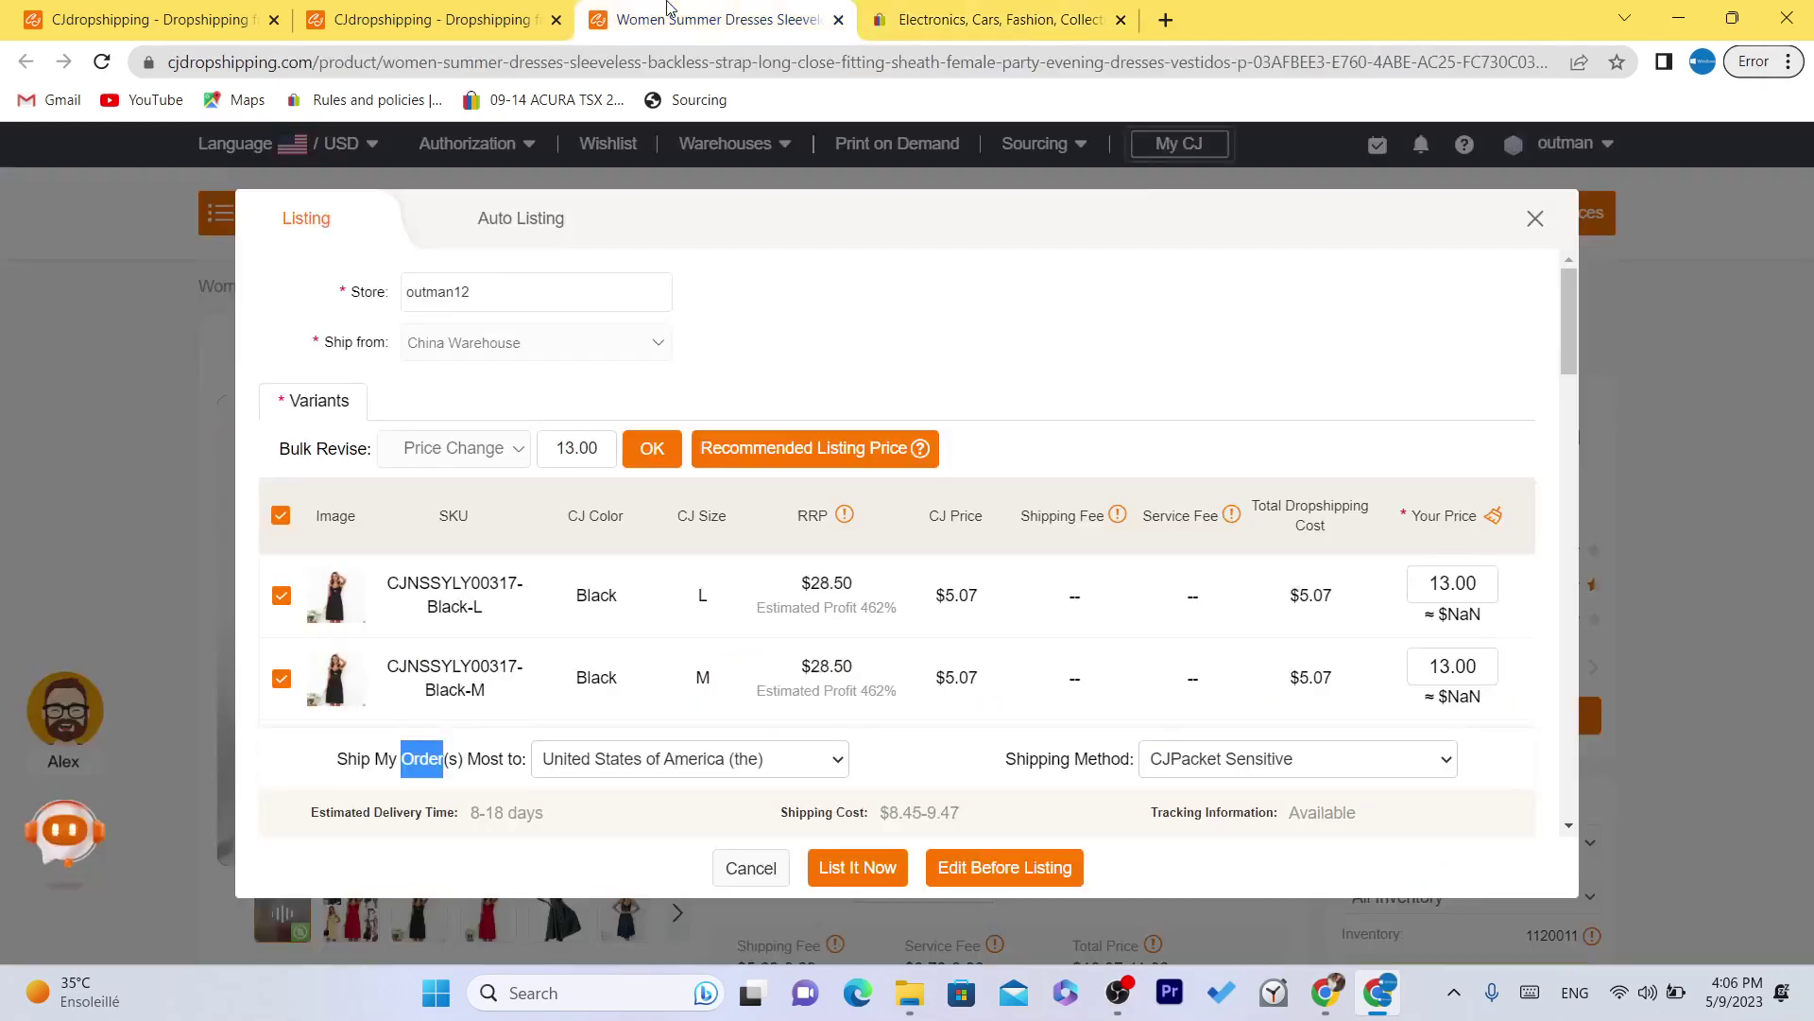
pyautogui.click(967, 12)
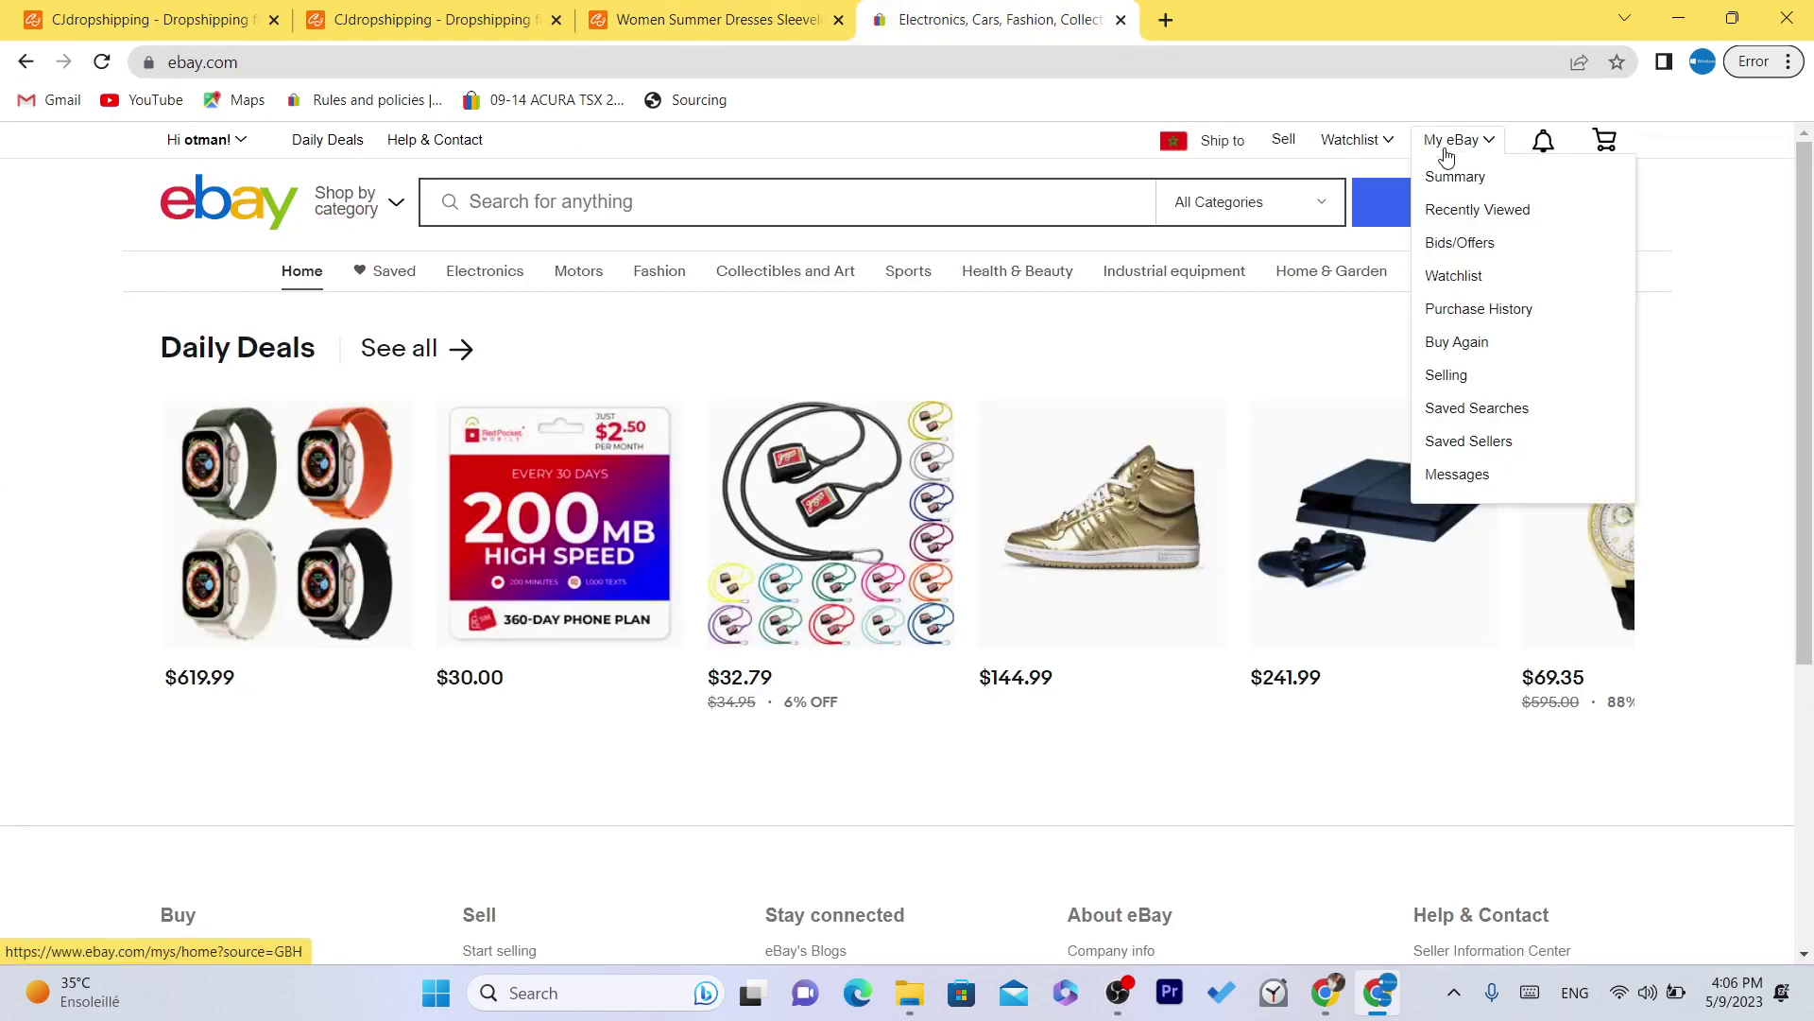
pyautogui.click(824, 50)
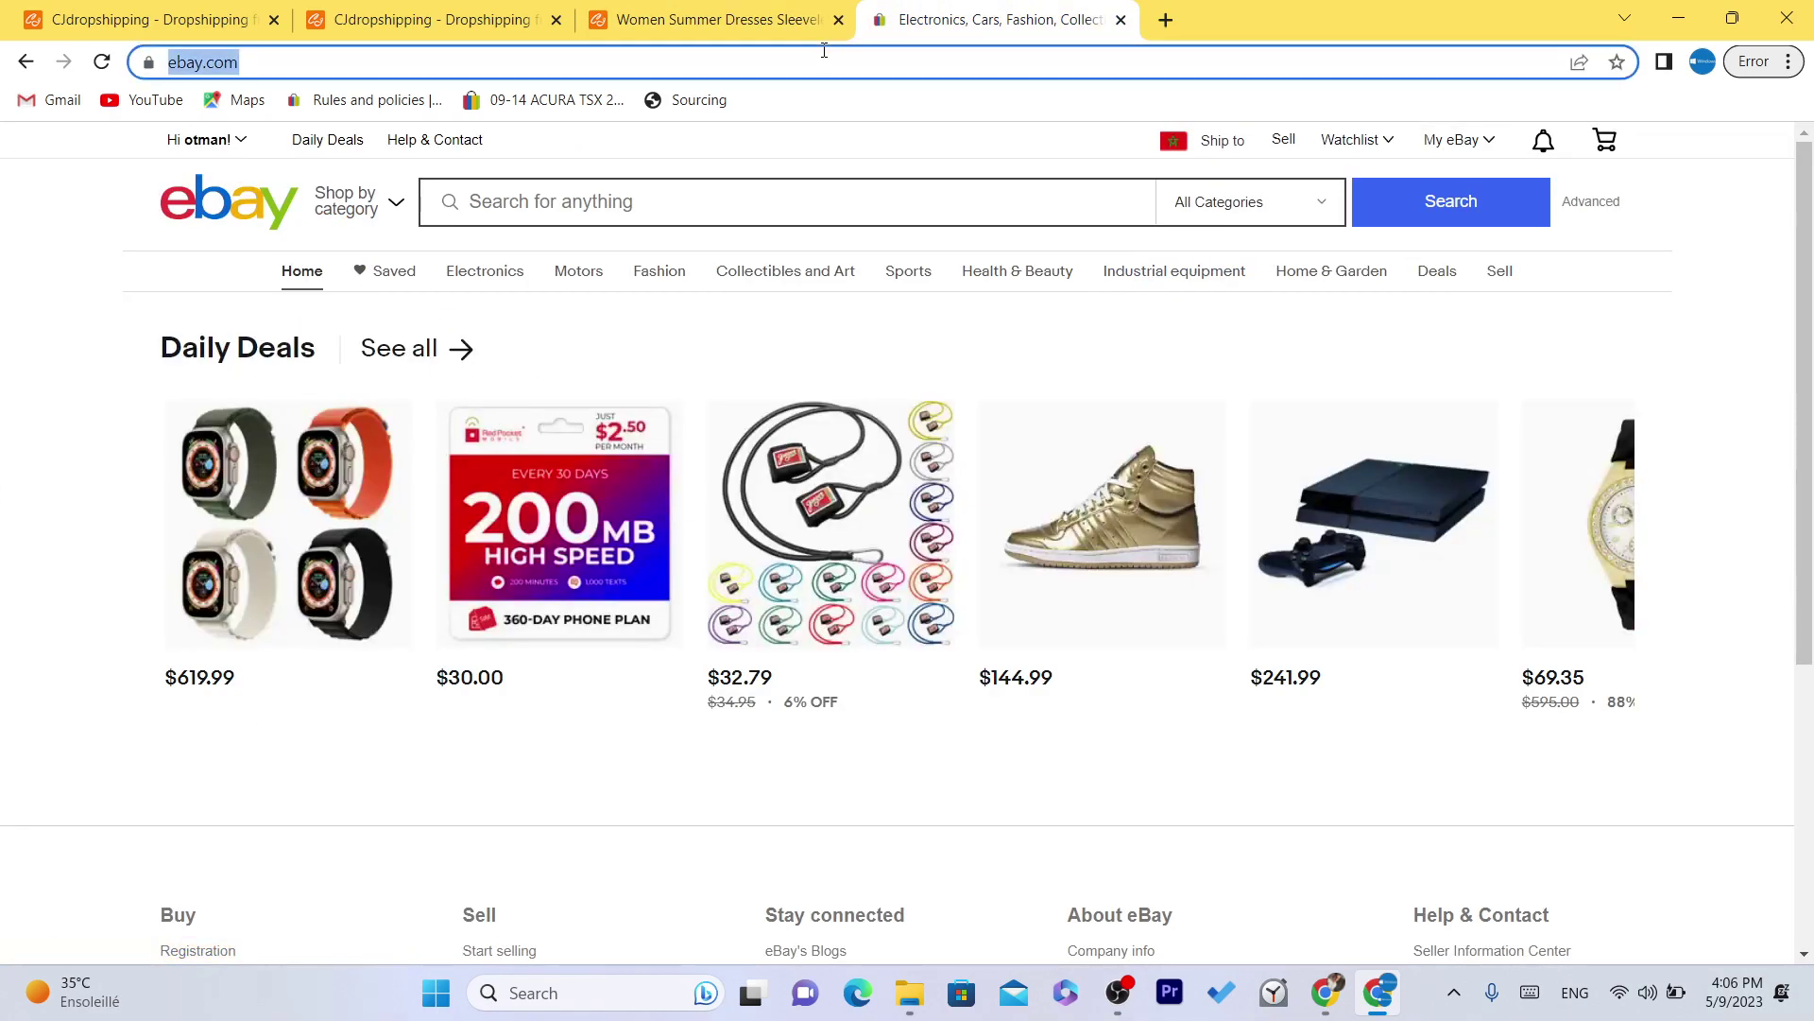
pyautogui.click(3, 352)
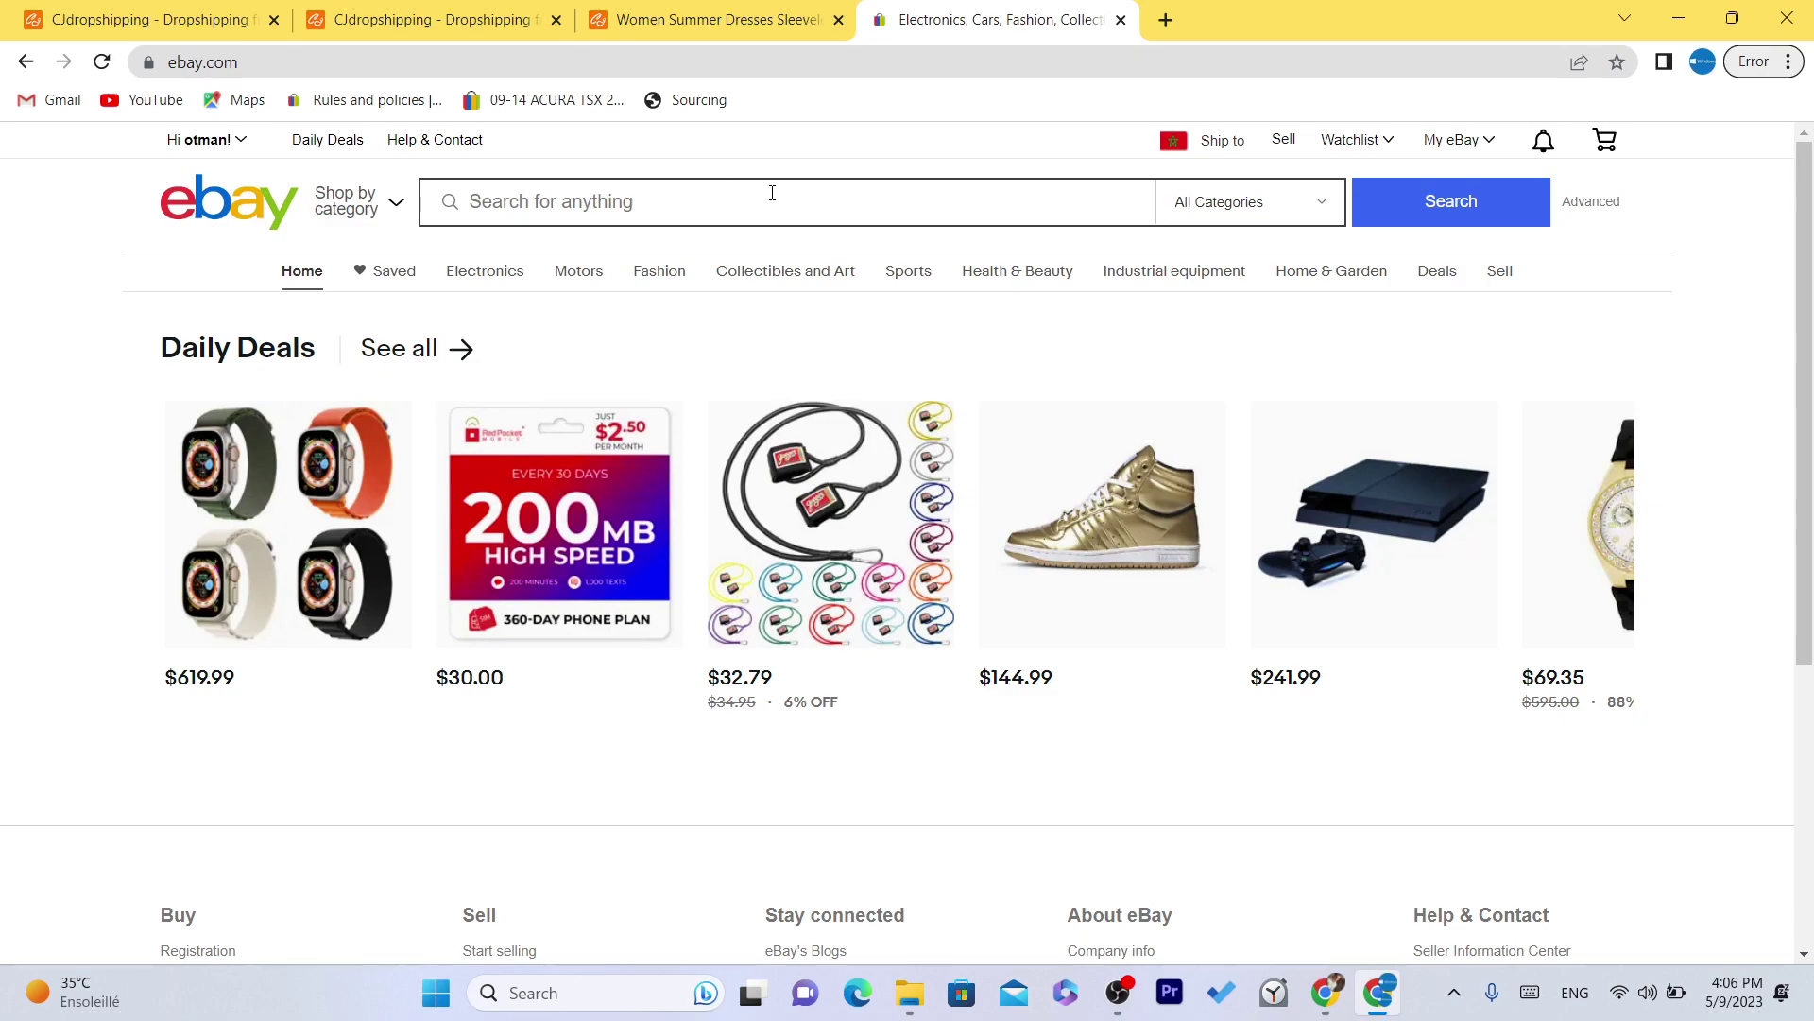
pyautogui.click(942, 61)
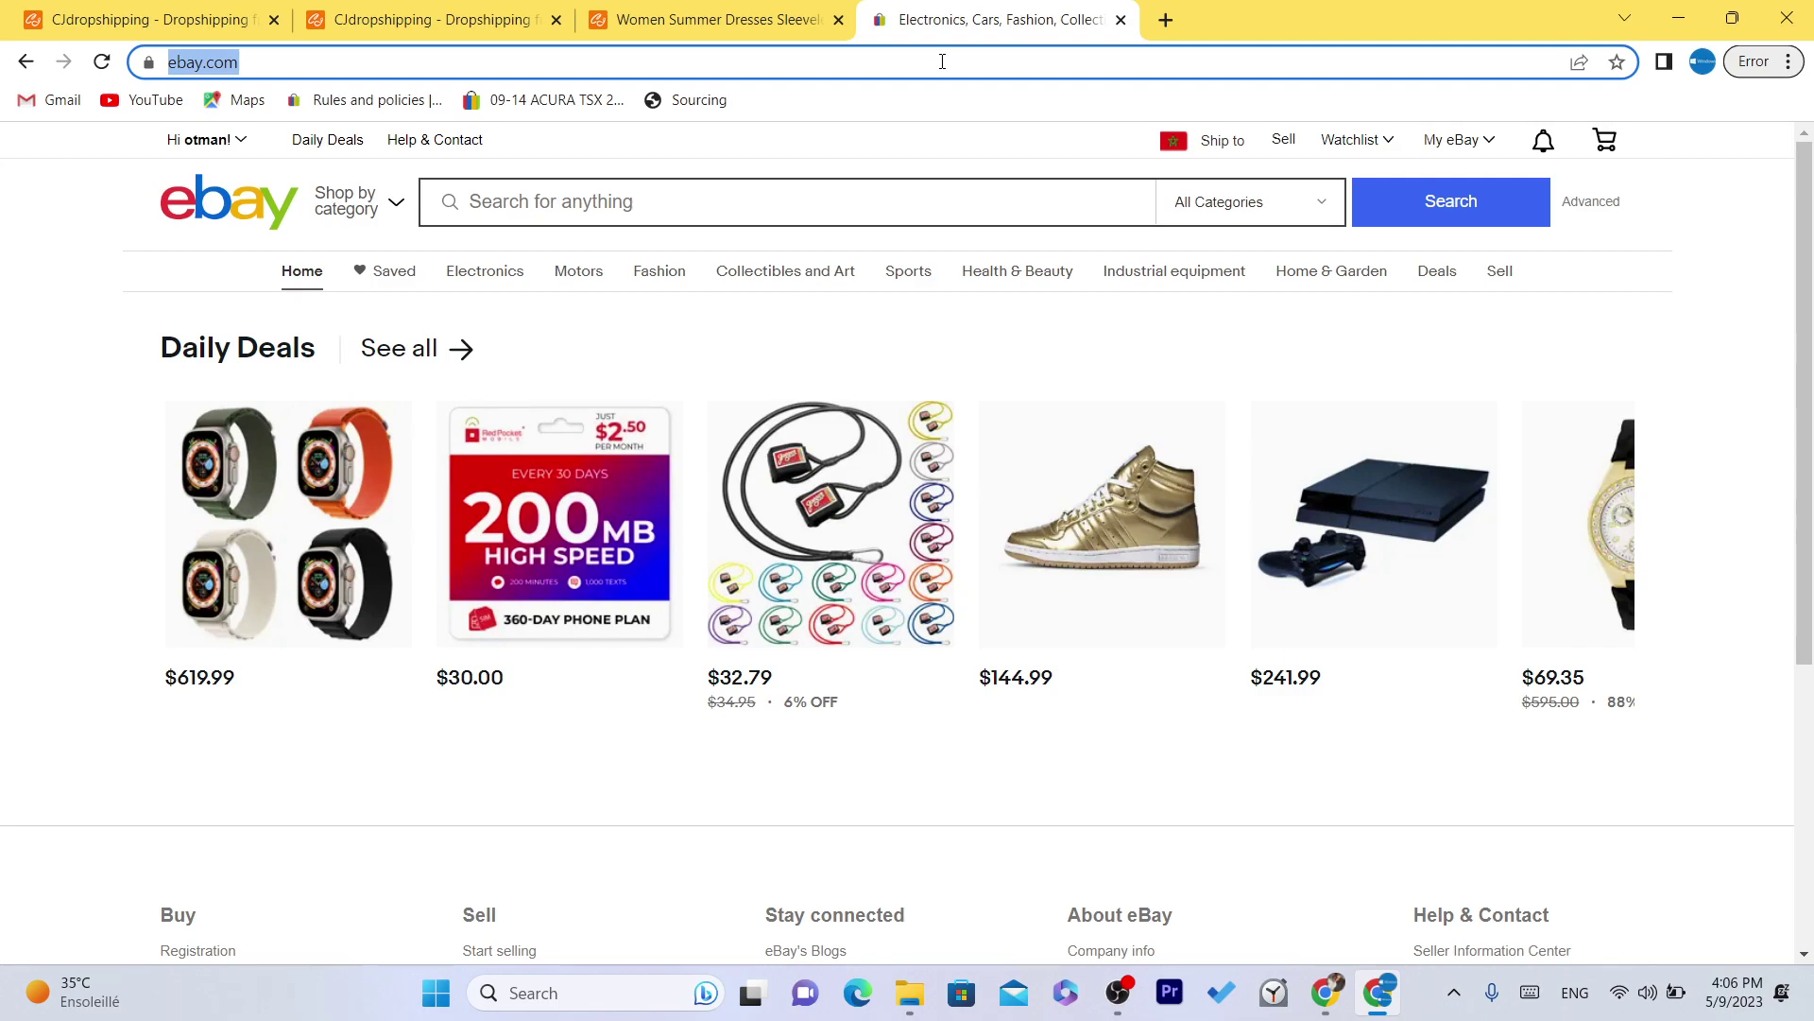
pyautogui.click(942, 61)
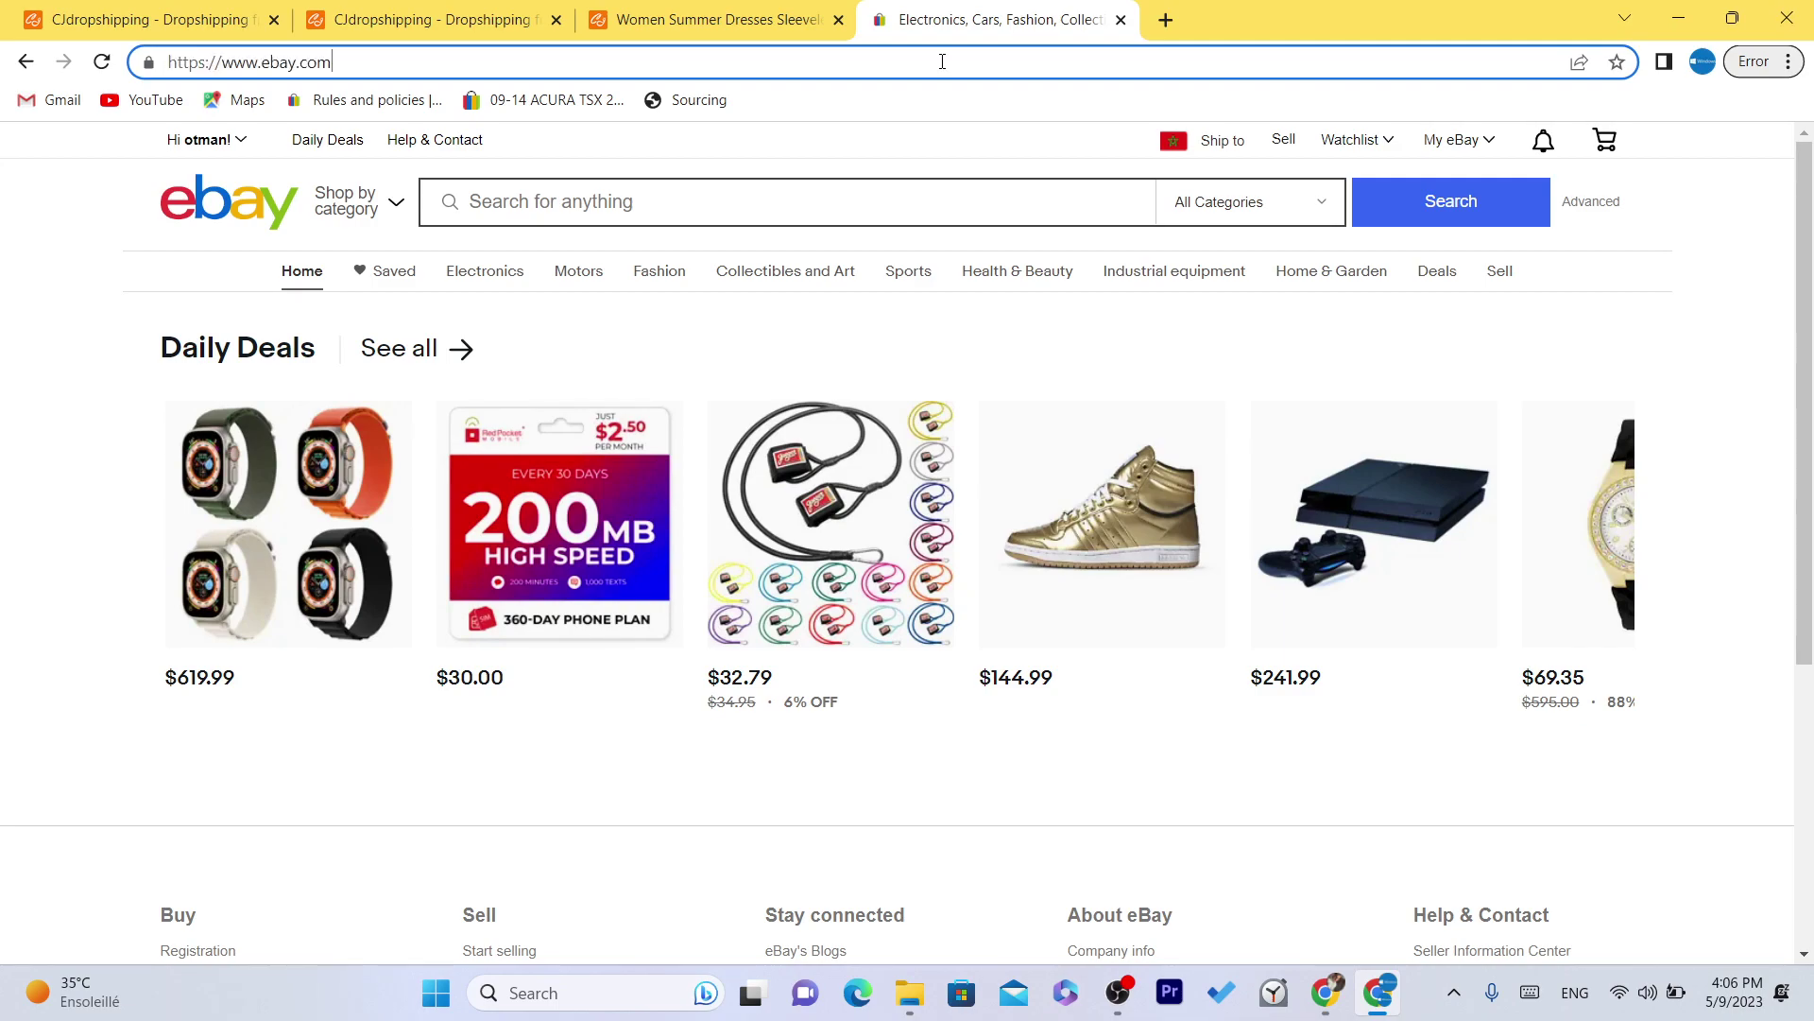
# Step: Open My eBay's Selling Overview, confirm 0 active listings, and return to the CJdropshipping dialog
pyautogui.moveTo(1460, 142)
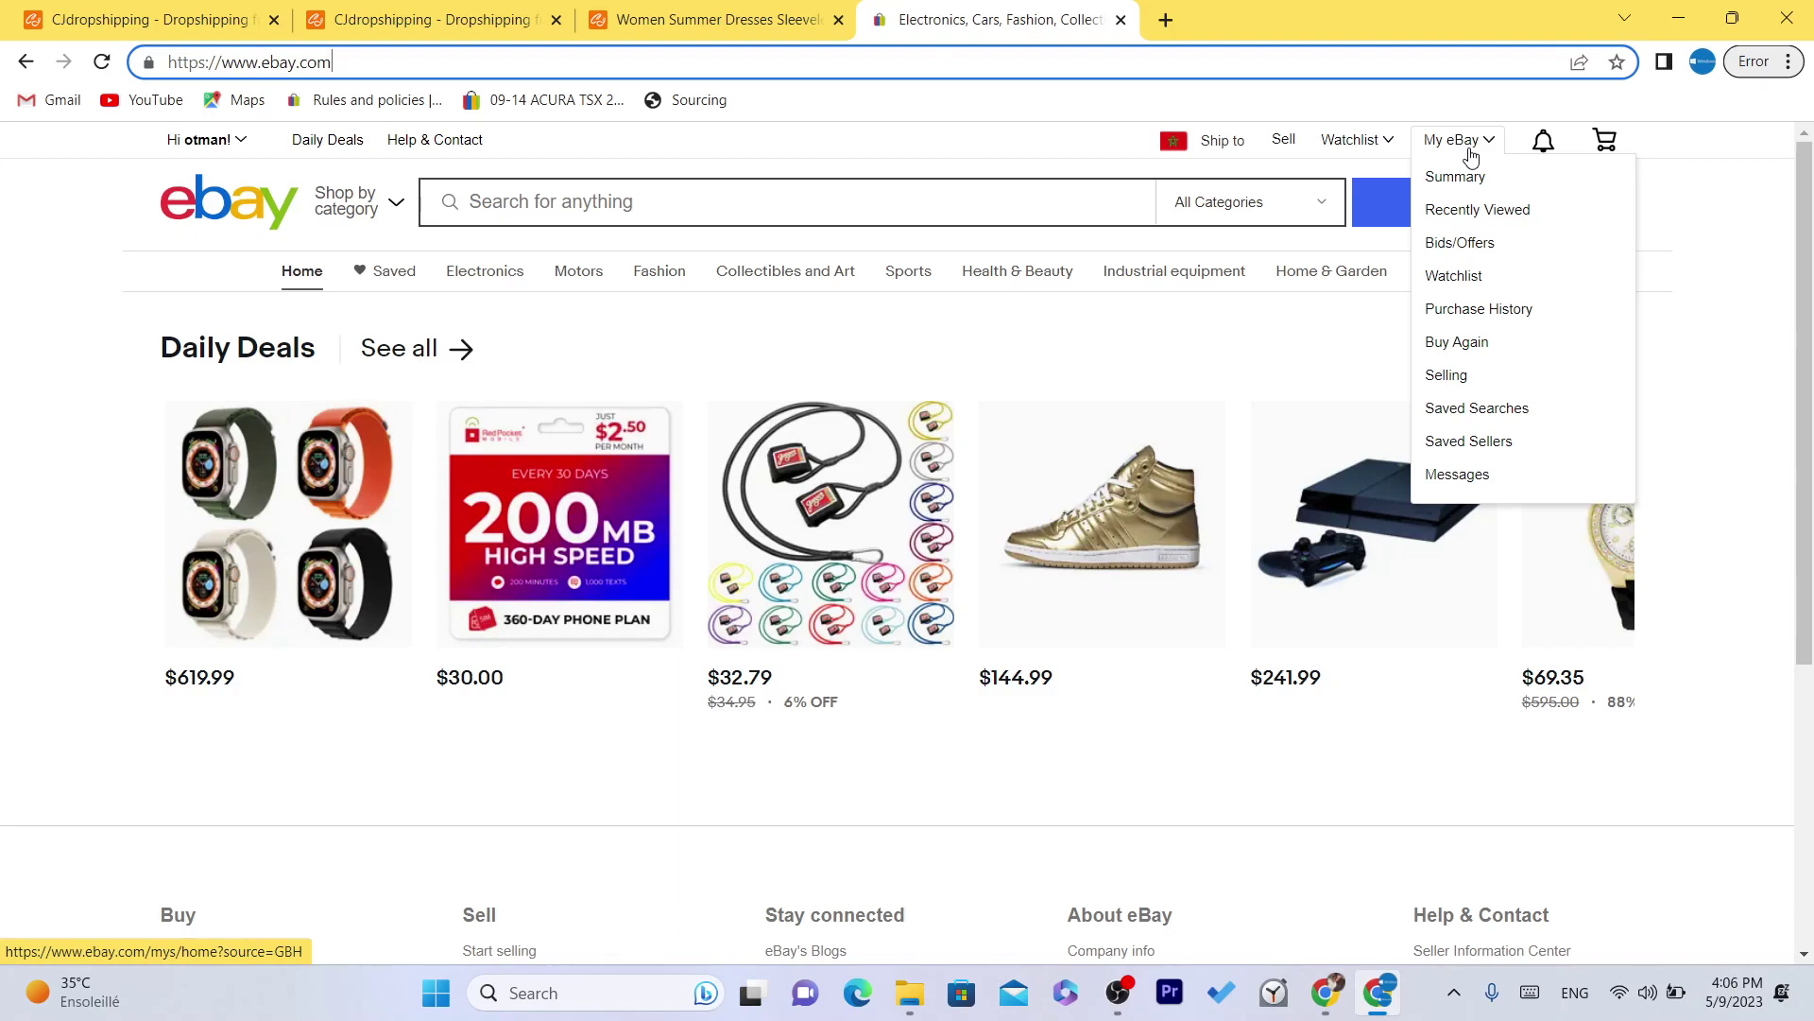
pyautogui.click(1447, 376)
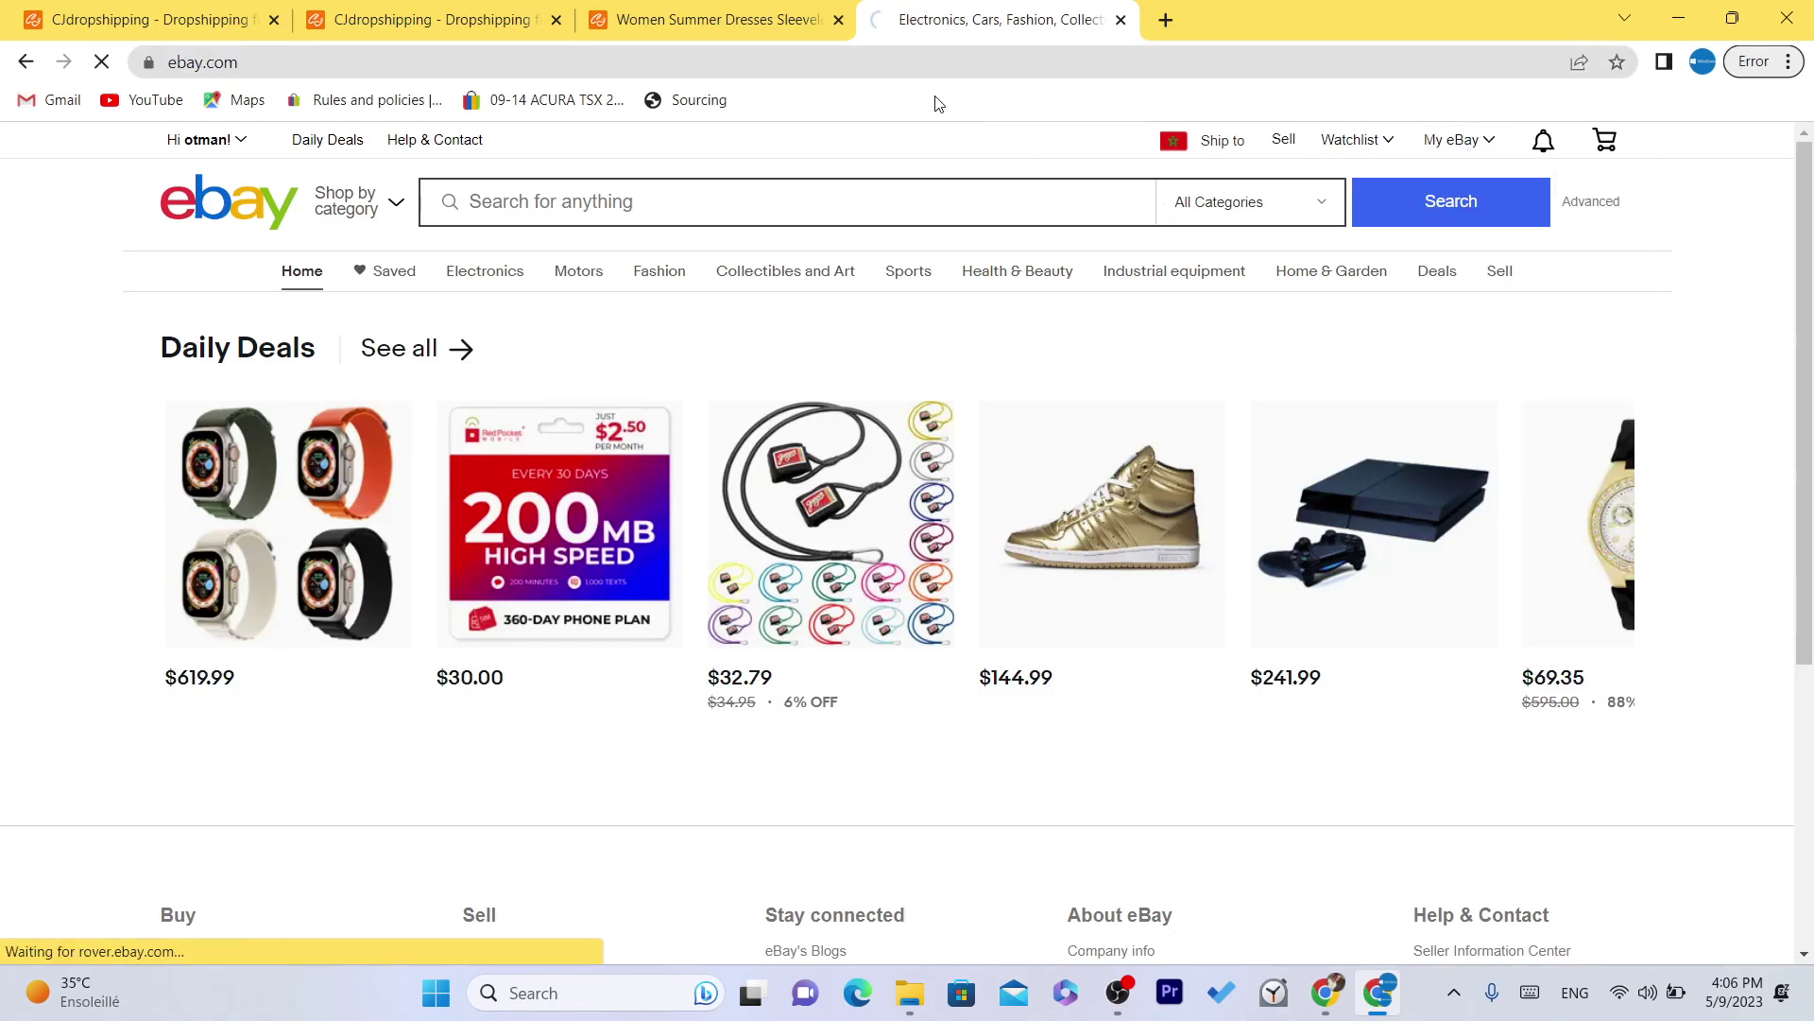
pyautogui.doubleClick(926, 59)
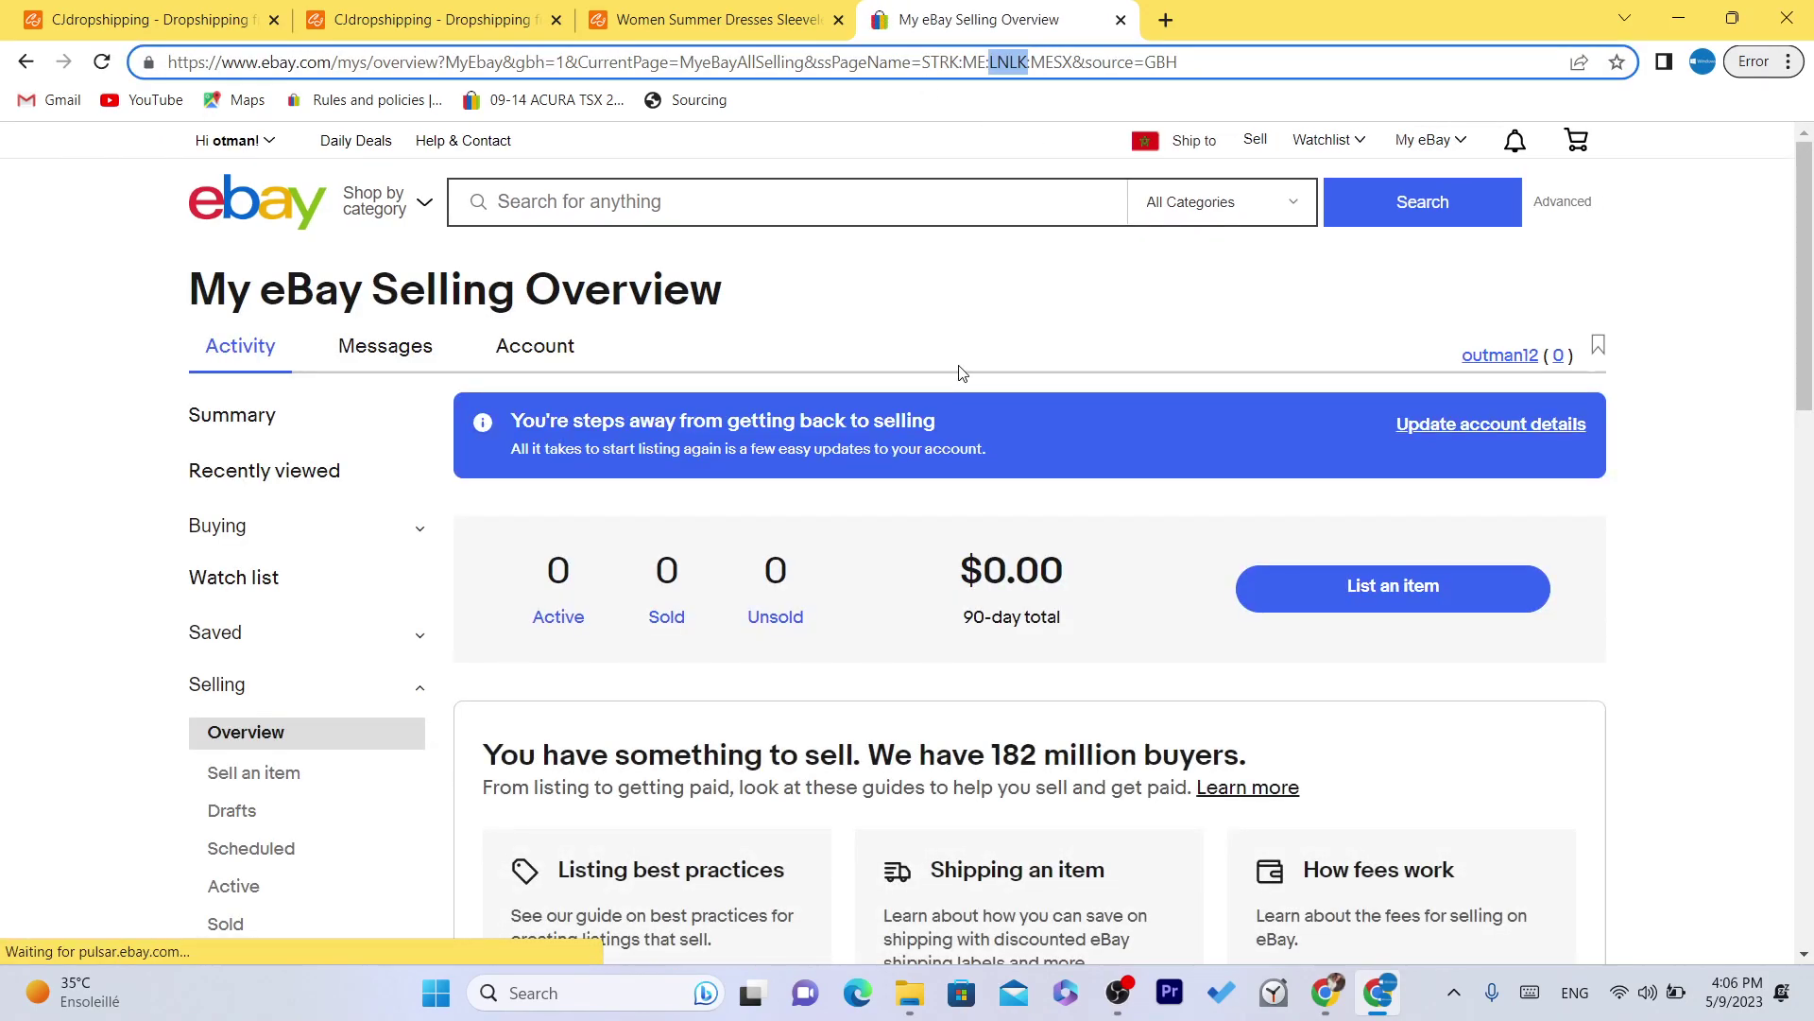
pyautogui.click(1693, 343)
pyautogui.scroll(-5, 1693, 350)
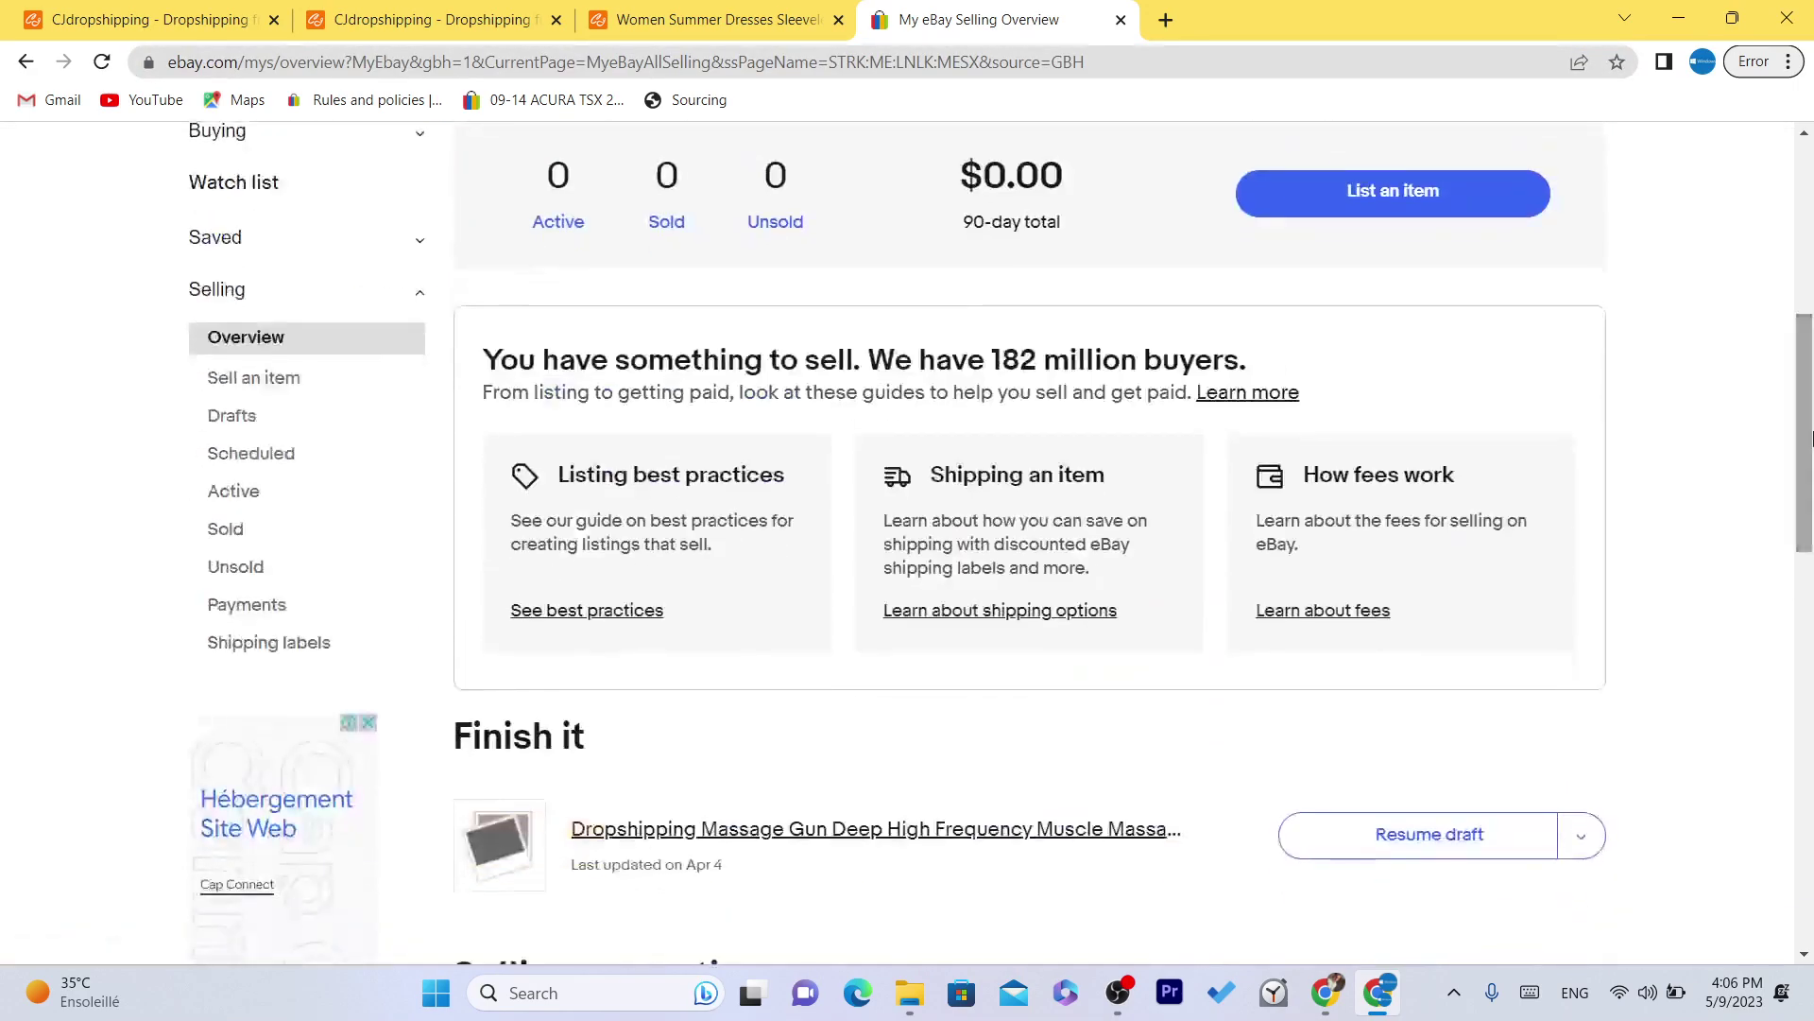
pyautogui.click(723, 19)
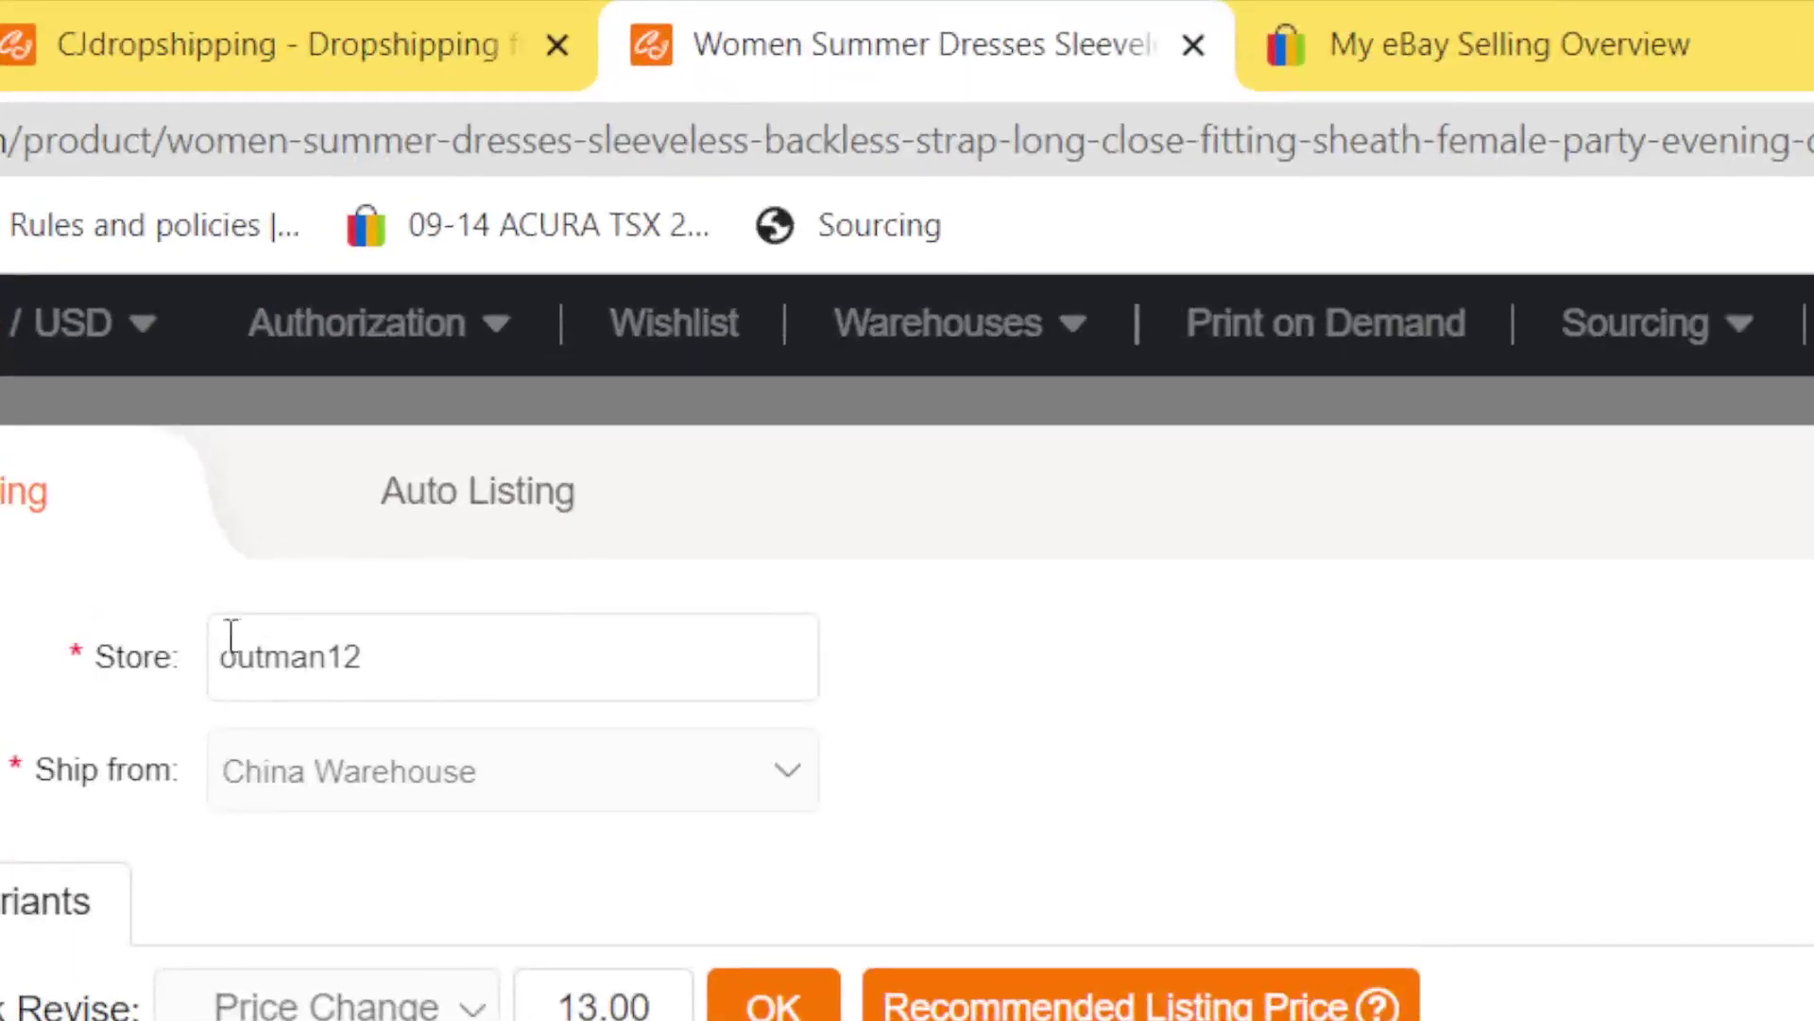
pyautogui.click(411, 280)
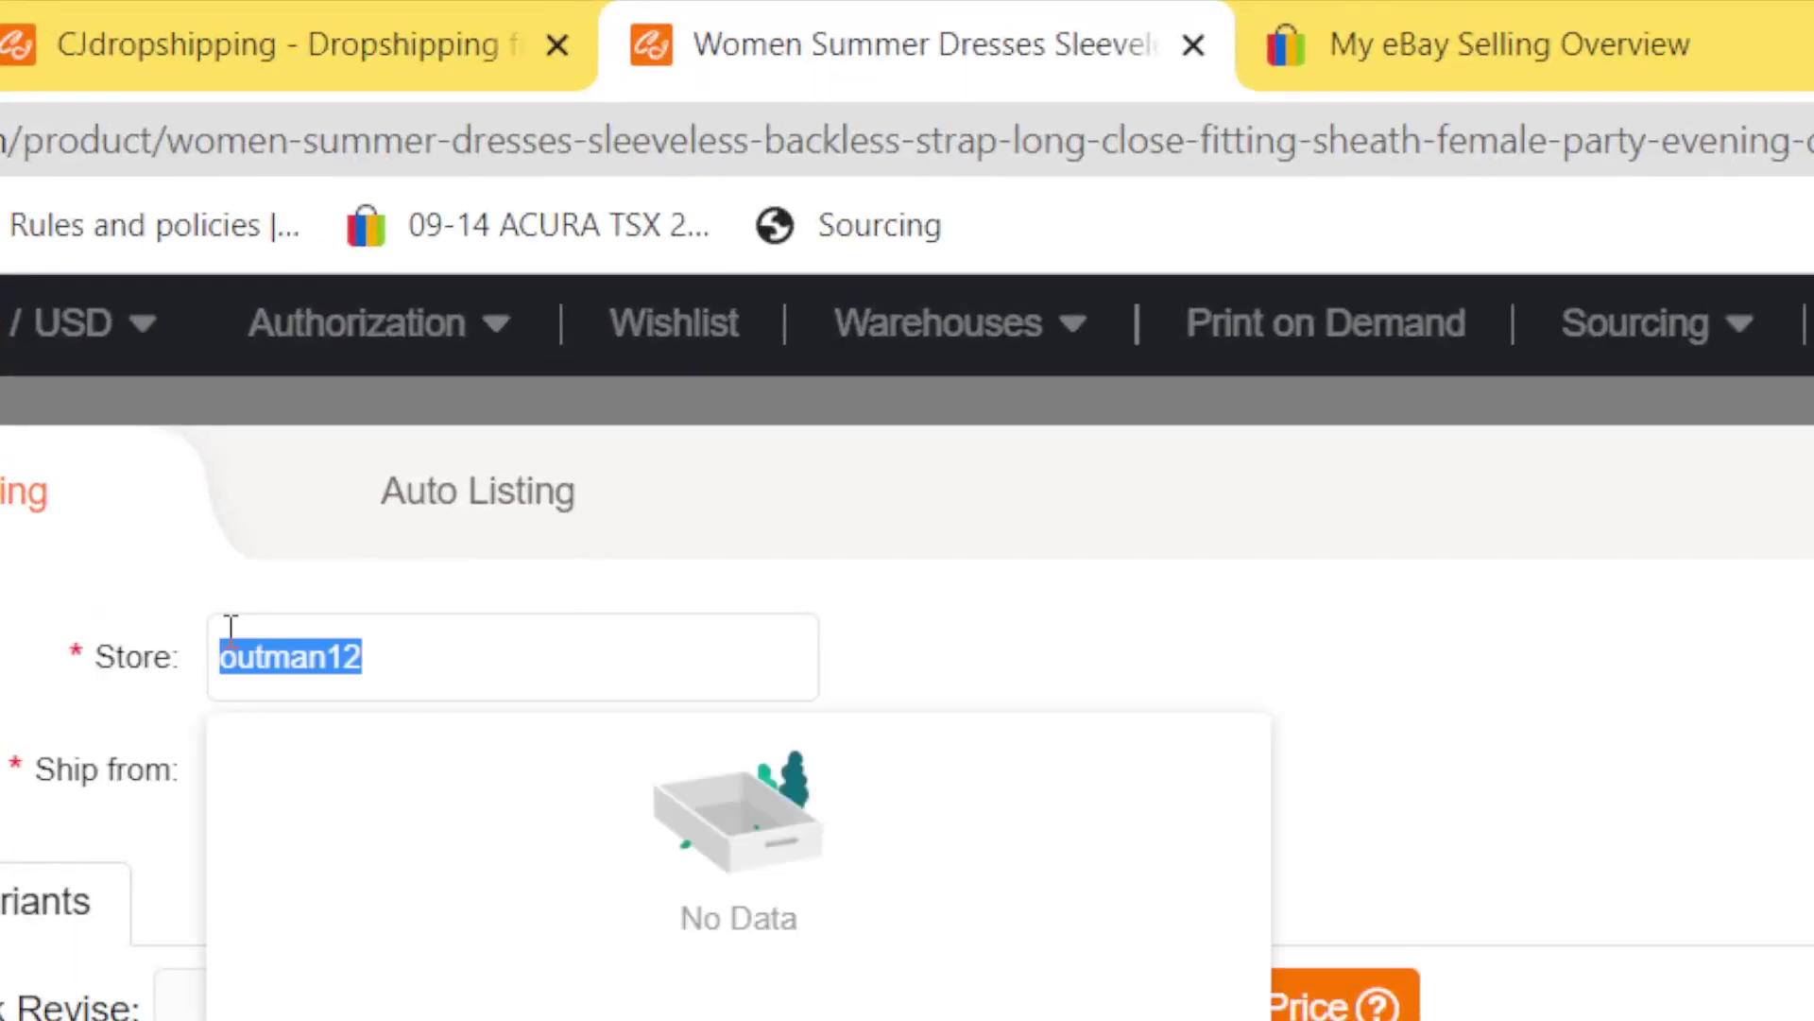
pyautogui.click(526, 633)
pyautogui.doubleClick(268, 659)
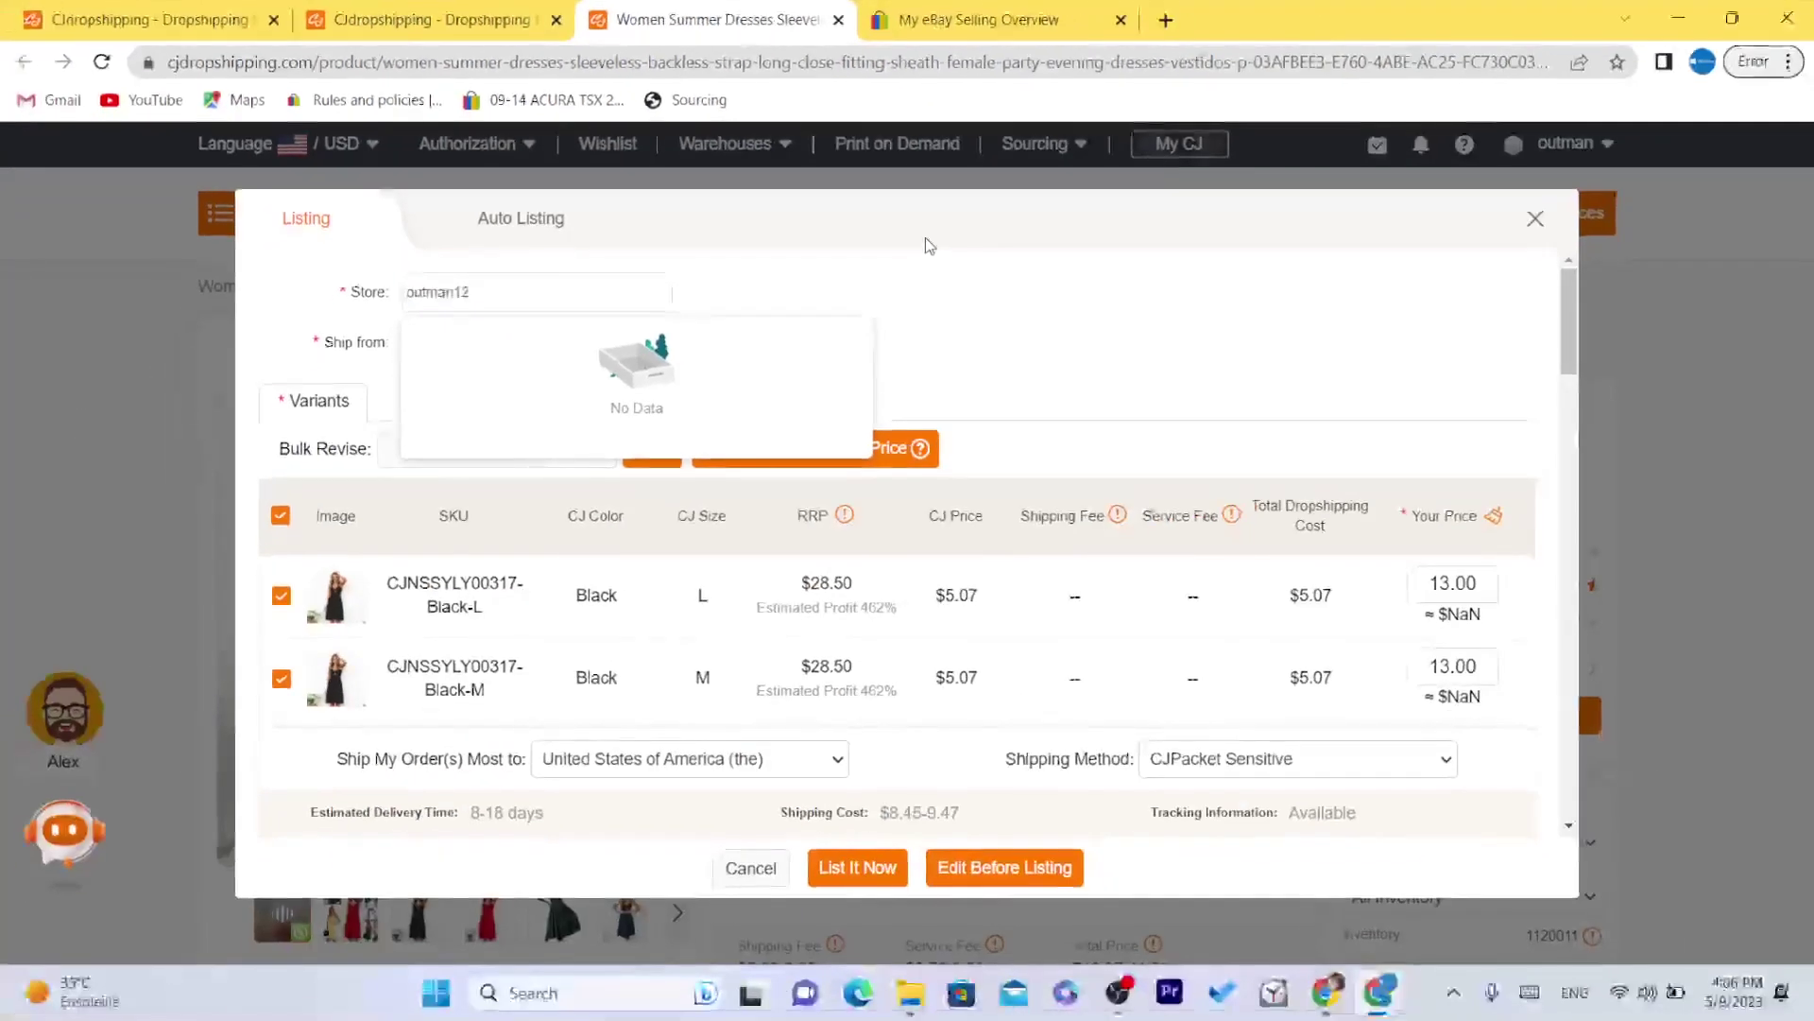
pyautogui.click(927, 244)
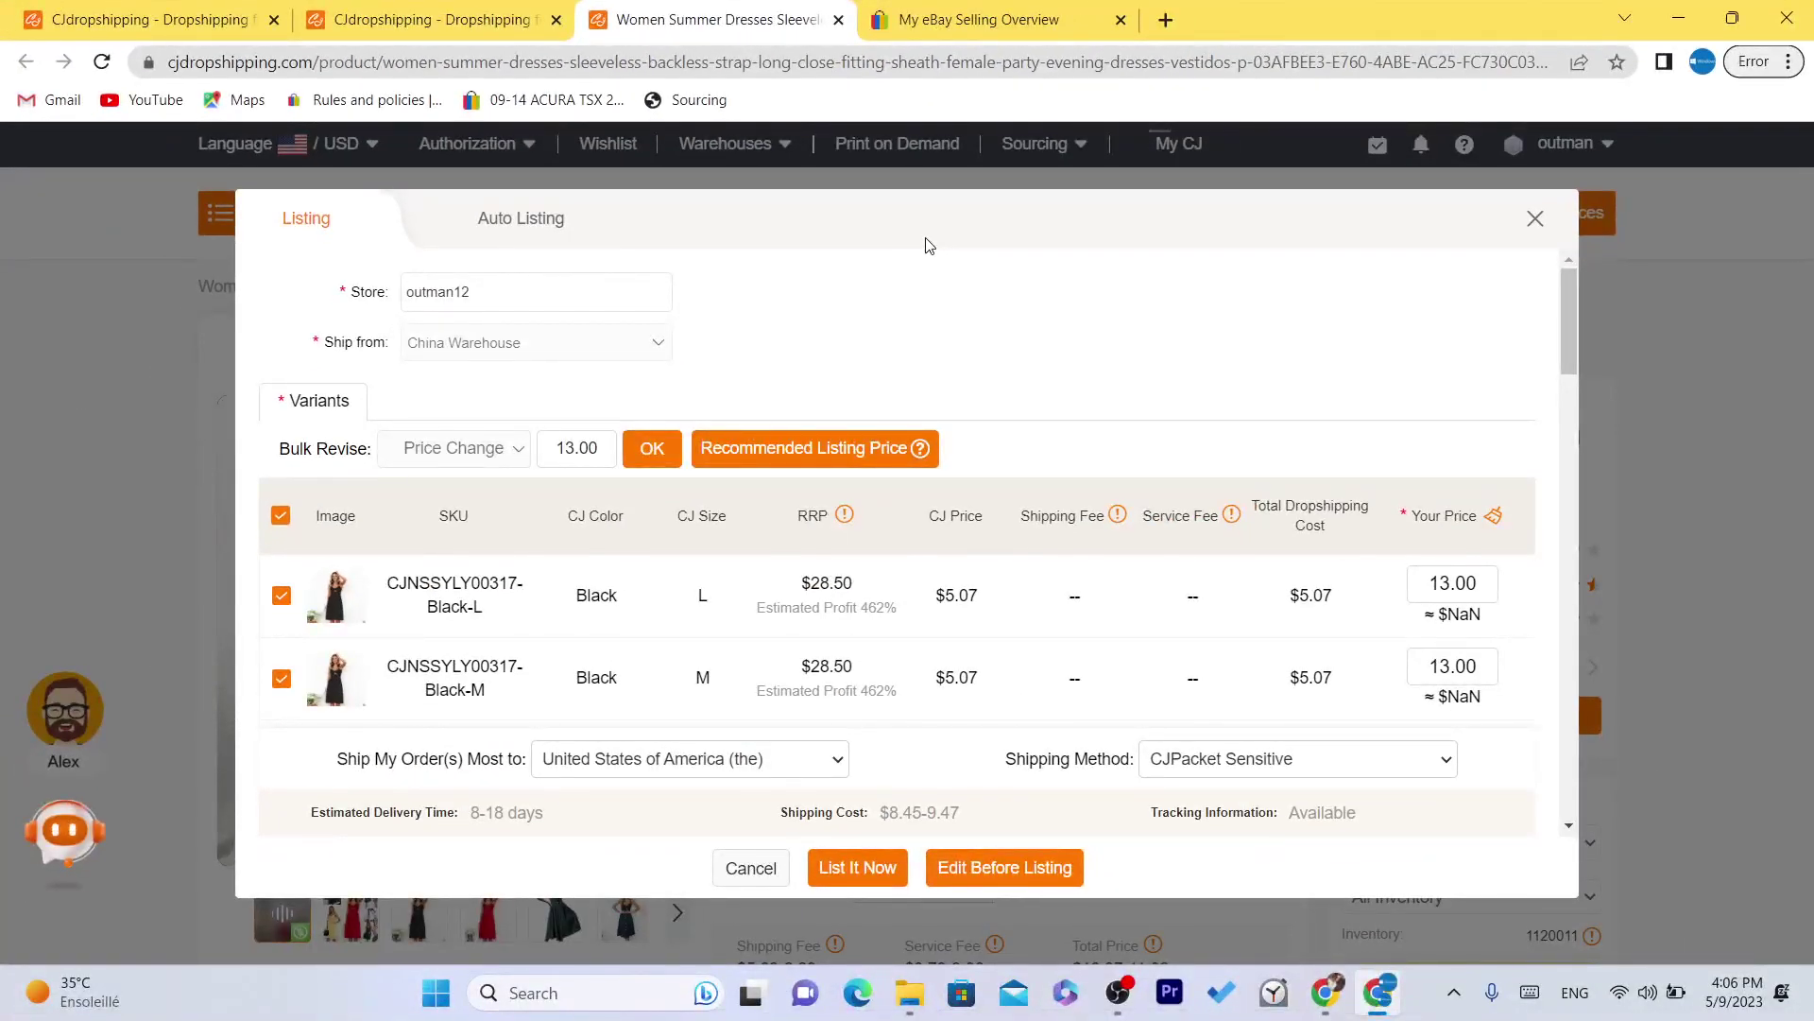